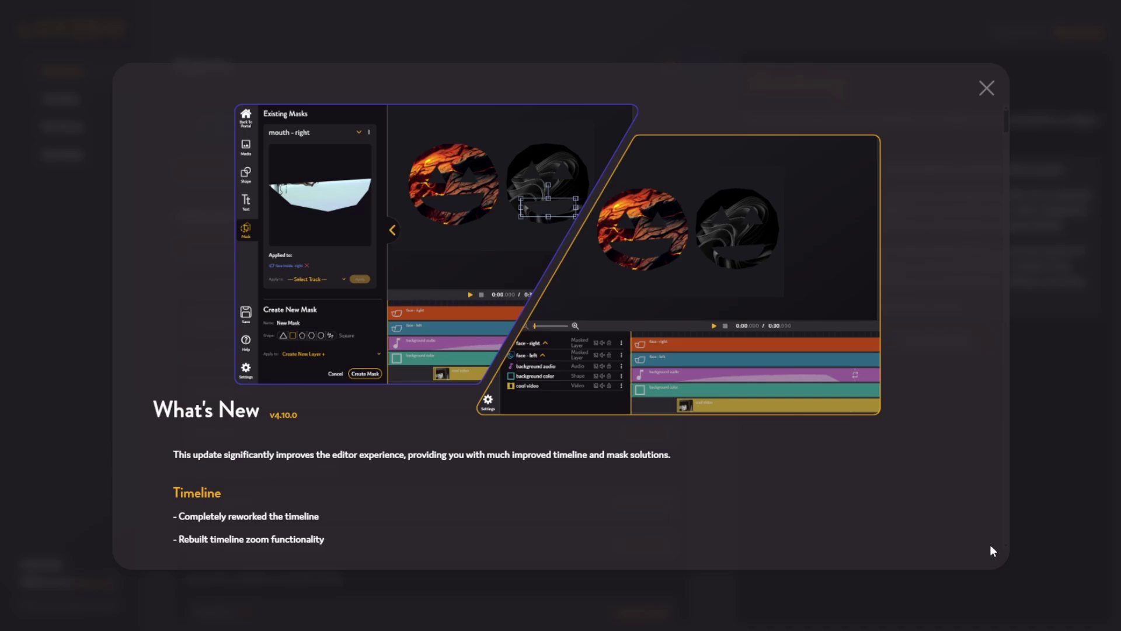
# - Scroll through the What's New release notes and close them to reach the Projectors page
pyautogui.scroll(-5, 944, 528)
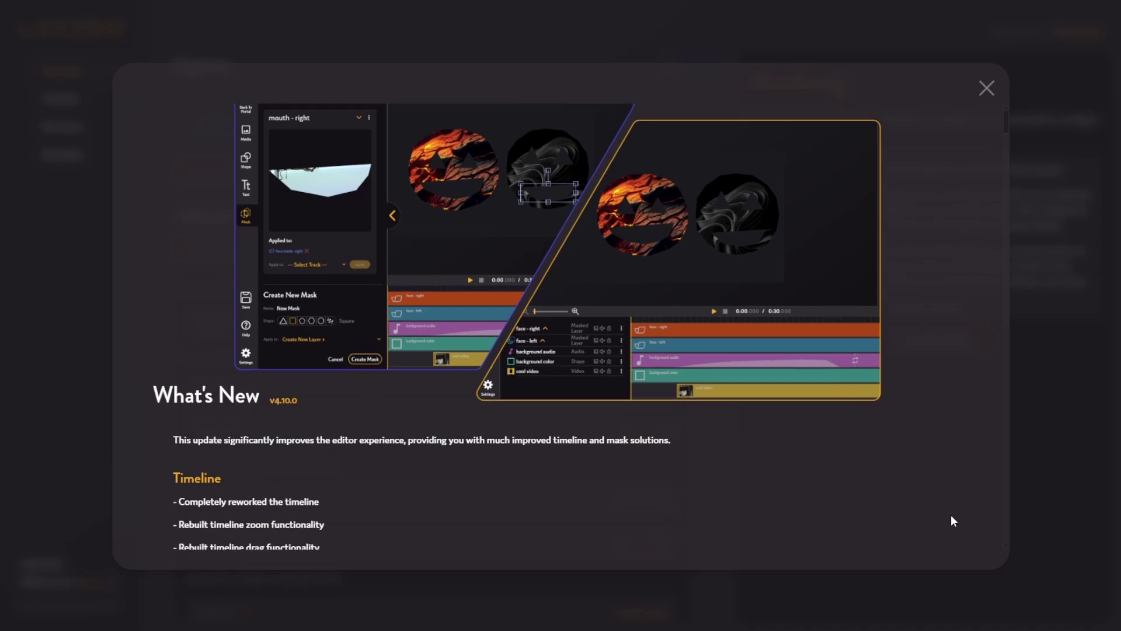
pyautogui.scroll(-1, 951, 515)
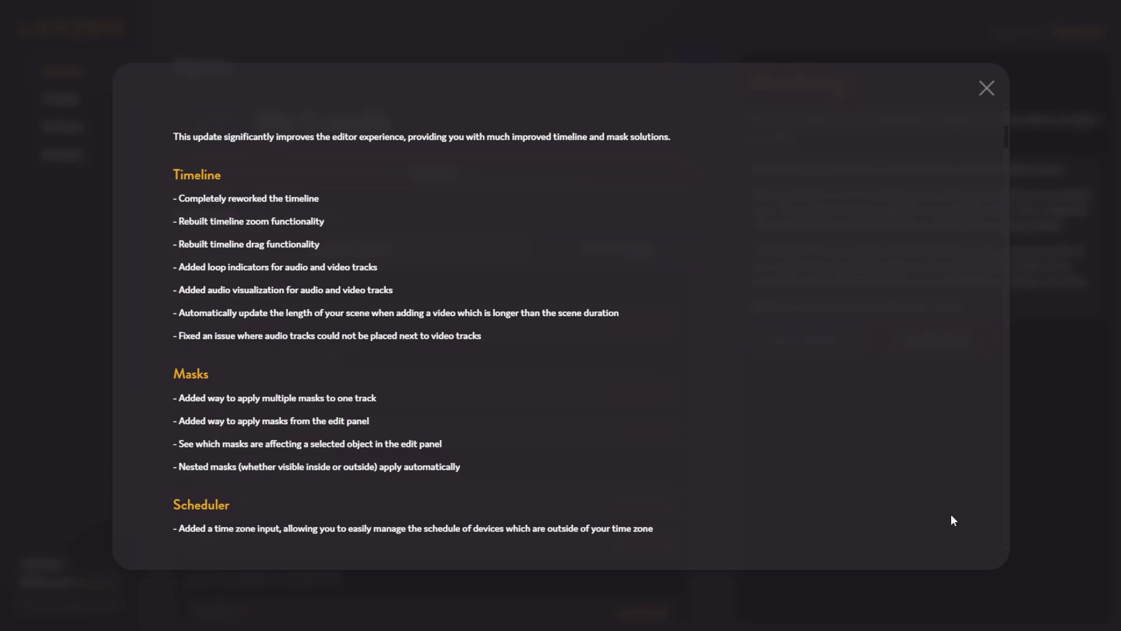
pyautogui.press('Escape')
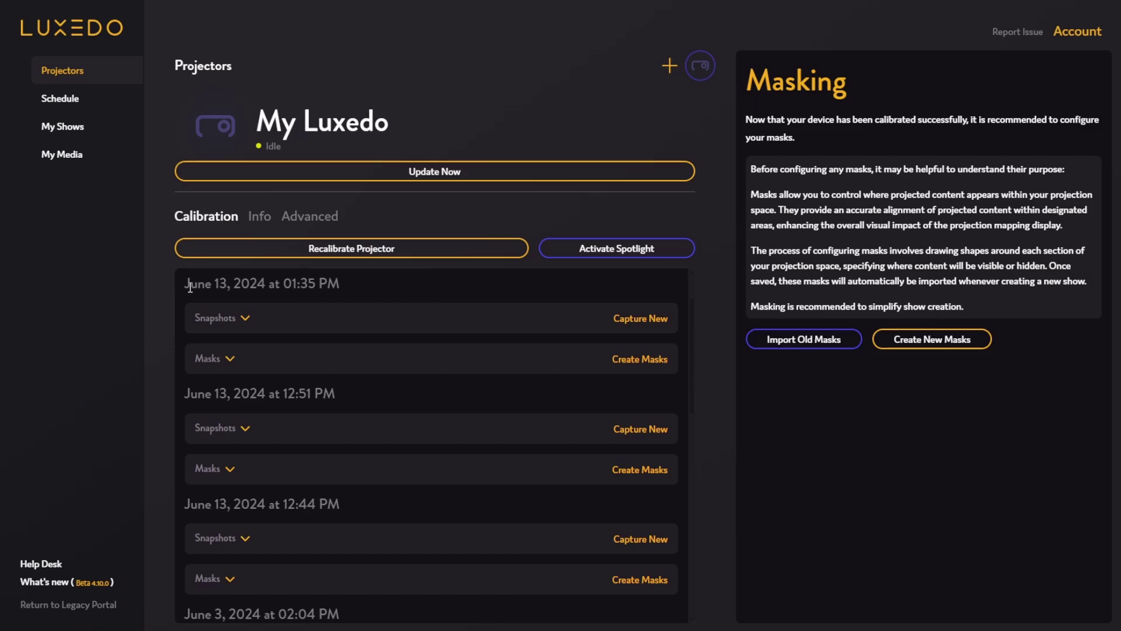
# - Expand the latest calibration's snapshots and preview the house photo full size
pyautogui.click(316, 322)
pyautogui.click(234, 374)
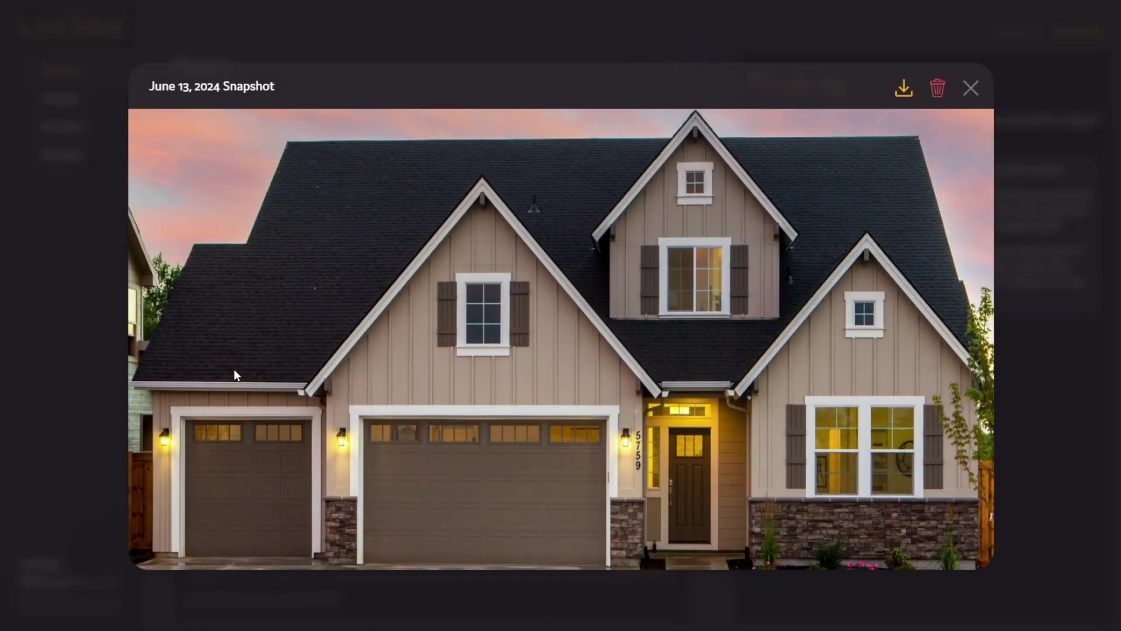
pyautogui.click(82, 386)
# - Expand the calibration's masks and start a New Mask via Create New Masks
pyautogui.click(213, 453)
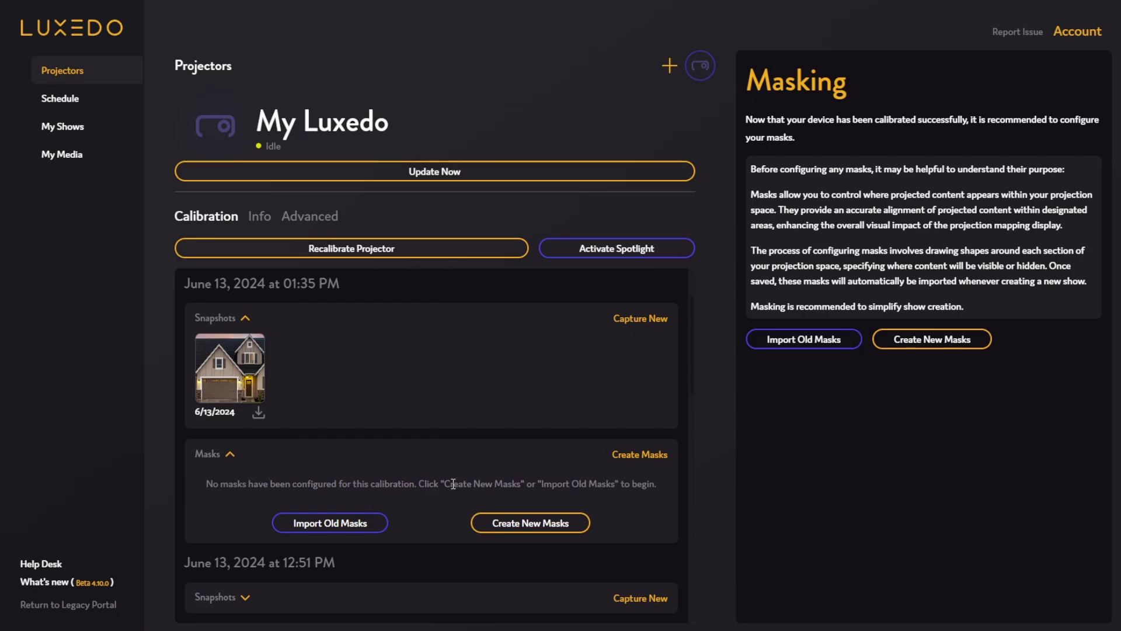
pyautogui.click(533, 524)
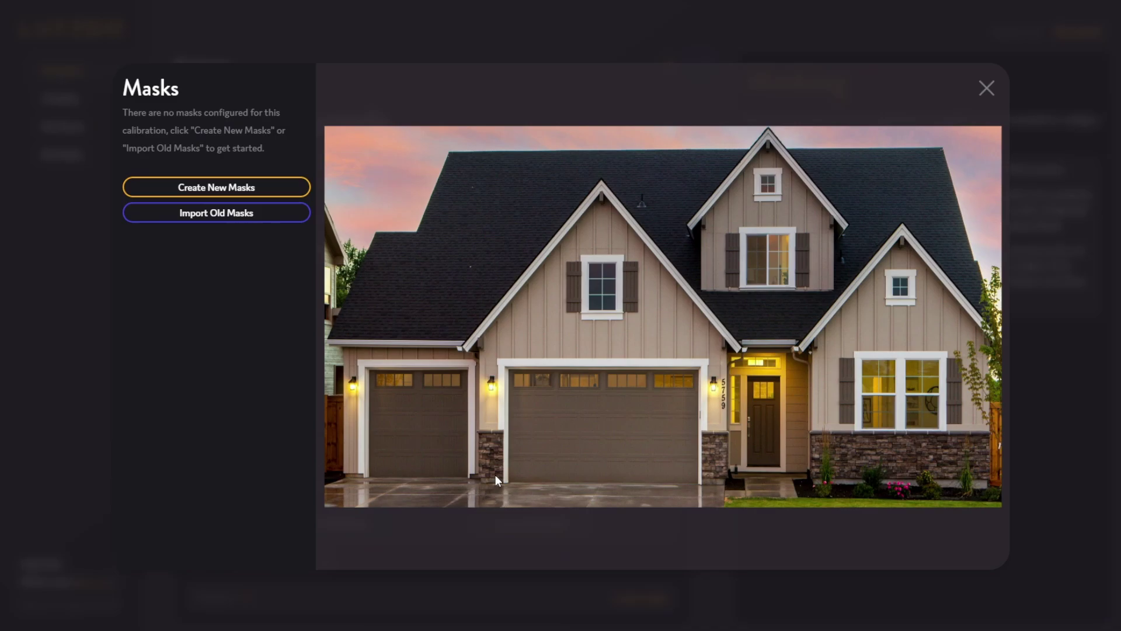
pyautogui.click(250, 188)
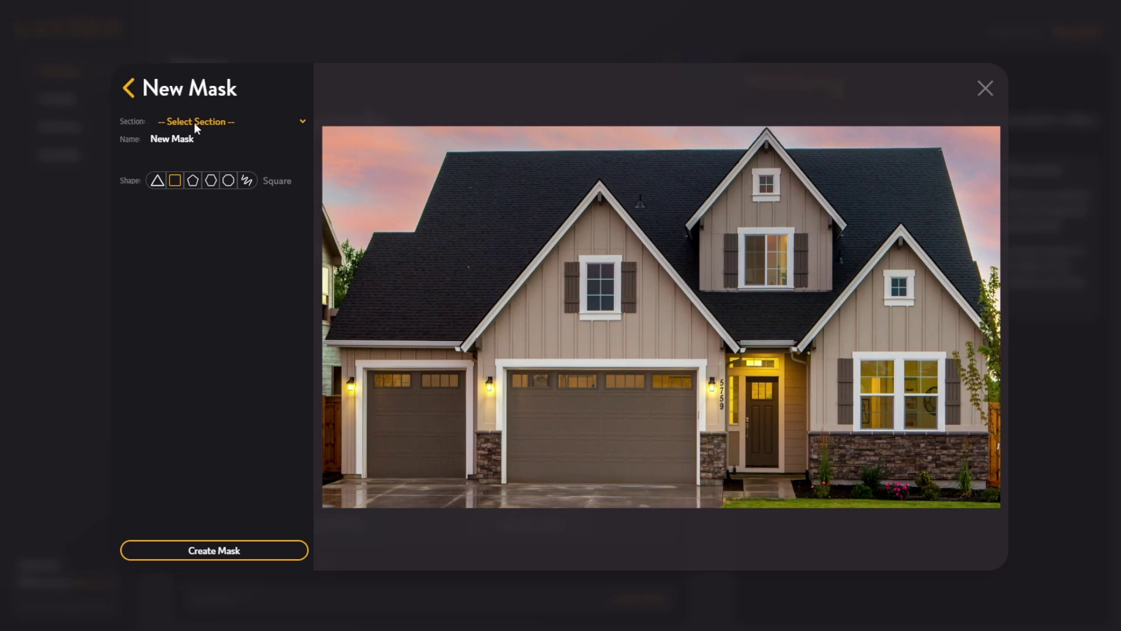
# - Set the mask's section to Garage Door and rename it 'Garage Door Right'
pyautogui.click(228, 122)
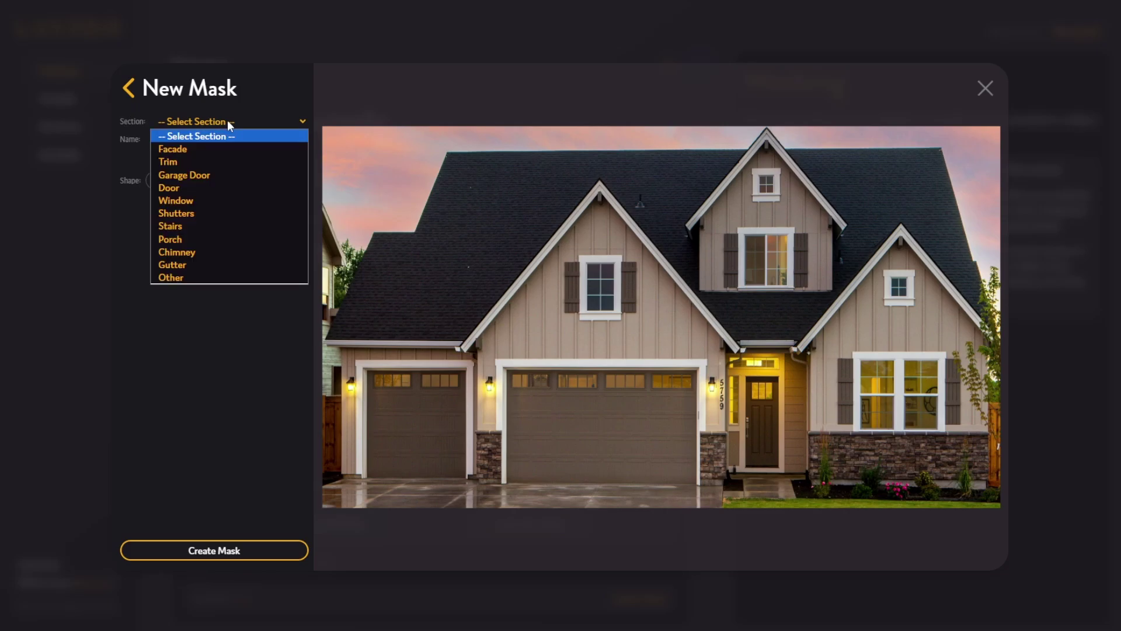
pyautogui.click(228, 174)
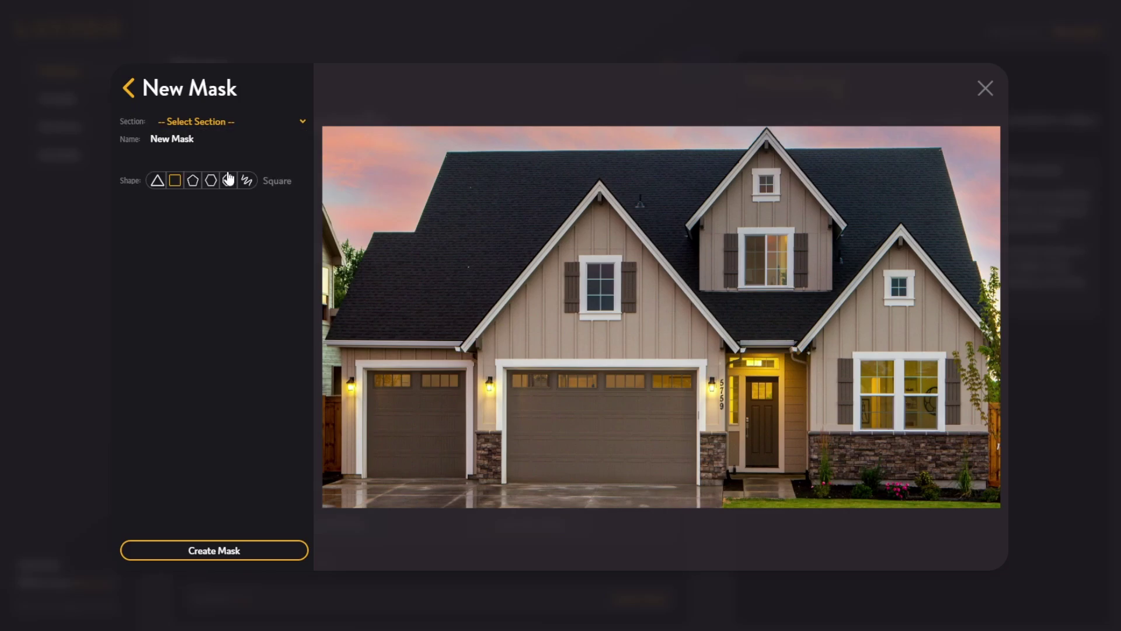
pyautogui.click(234, 138)
pyautogui.write('Right')
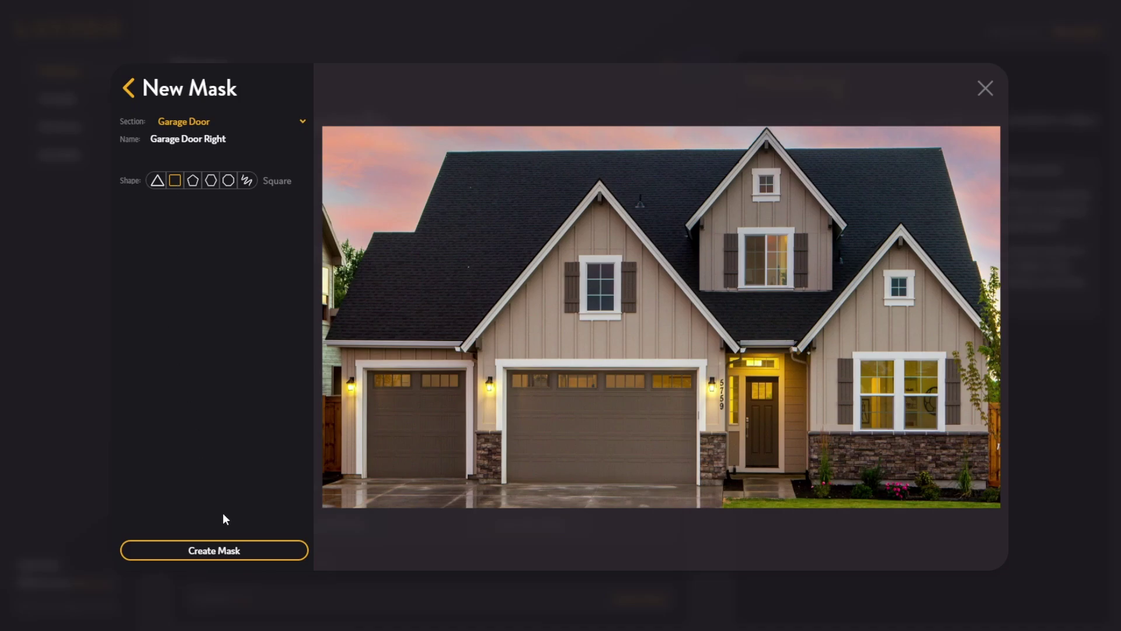
# - Create the mask and draw a rectangle over the large right garage door
pyautogui.click(237, 552)
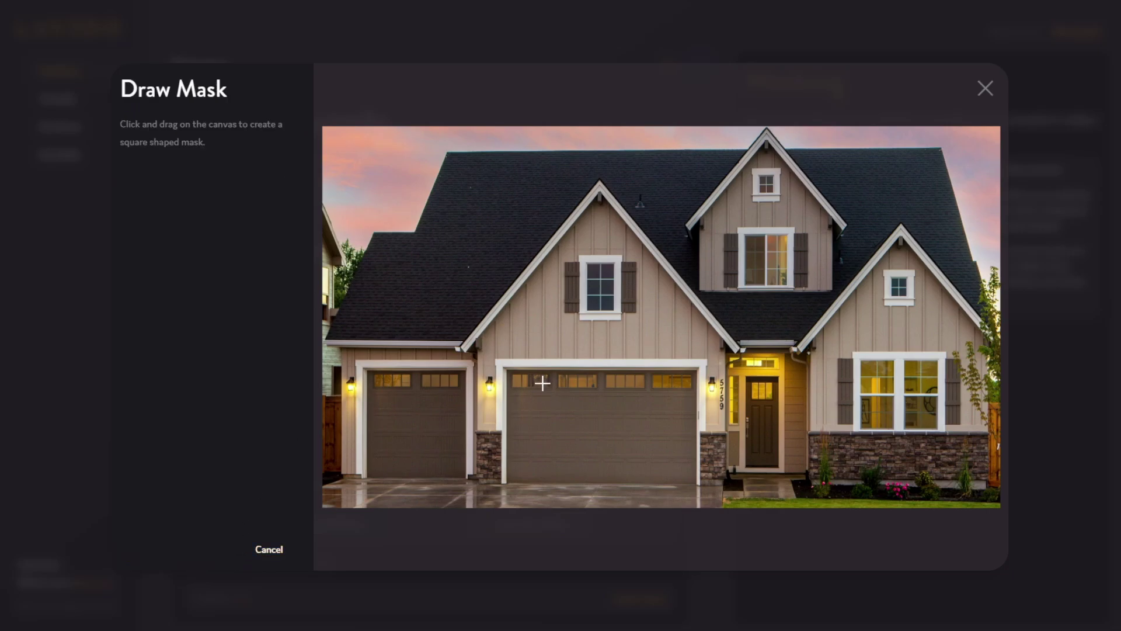
pyautogui.scroll(5, 543, 381)
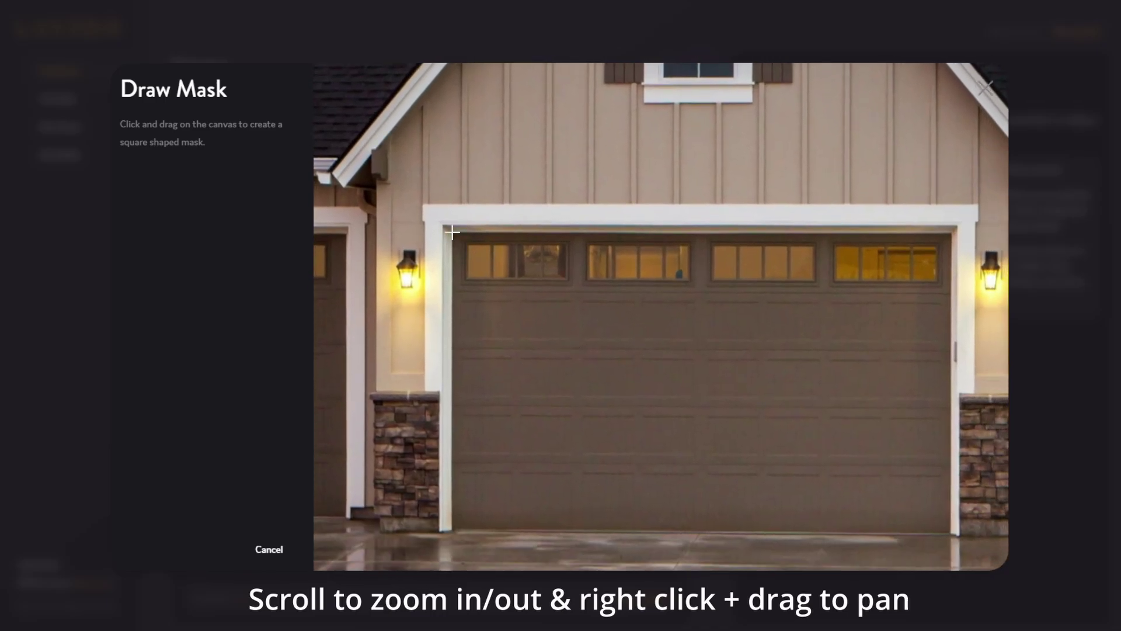
pyautogui.moveTo(452, 232); pyautogui.dragTo(952, 532)
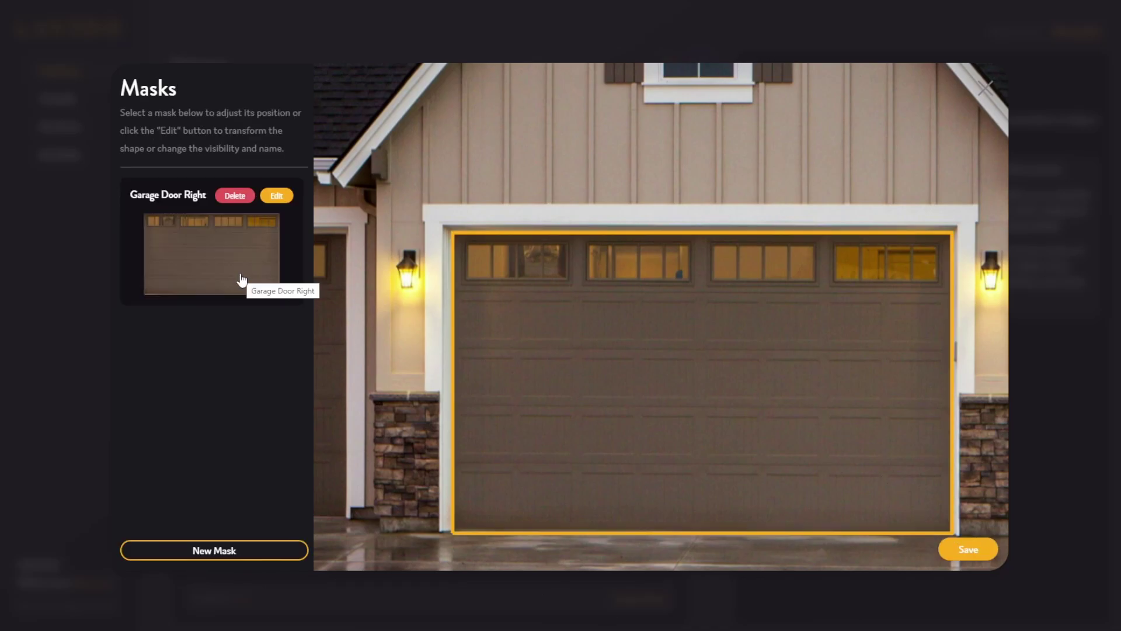
# - Add a Garage Door section mask outlining the smaller left garage door
pyautogui.scroll(-3, 590, 405)
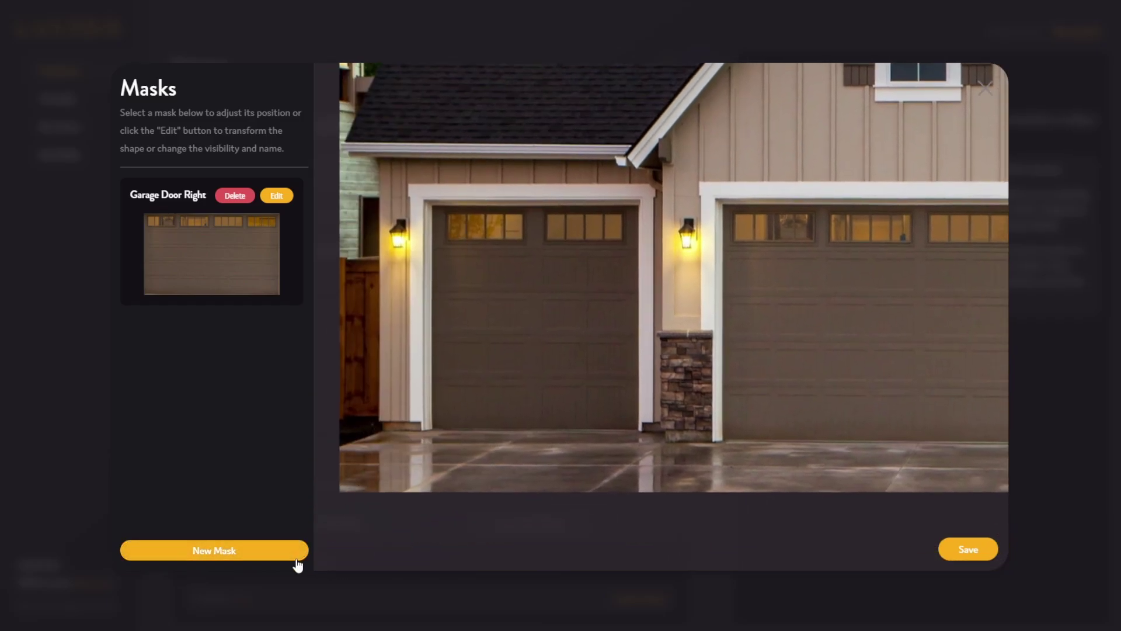
pyautogui.click(297, 560)
pyautogui.click(222, 121)
pyautogui.click(222, 137)
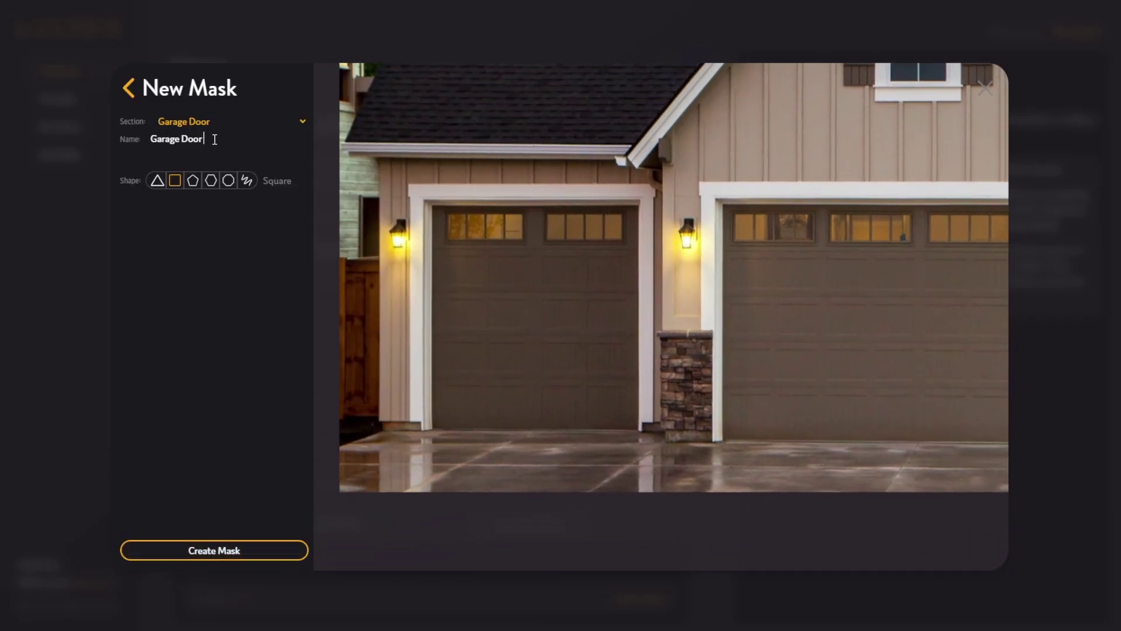
pyautogui.click(235, 549)
pyautogui.moveTo(433, 205)
pyautogui.mouseDown()
pyautogui.moveTo(583, 412)
pyautogui.moveTo(639, 431)
pyautogui.mouseUp()
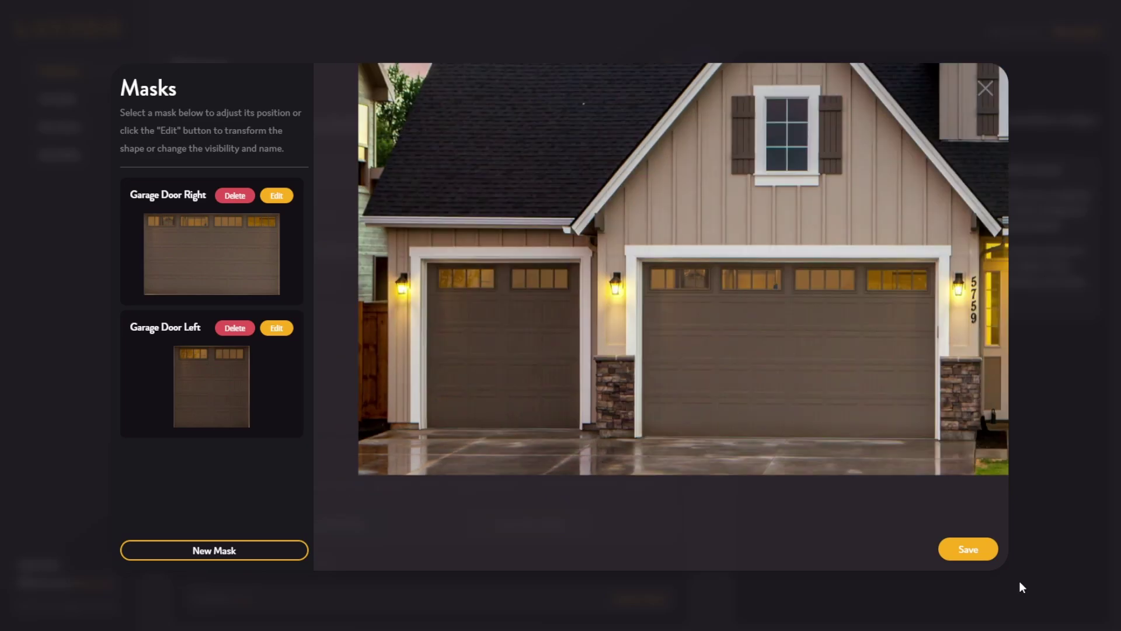
# - Switch the selection between the Garage Door Right and Garage Door Left masks
pyautogui.click(275, 280)
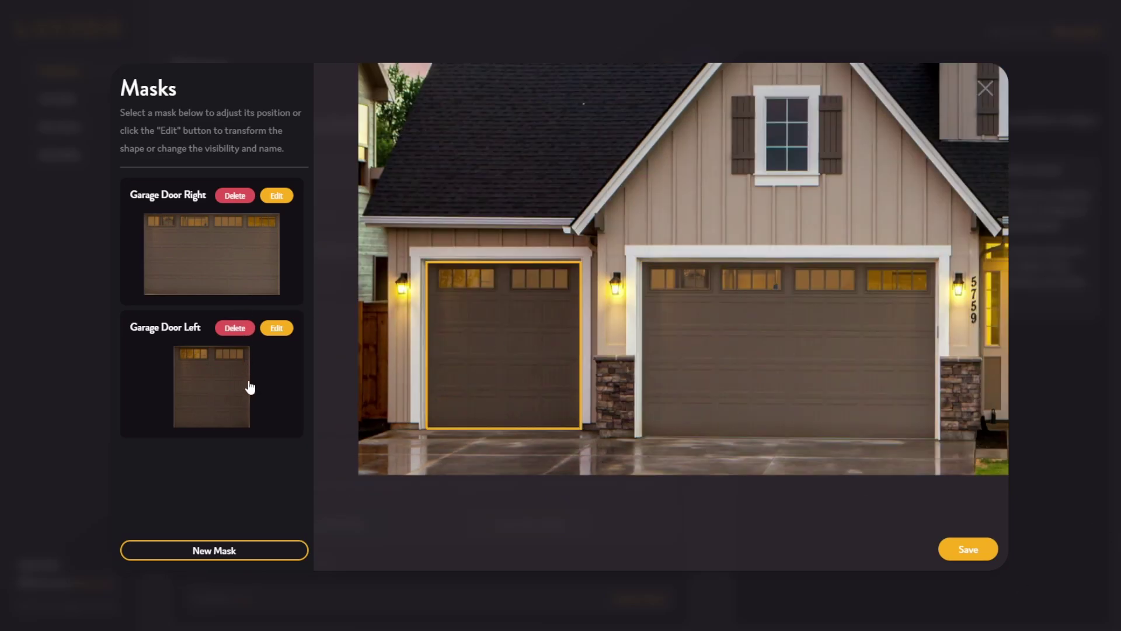
pyautogui.click(225, 387)
pyautogui.click(281, 286)
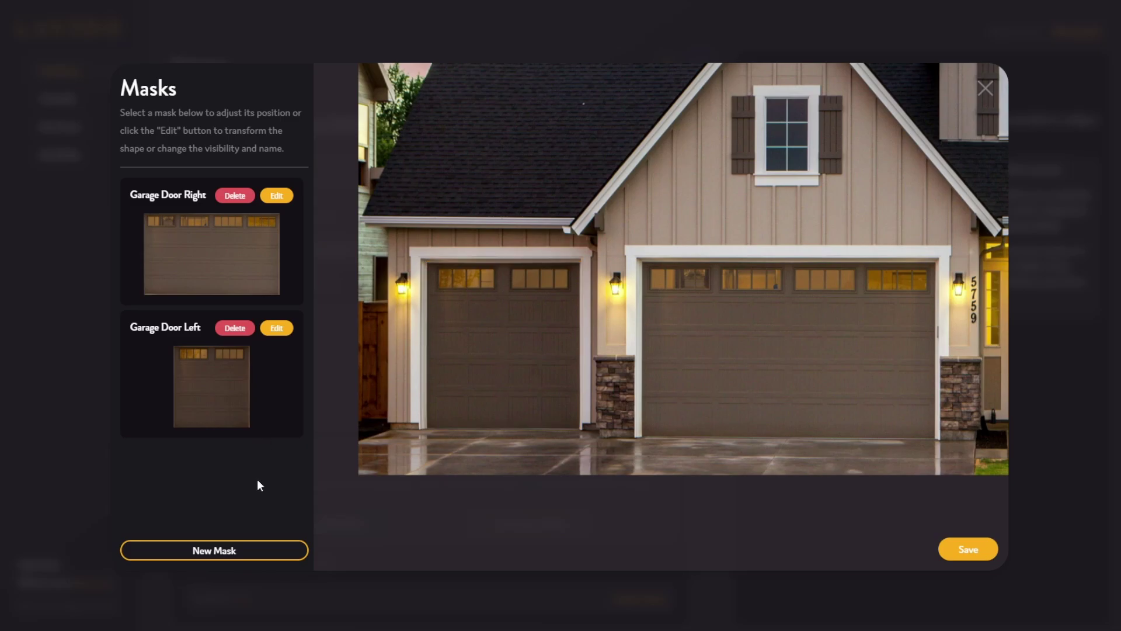
# - Create a square Trim mask 'Garage Door Trim - Right' and drag it around the right door's trim
pyautogui.click(270, 554)
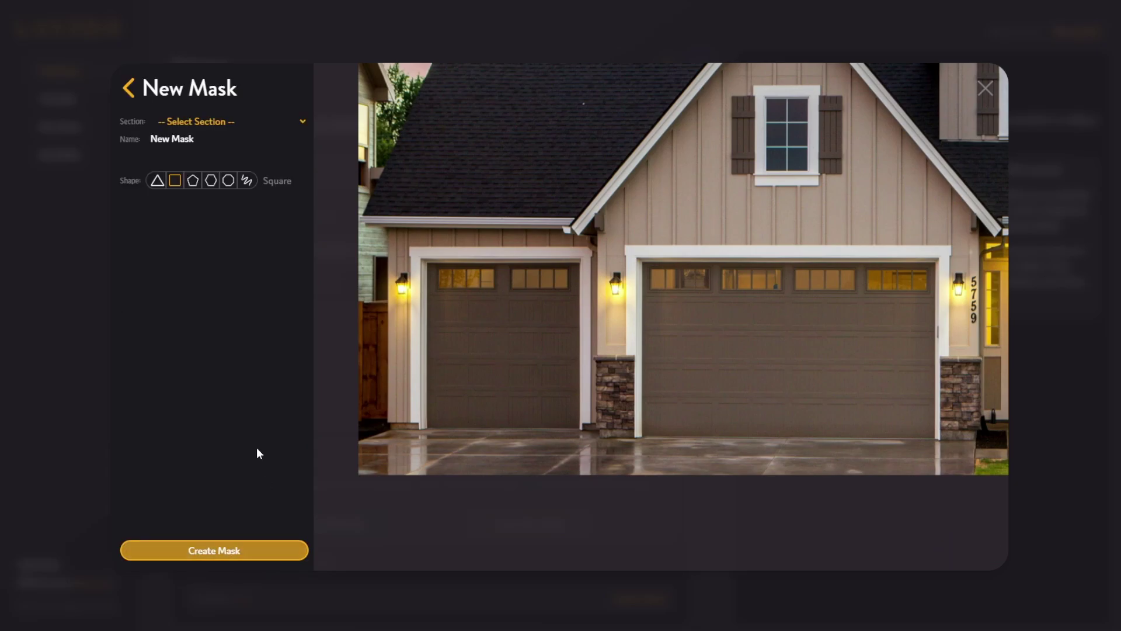
pyautogui.click(200, 122)
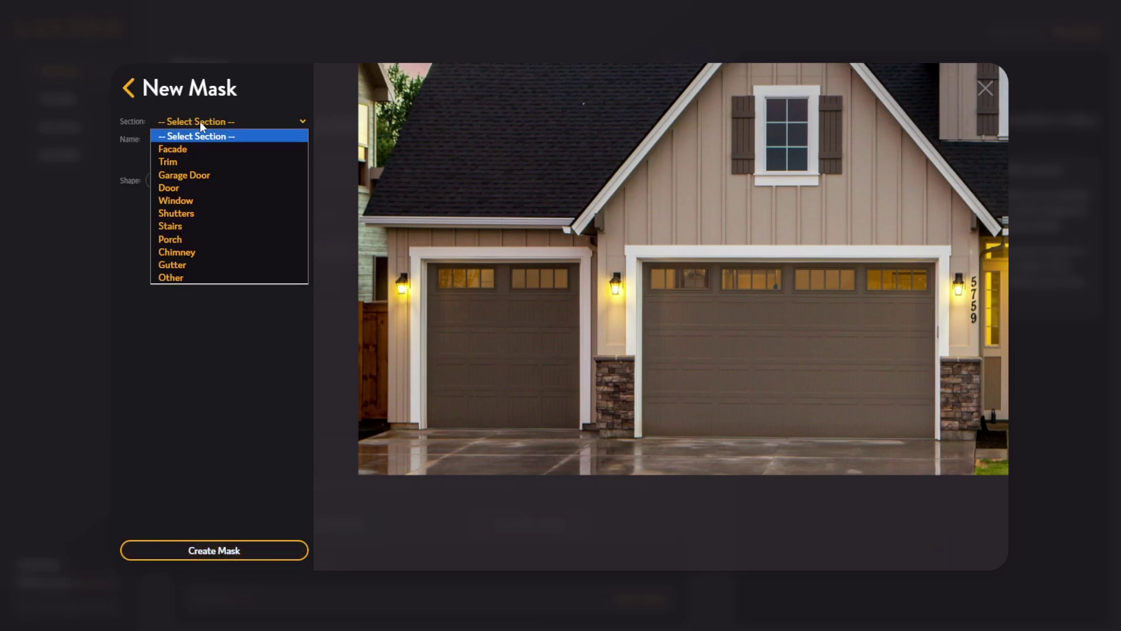
pyautogui.click(212, 164)
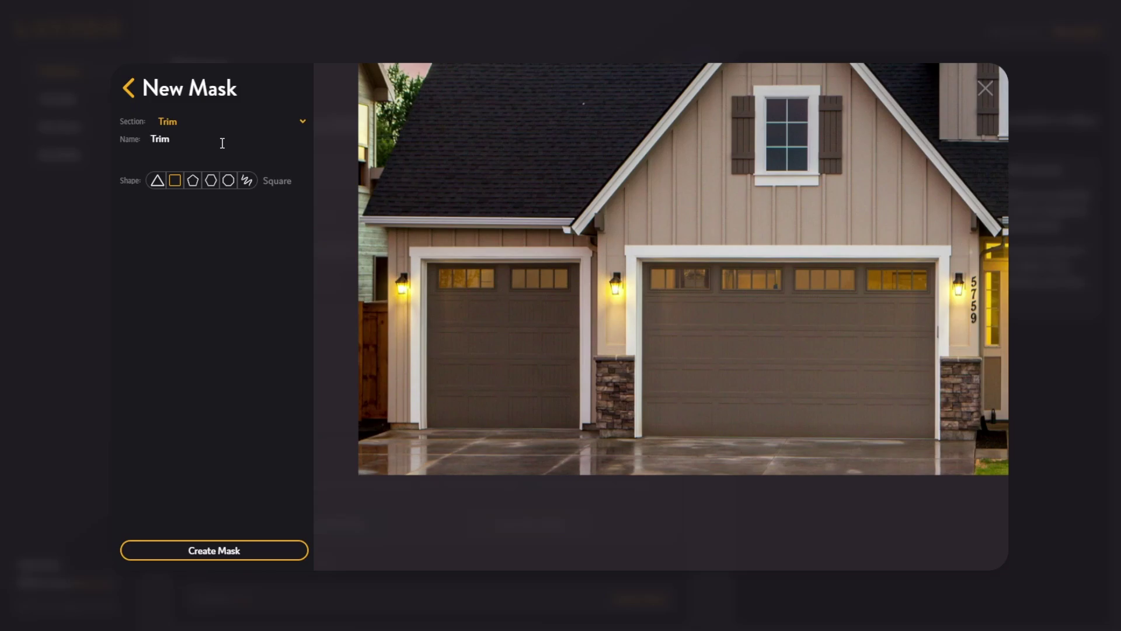
pyautogui.write('Garage Door')
pyautogui.press('End')
pyautogui.write('- Right')
pyautogui.click(172, 186)
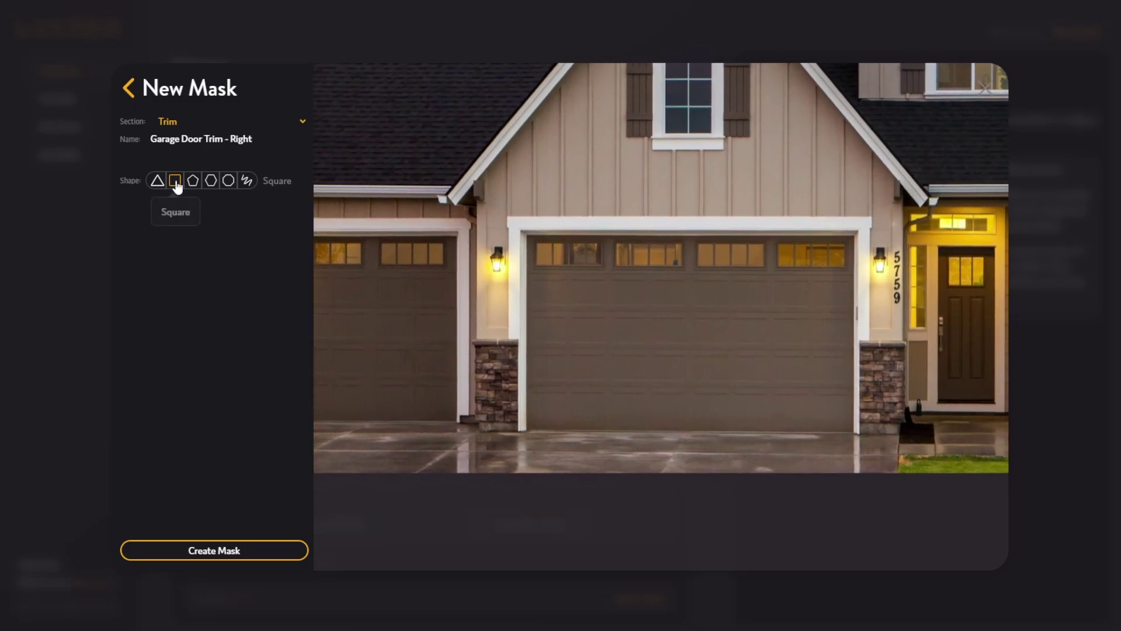
pyautogui.click(258, 552)
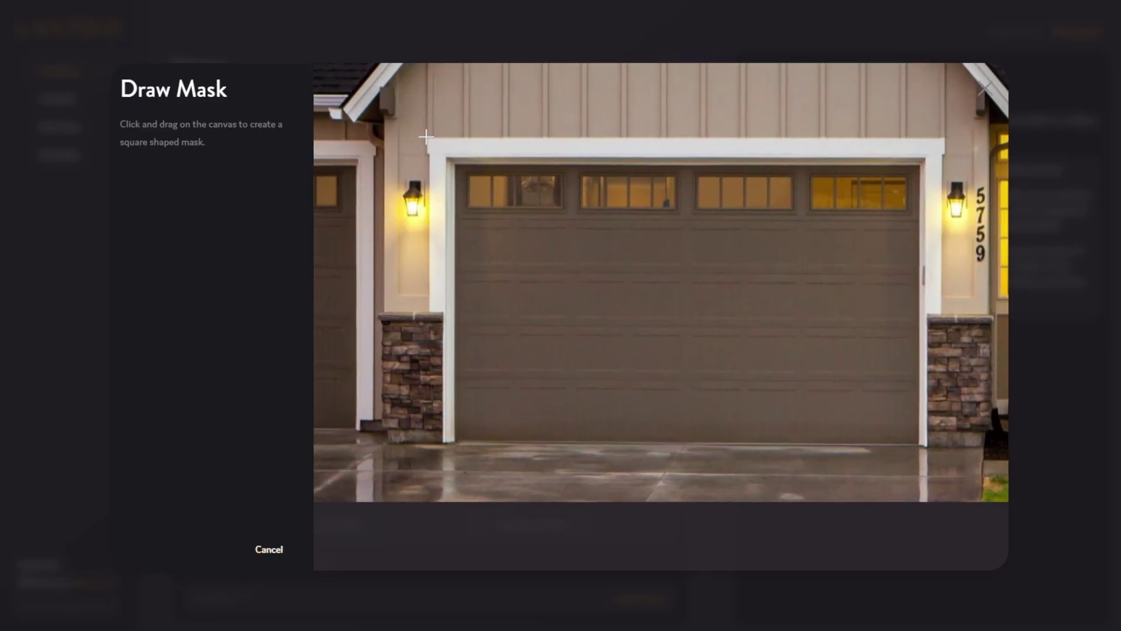
pyautogui.moveTo(426, 136)
pyautogui.mouseDown()
pyautogui.moveTo(821, 433)
pyautogui.moveTo(944, 449)
pyautogui.mouseUp()
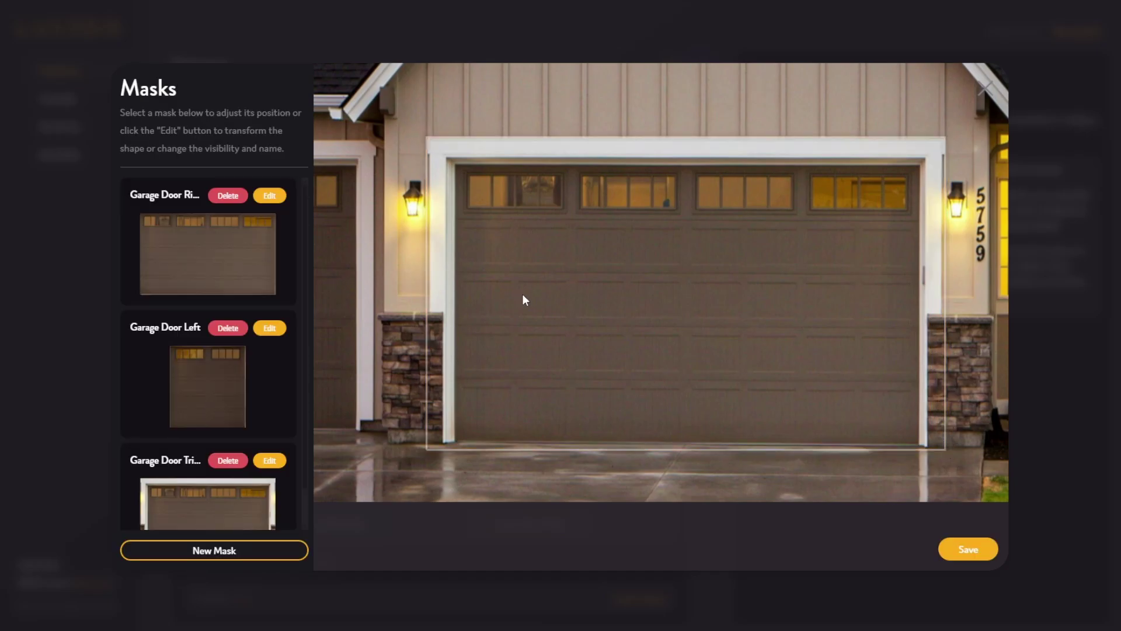
# - Add and adjust points on the trim mask's right edge to follow the inner trim corner
pyautogui.scroll(3, 901, 322)
pyautogui.moveTo(901, 322); pyautogui.dragTo(748, 324)
pyautogui.moveTo(533, 459); pyautogui.dragTo(590, 372)
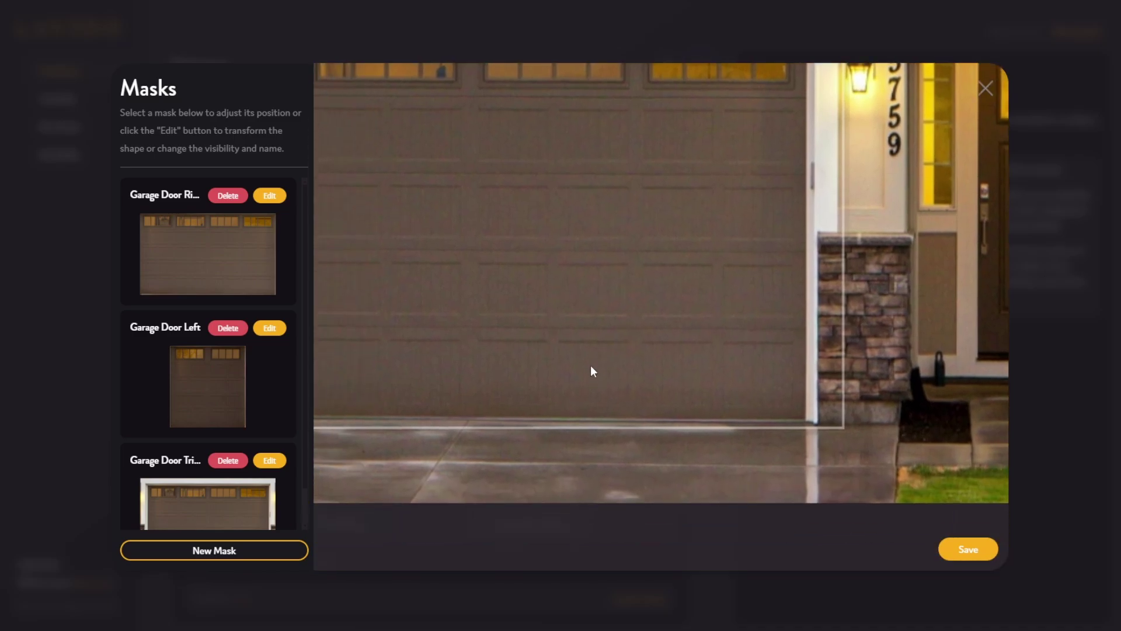
pyautogui.scroll(-1, 250, 430)
pyautogui.click(234, 502)
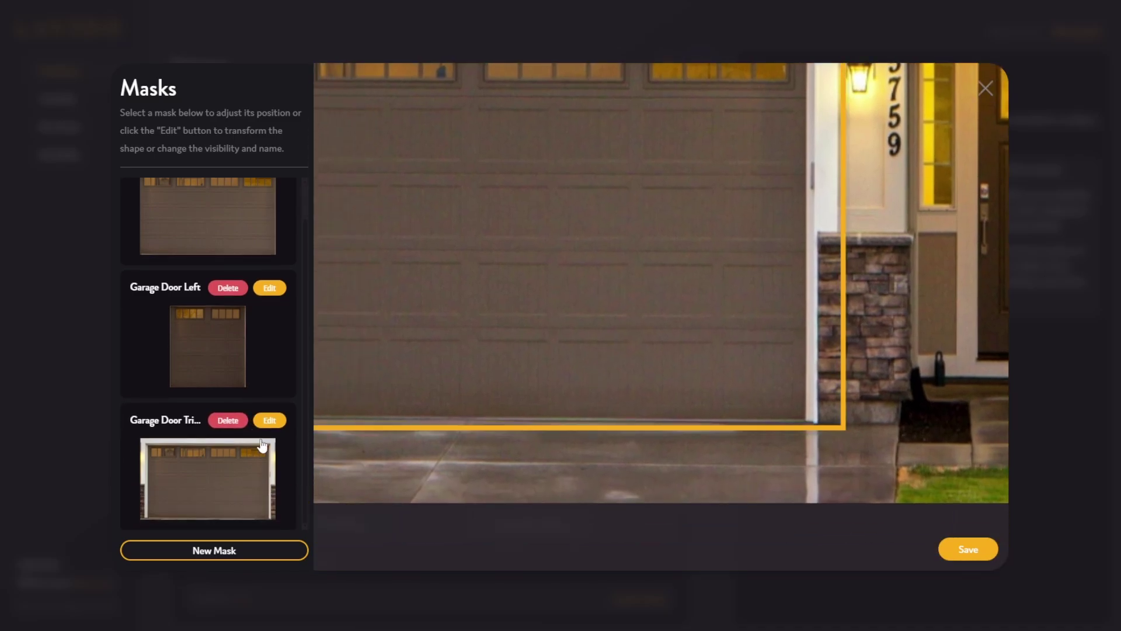
pyautogui.click(269, 421)
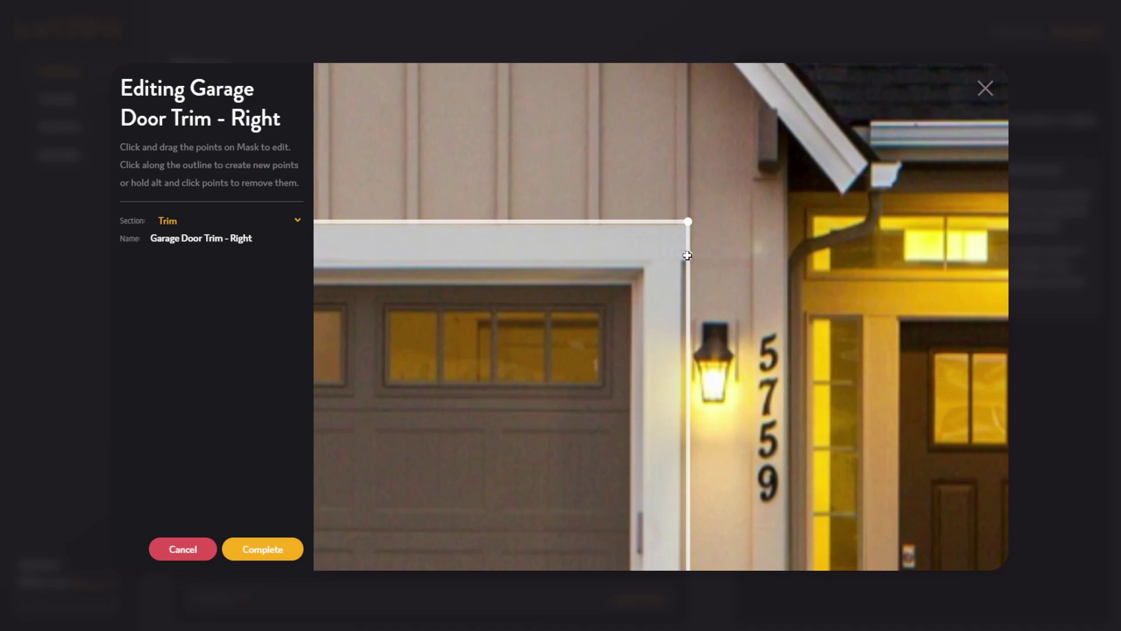
pyautogui.click(686, 261)
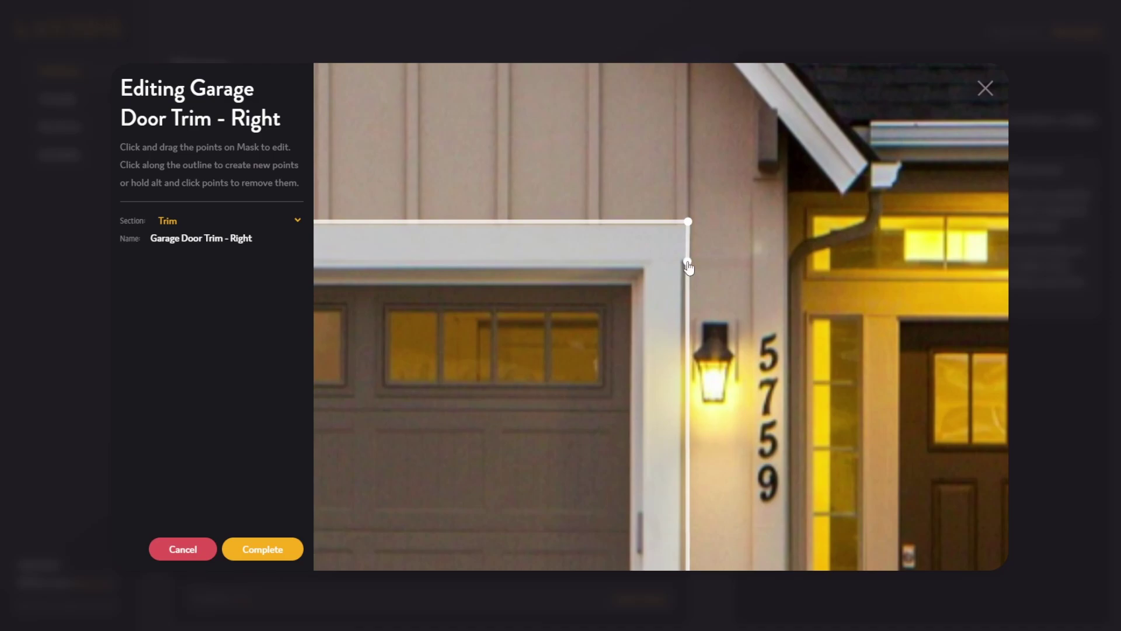
pyautogui.click(691, 295)
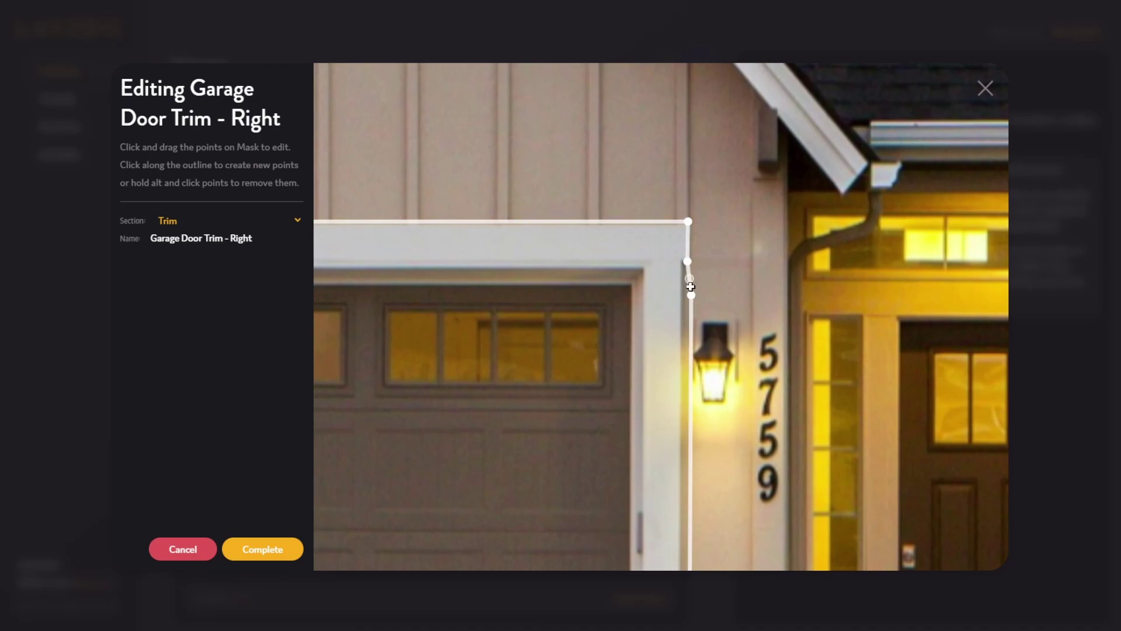
pyautogui.click(691, 330)
pyautogui.moveTo(691, 296); pyautogui.dragTo(677, 262)
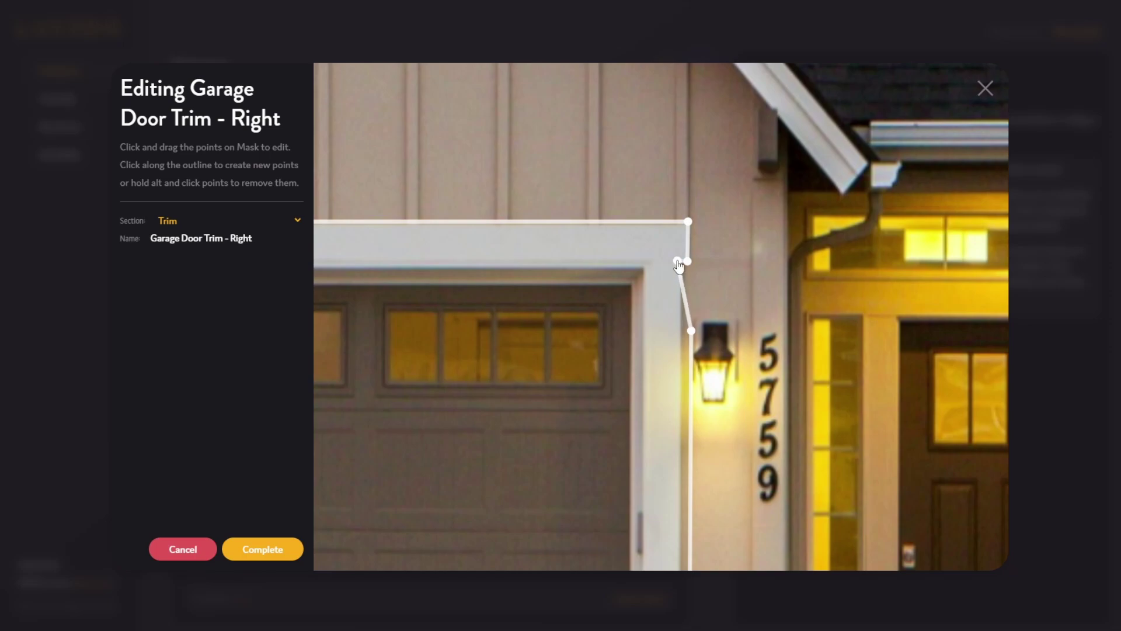
pyautogui.keyDown('alt'); pyautogui.click(689, 328); pyautogui.keyUp('alt')
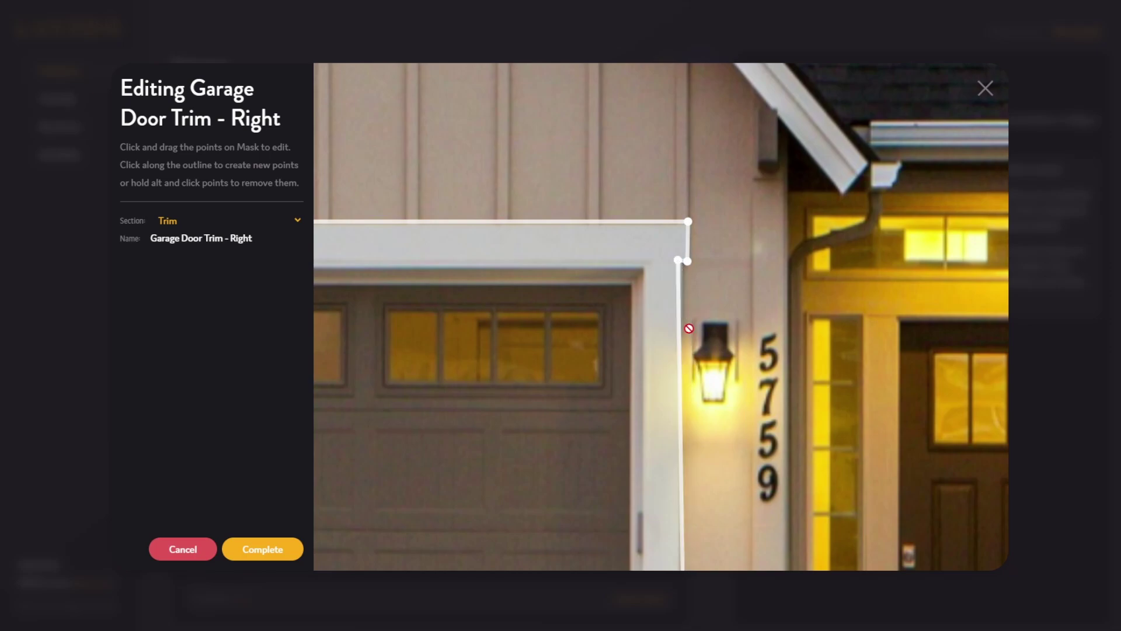
pyautogui.moveTo(679, 266); pyautogui.dragTo(684, 268)
# - Pull the outline in at the stone pillar, move the bottom corner to the driveway, and complete it
pyautogui.scroll(-5, 769, 296)
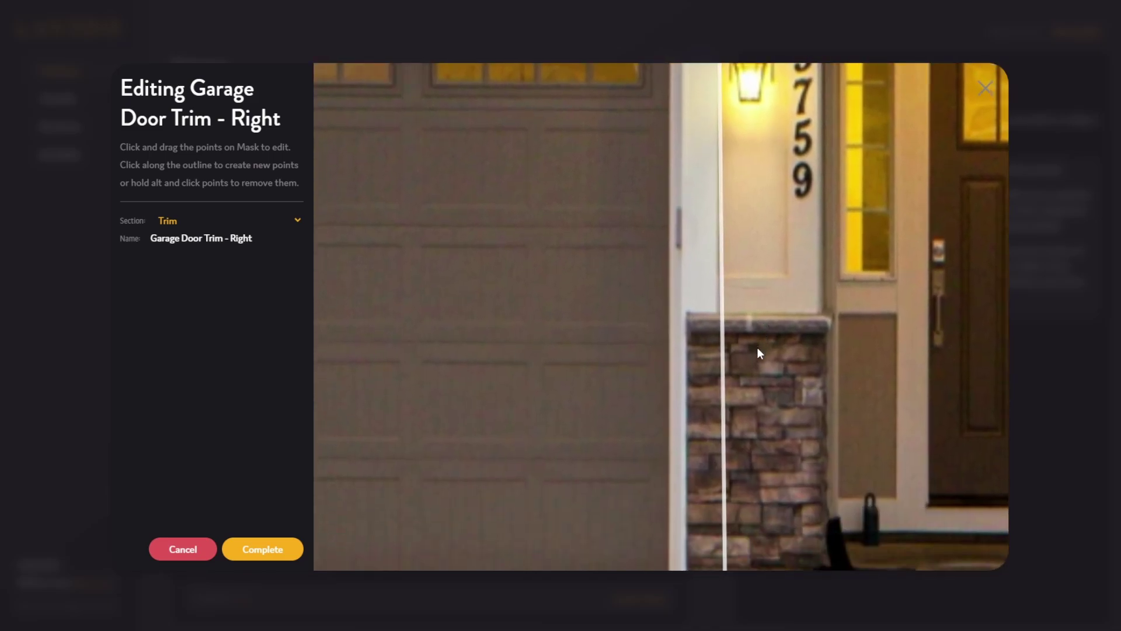
pyautogui.click(724, 313)
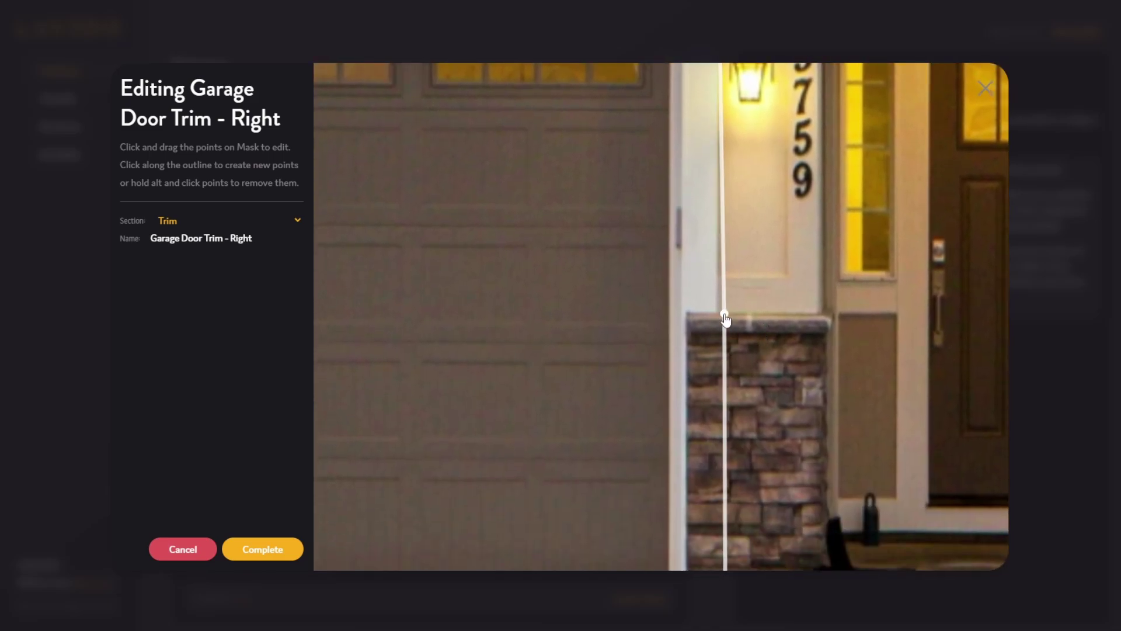
pyautogui.moveTo(725, 316); pyautogui.dragTo(689, 318)
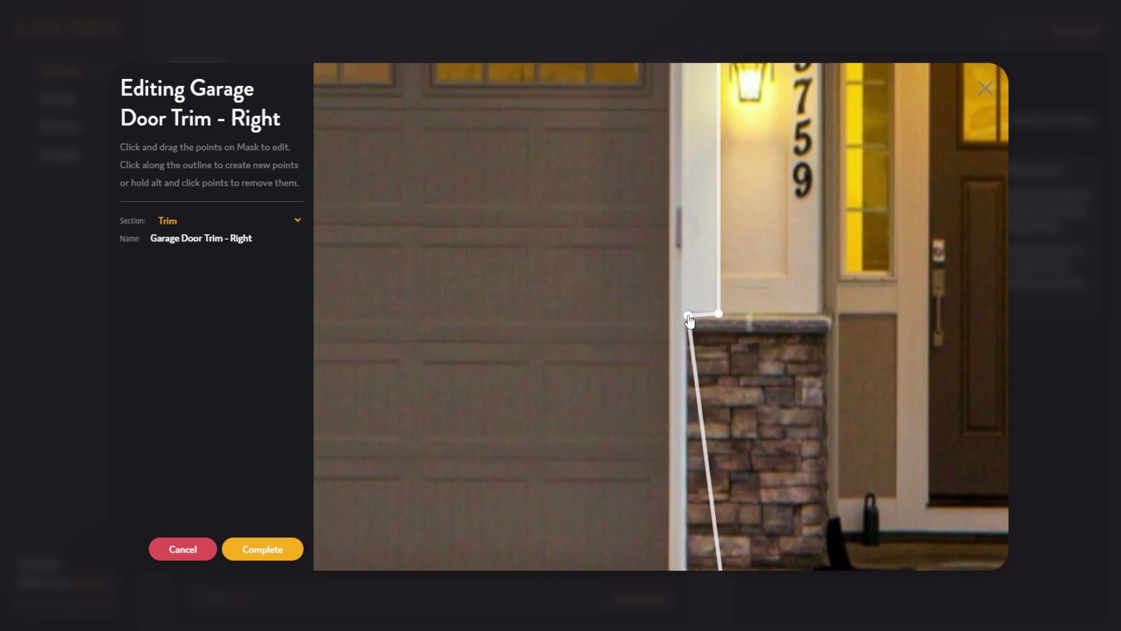
pyautogui.scroll(-3, 804, 264)
pyautogui.moveTo(737, 457); pyautogui.dragTo(699, 447)
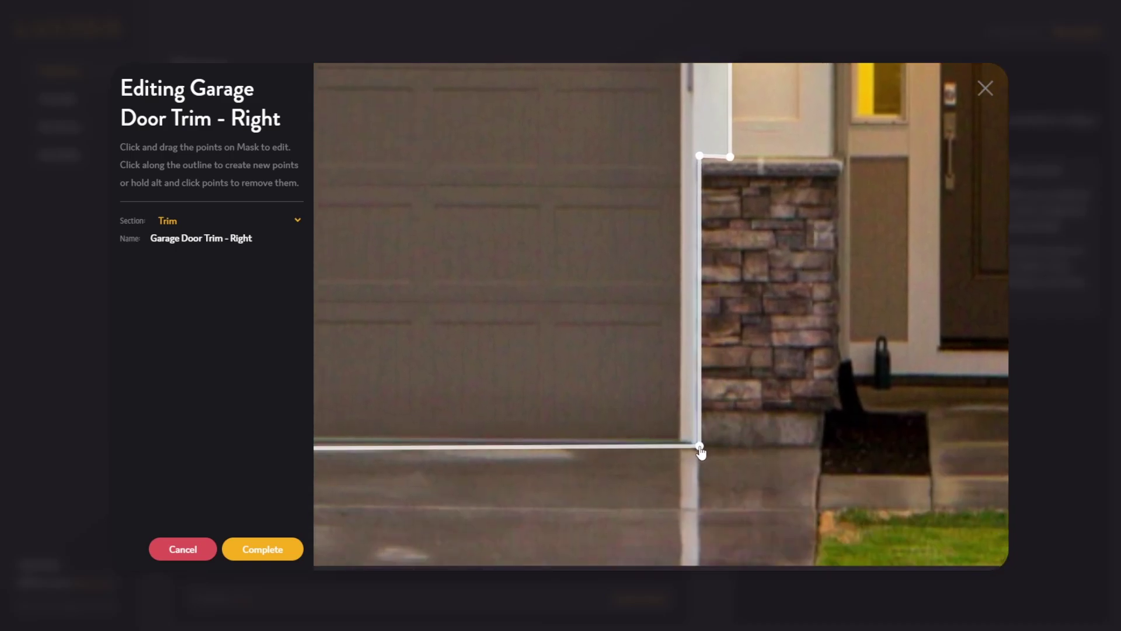
pyautogui.hscroll(-10, 739, 488)
pyautogui.scroll(5, 642, 402)
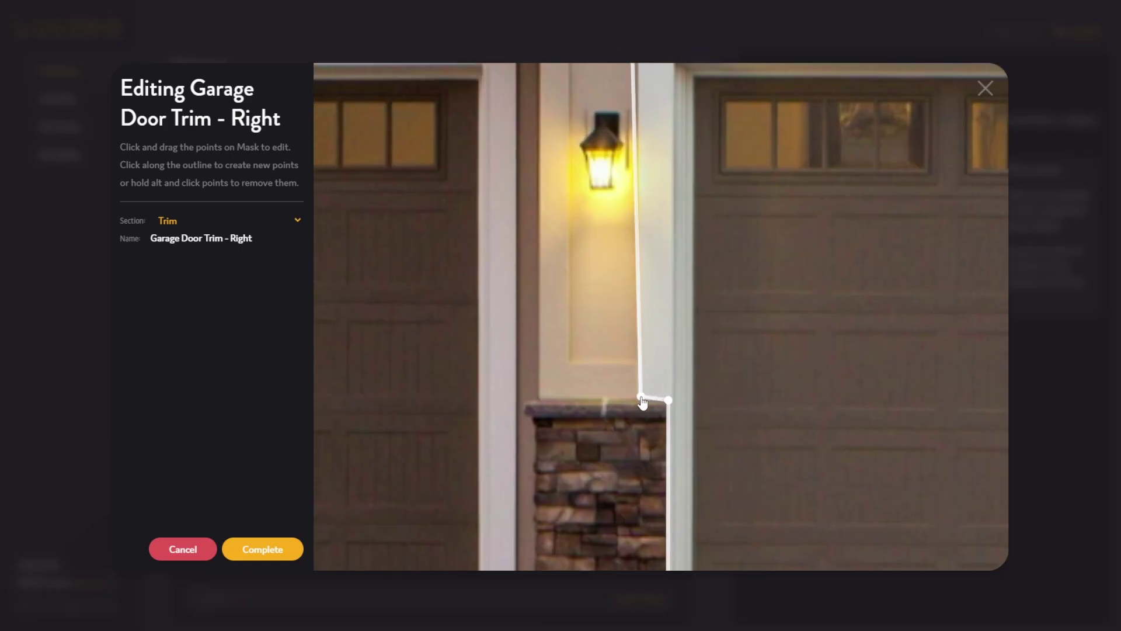
pyautogui.scroll(-3, 642, 401)
pyautogui.hscroll(4, 741, 380)
pyautogui.scroll(2, 724, 344)
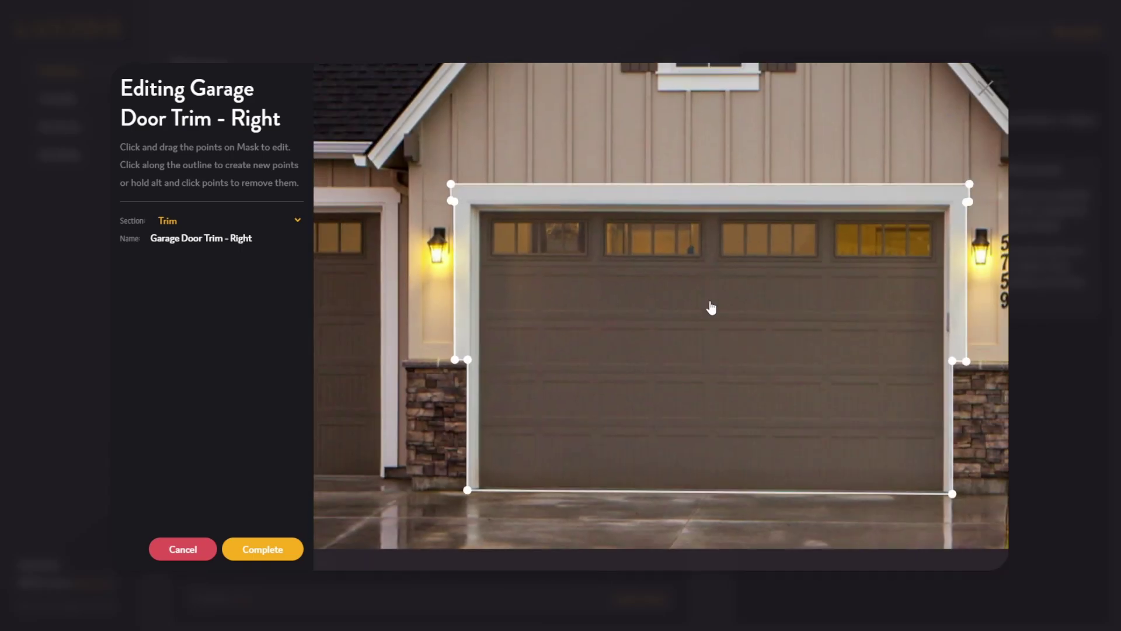
pyautogui.click(260, 549)
pyautogui.scroll(-1, 282, 501)
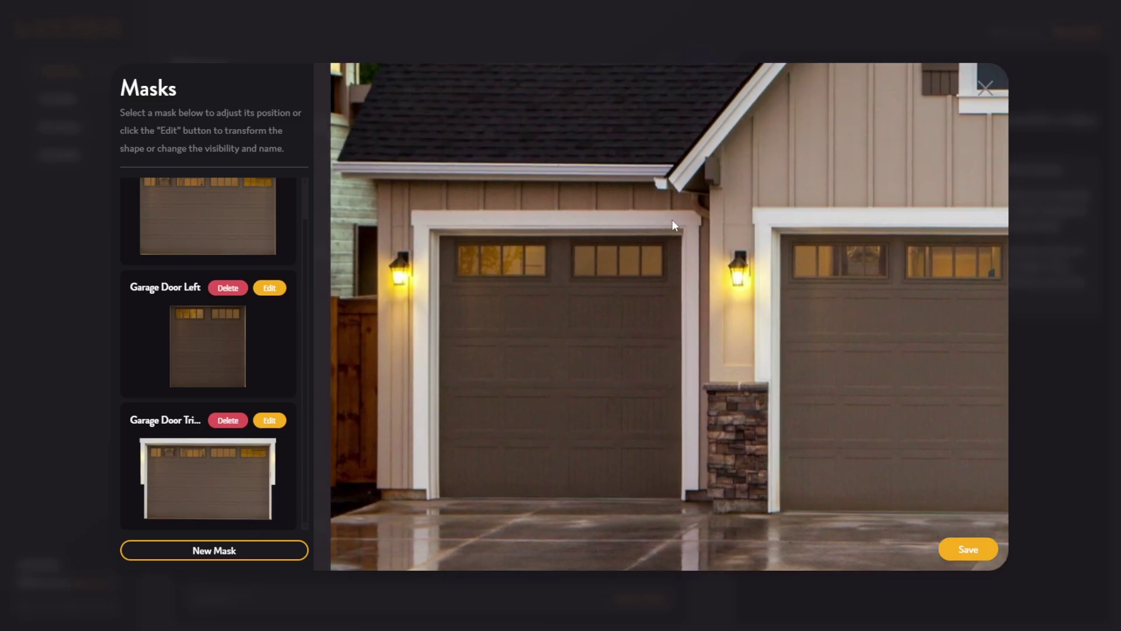
# - Create a Trim mask named Garage Door Trim - Left as a square over the left garage door
pyautogui.click(240, 533)
pyautogui.click(228, 121)
pyautogui.click(212, 142)
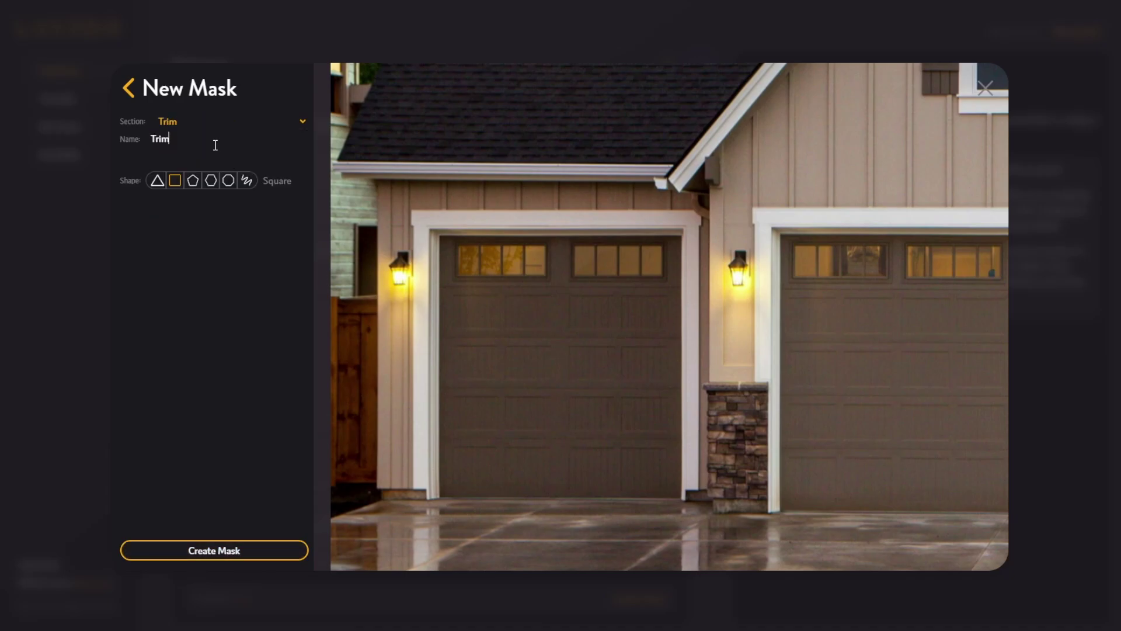
pyautogui.write('Garage Door')
pyautogui.press('Return')
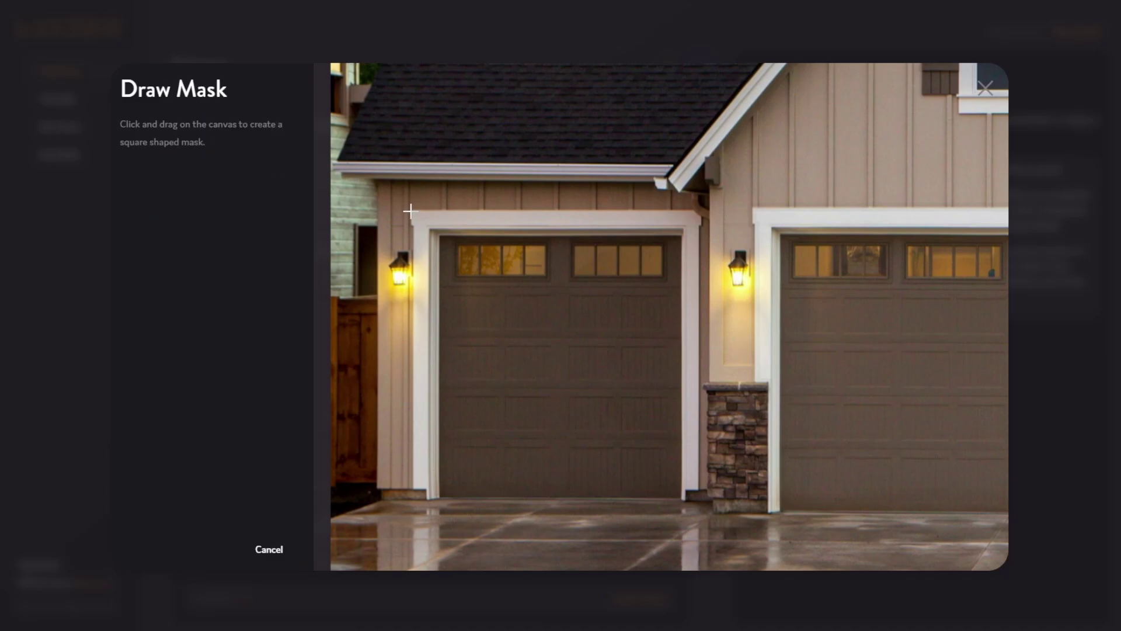
pyautogui.moveTo(410, 209); pyautogui.dragTo(708, 506)
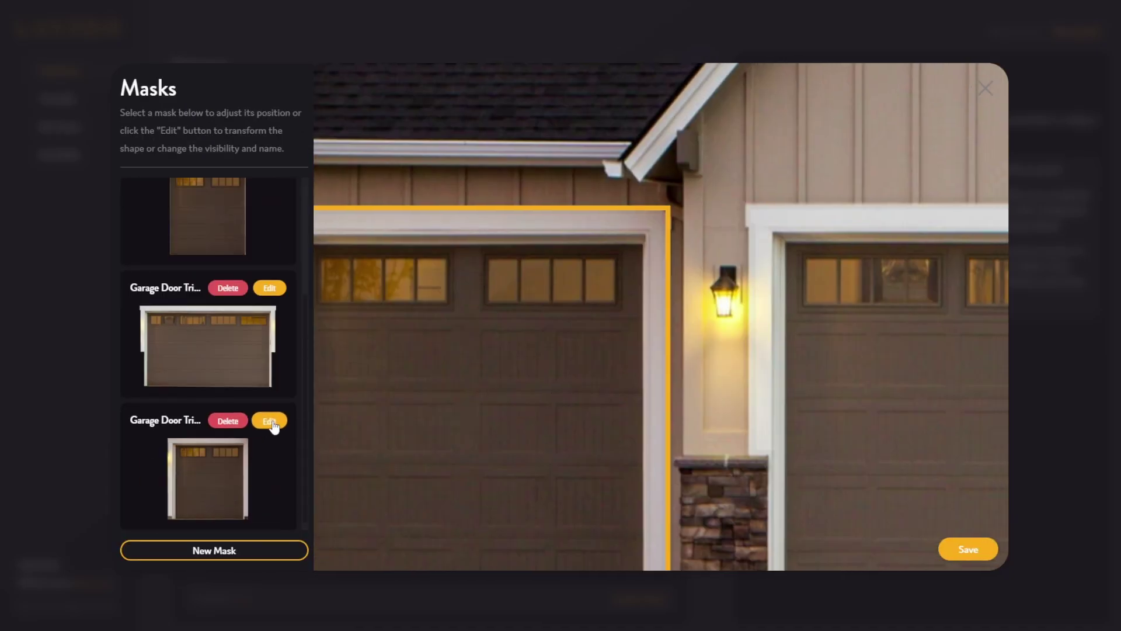
# - Bevel the mask's bottom-right and top-left corners to fit the trim and complete it
pyautogui.click(270, 421)
pyautogui.scroll(-5, 698, 285)
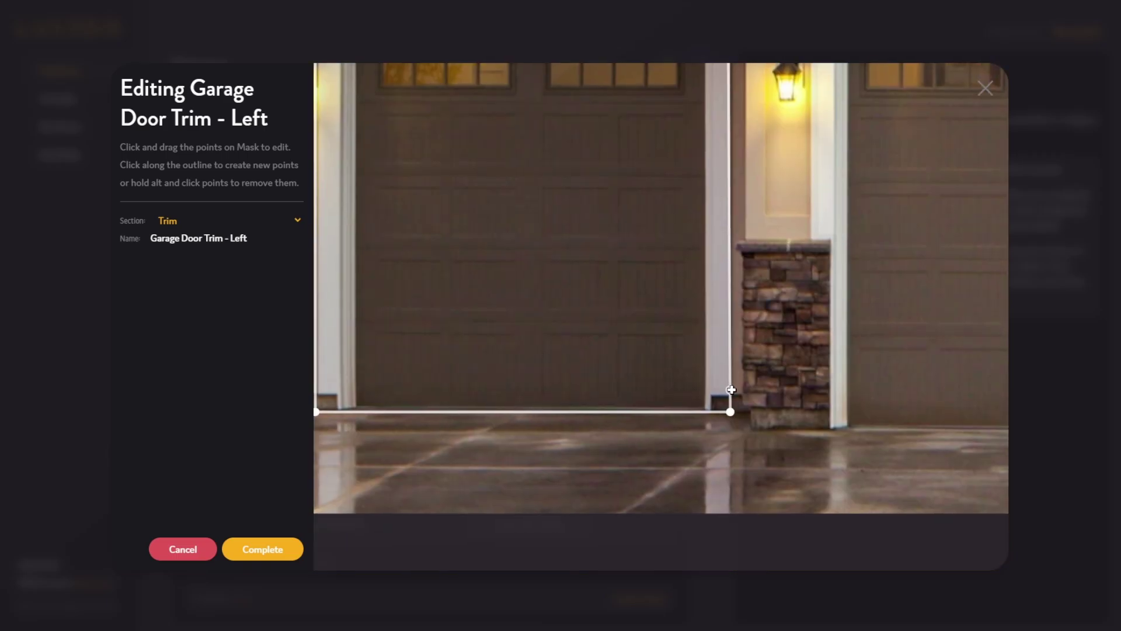
pyautogui.click(722, 413)
pyautogui.moveTo(730, 397); pyautogui.dragTo(709, 418)
pyautogui.hscroll(-10, 708, 418)
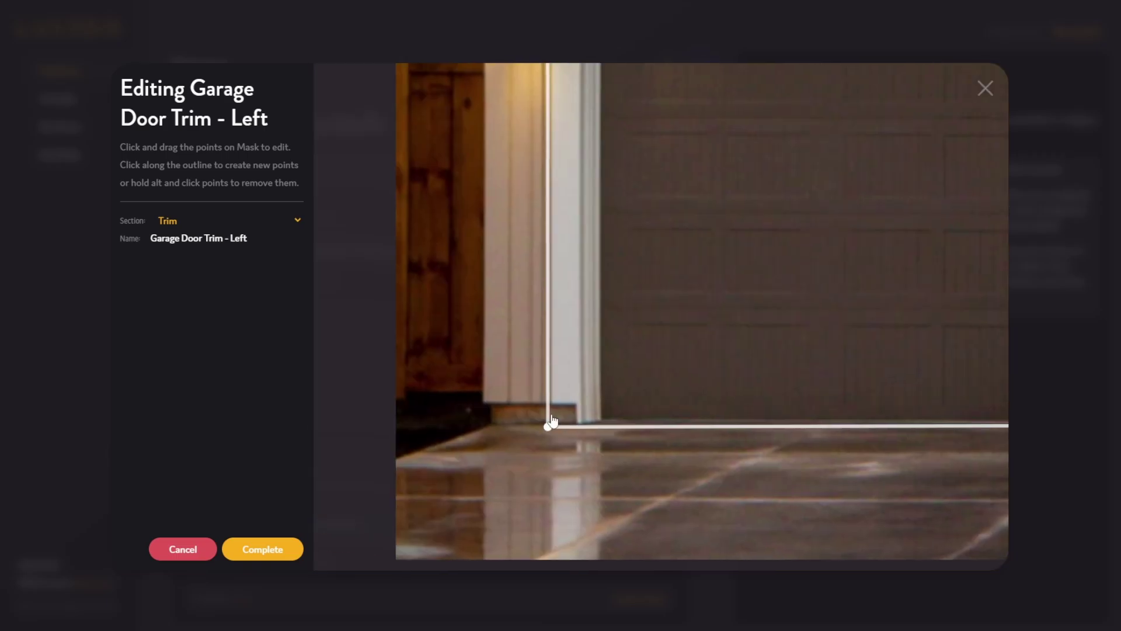
pyautogui.click(548, 427)
pyautogui.scroll(5, 555, 315)
pyautogui.click(529, 243)
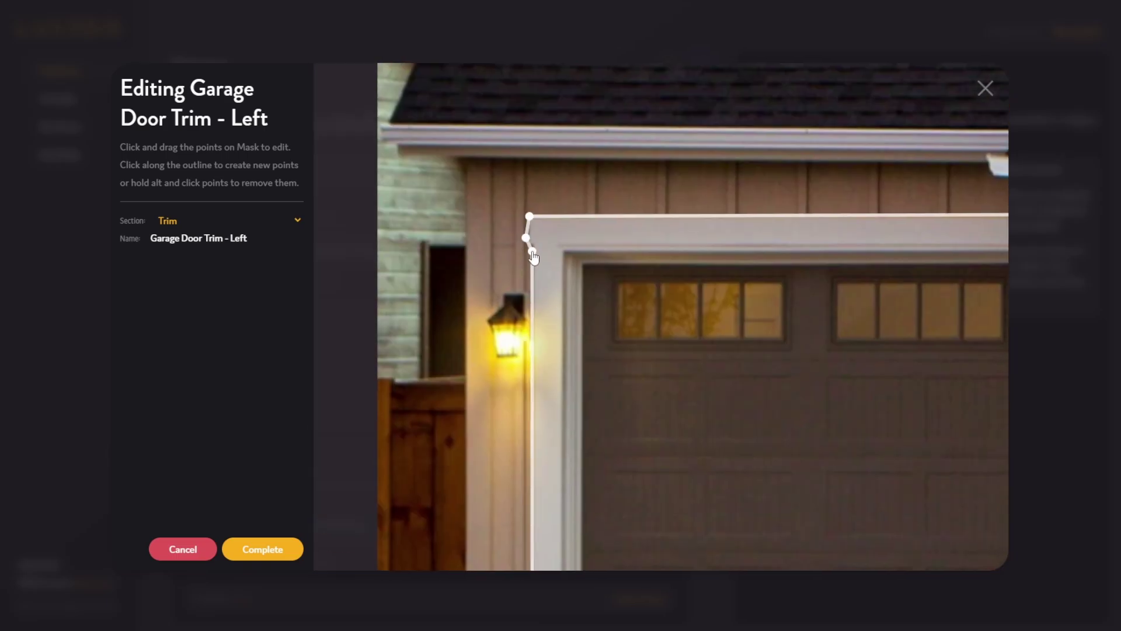
pyautogui.moveTo(529, 243); pyautogui.dragTo(535, 246)
pyautogui.click(274, 548)
pyautogui.scroll(-2, 832, 275)
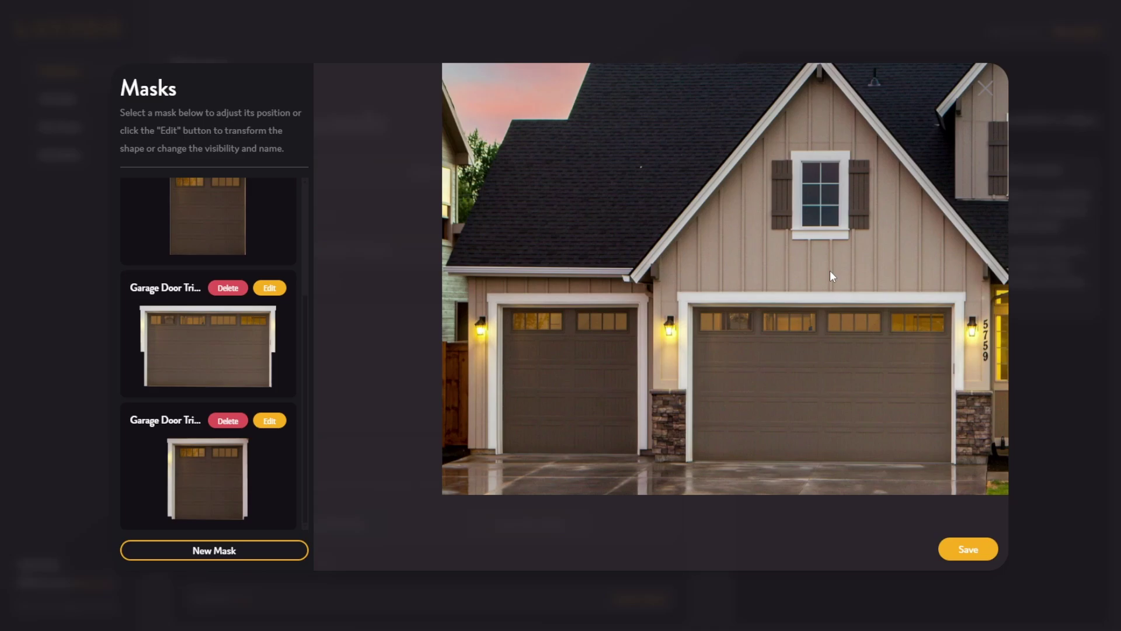
pyautogui.scroll(-3, 831, 271)
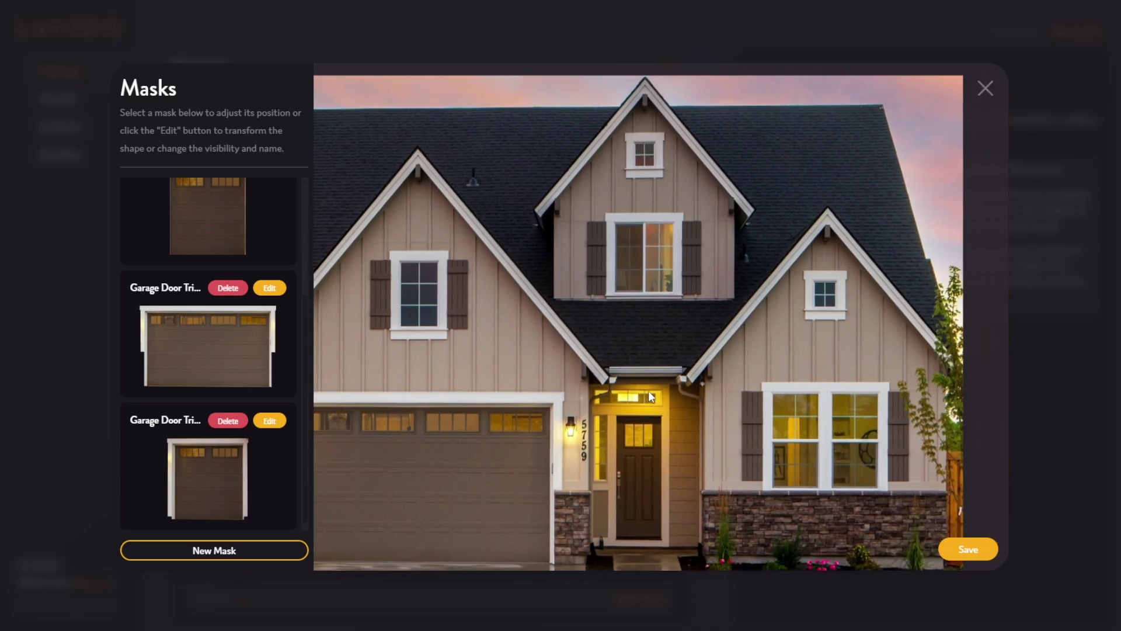
# - Add Window-section masks, nudging the window trim corner and drawing a square over another window
pyautogui.click(214, 549)
pyautogui.click(234, 118)
pyautogui.click(240, 201)
pyautogui.click(175, 180)
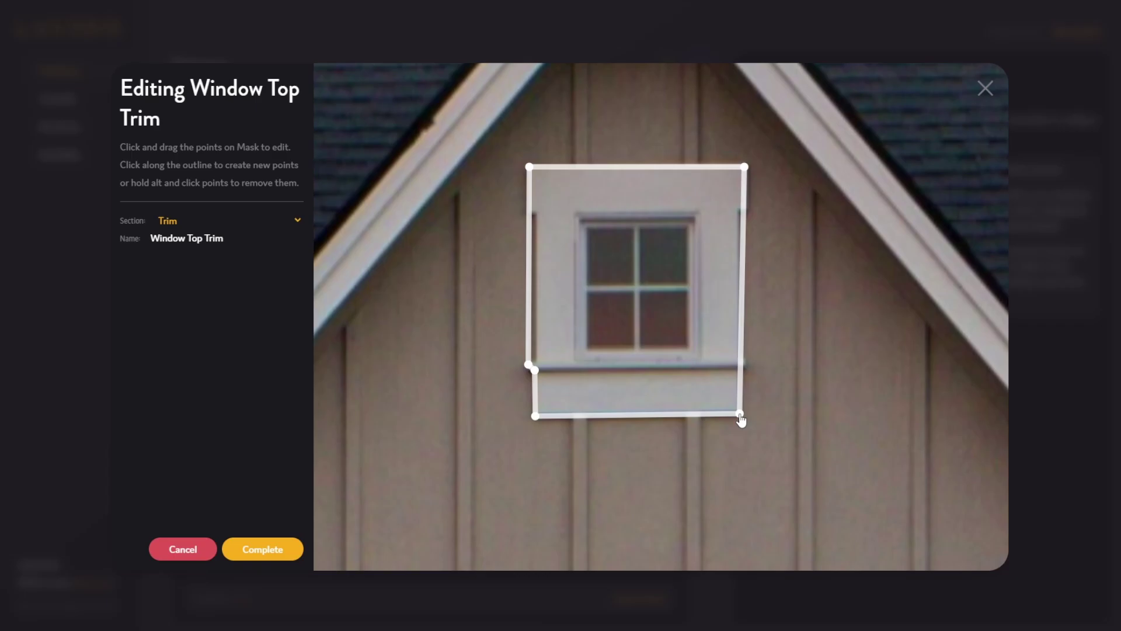
pyautogui.moveTo(740, 417); pyautogui.dragTo(744, 413)
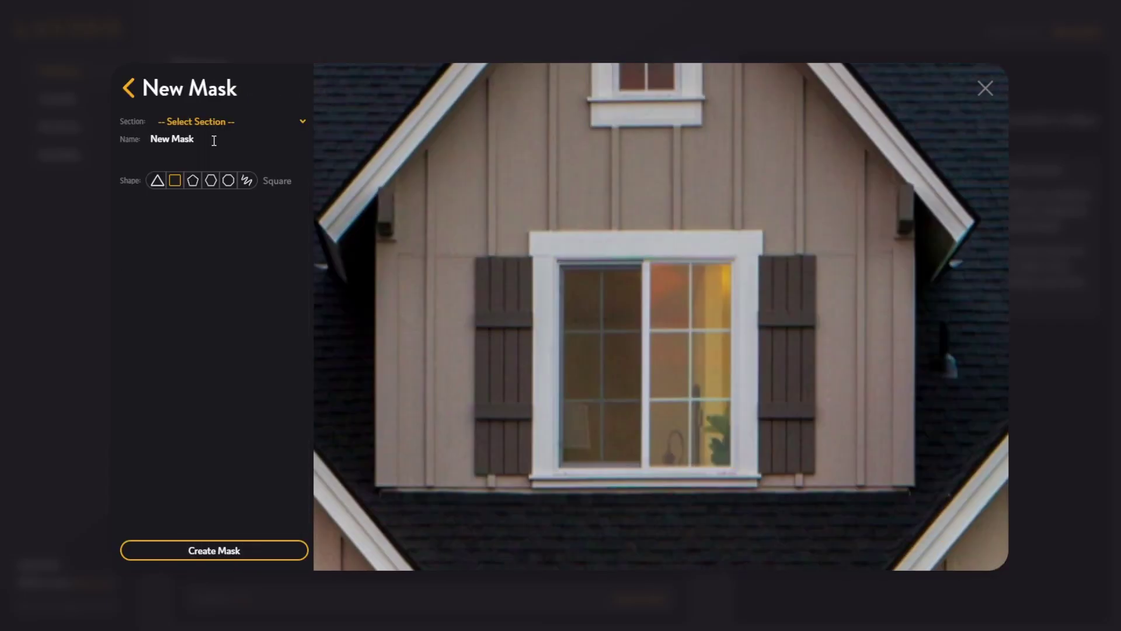
pyautogui.click(175, 180)
pyautogui.moveTo(529, 230); pyautogui.dragTo(664, 384)
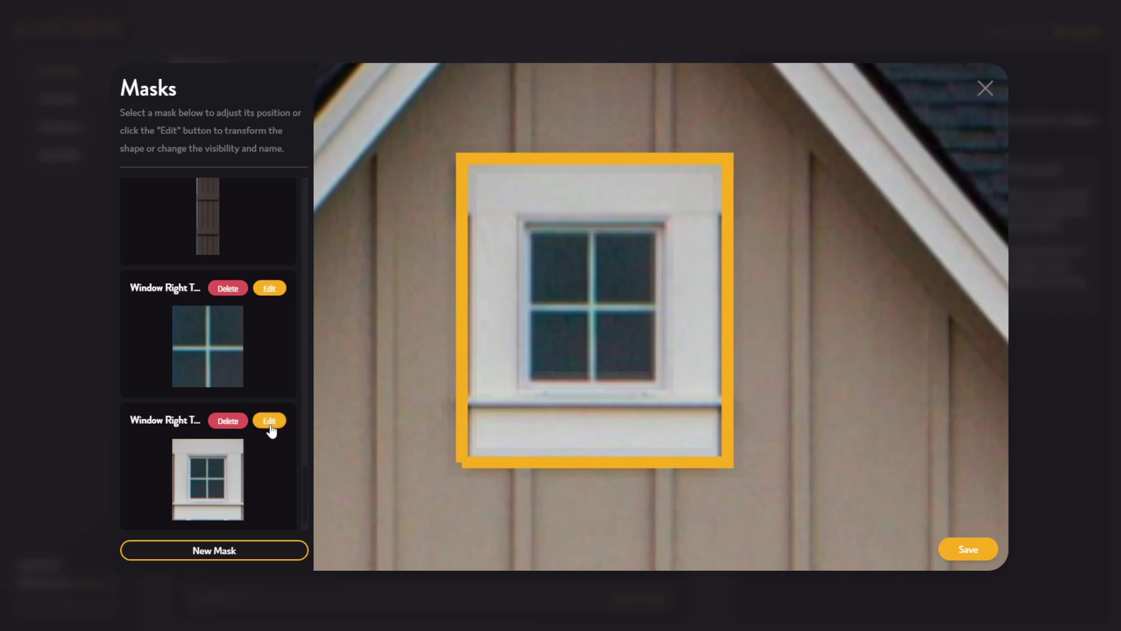
# - Open the window top trim mask, then start a Shutters mask named for the right side
pyautogui.click(269, 421)
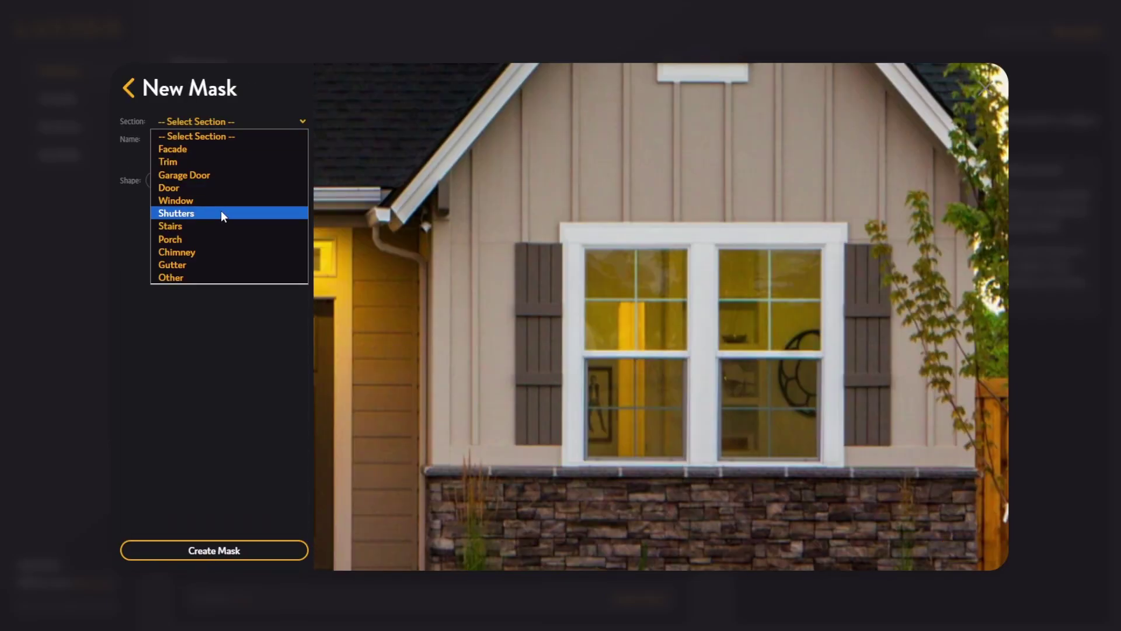
pyautogui.click(221, 212)
pyautogui.click(216, 135)
pyautogui.write('Right -...')
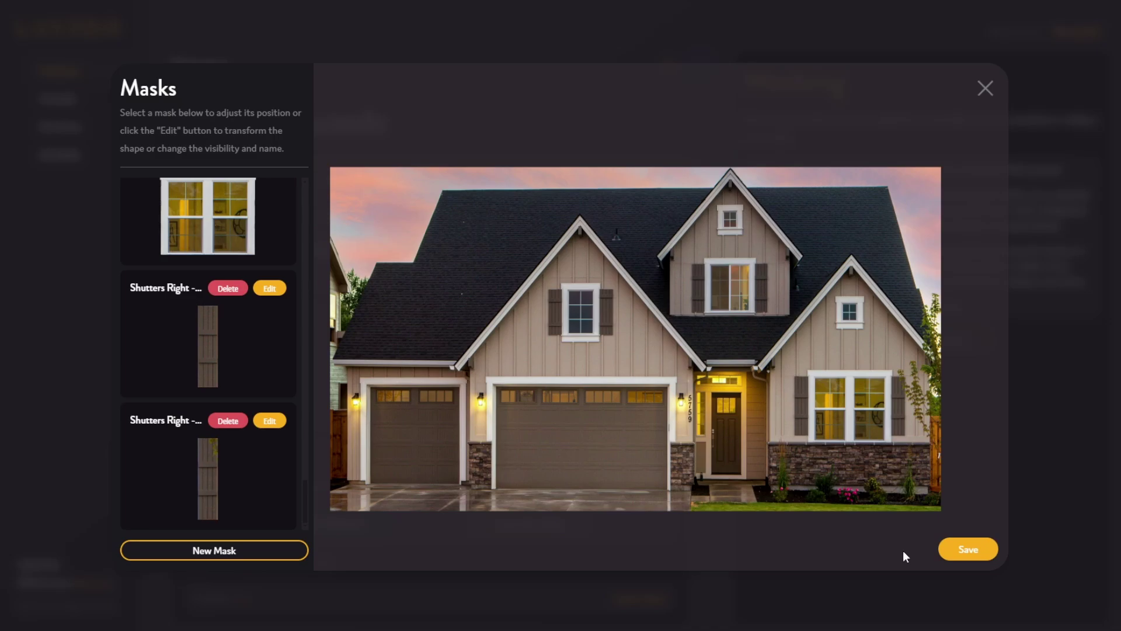
pyautogui.scroll(3, 858, 476)
pyautogui.scroll(1, 237, 428)
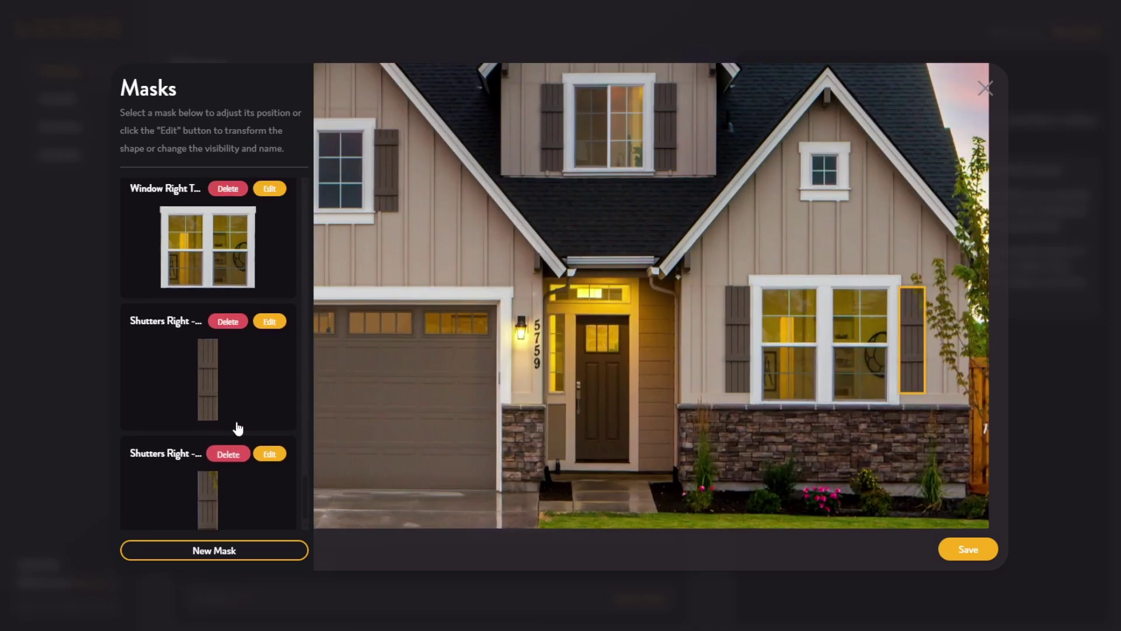
pyautogui.scroll(5, 237, 427)
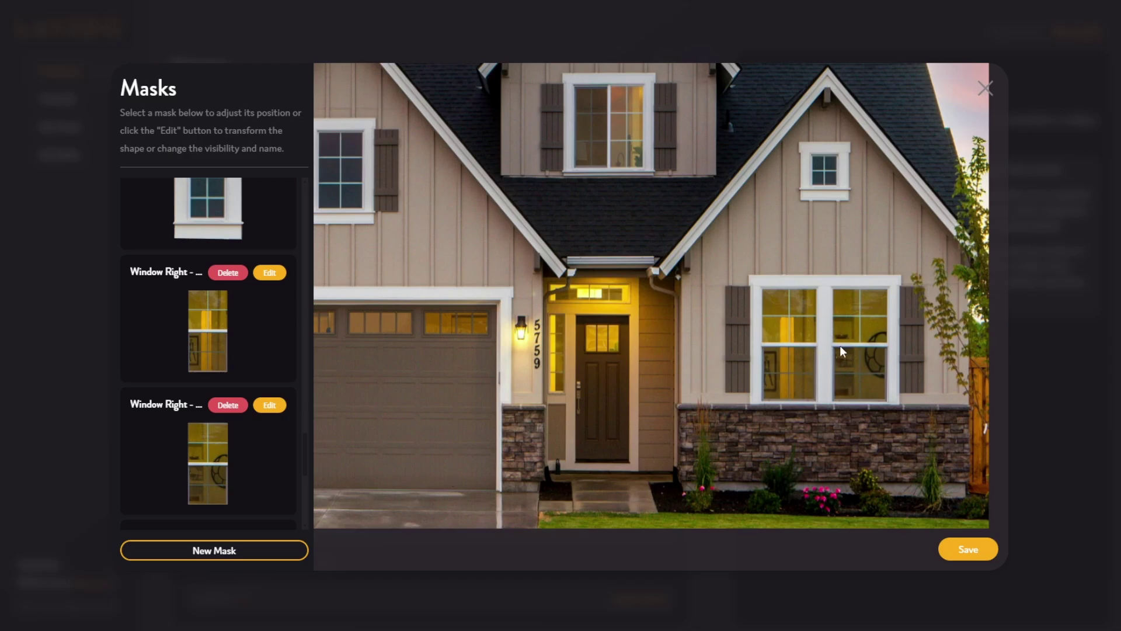
pyautogui.scroll(-5, 678, 455)
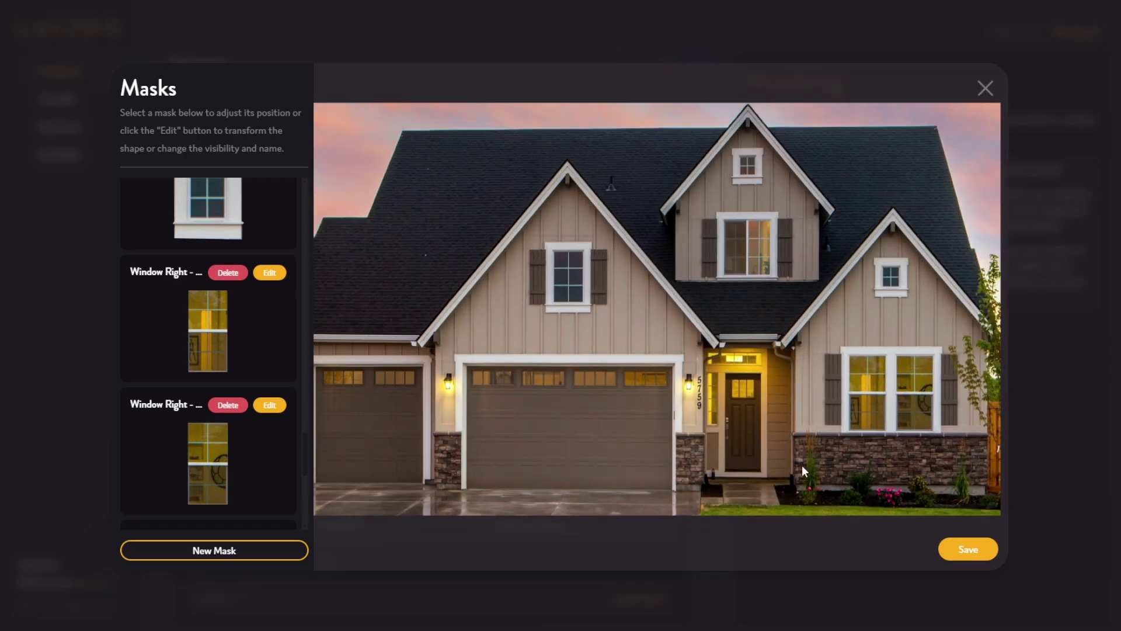
pyautogui.scroll(-1, 801, 465)
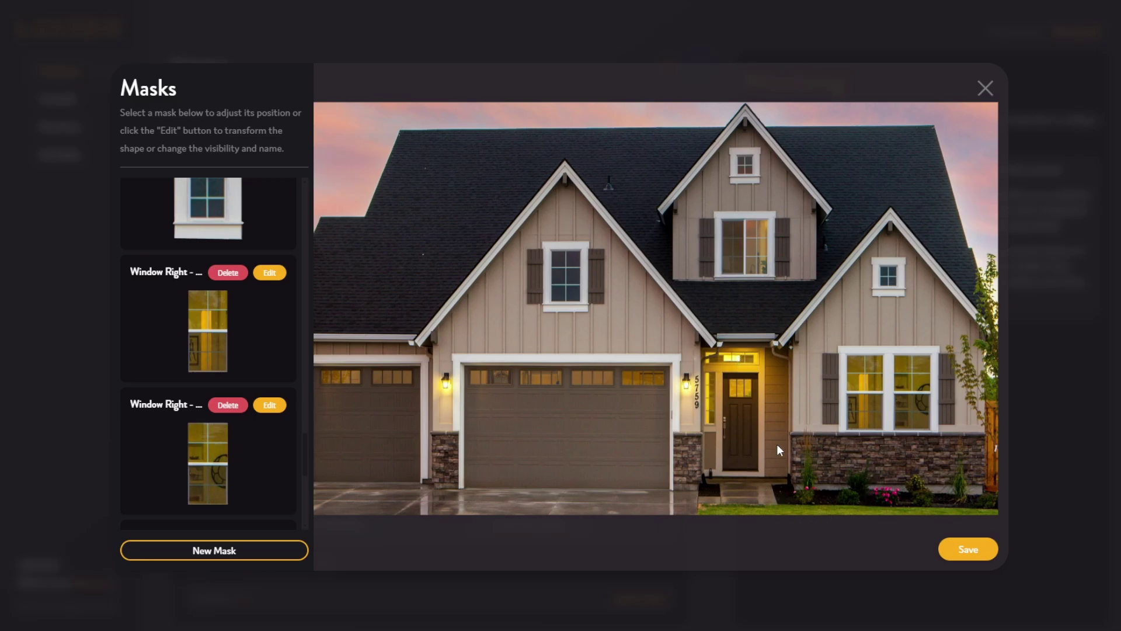
pyautogui.scroll(6, 777, 446)
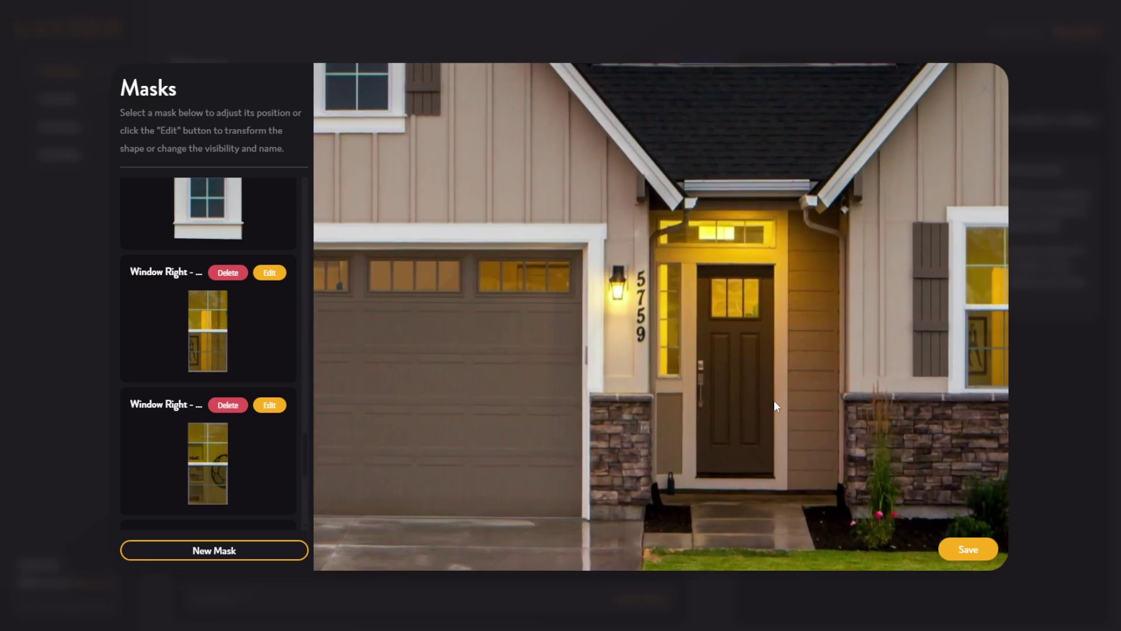
pyautogui.scroll(-5, 260, 432)
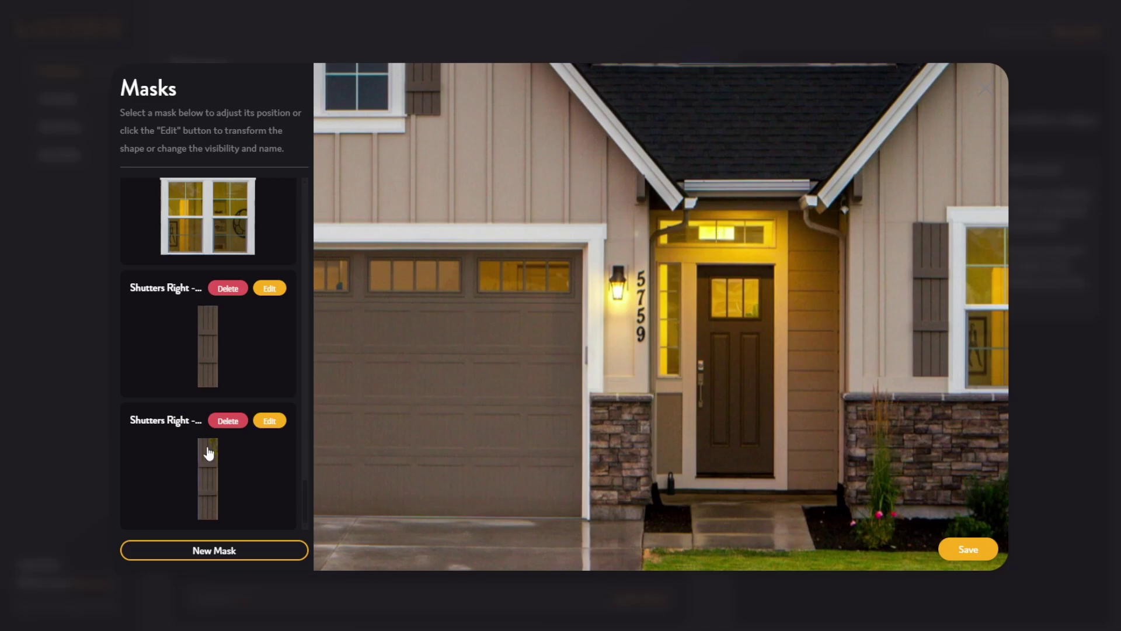
pyautogui.click(233, 549)
pyautogui.click(232, 549)
pyautogui.moveTo(773, 265); pyautogui.dragTo(701, 466)
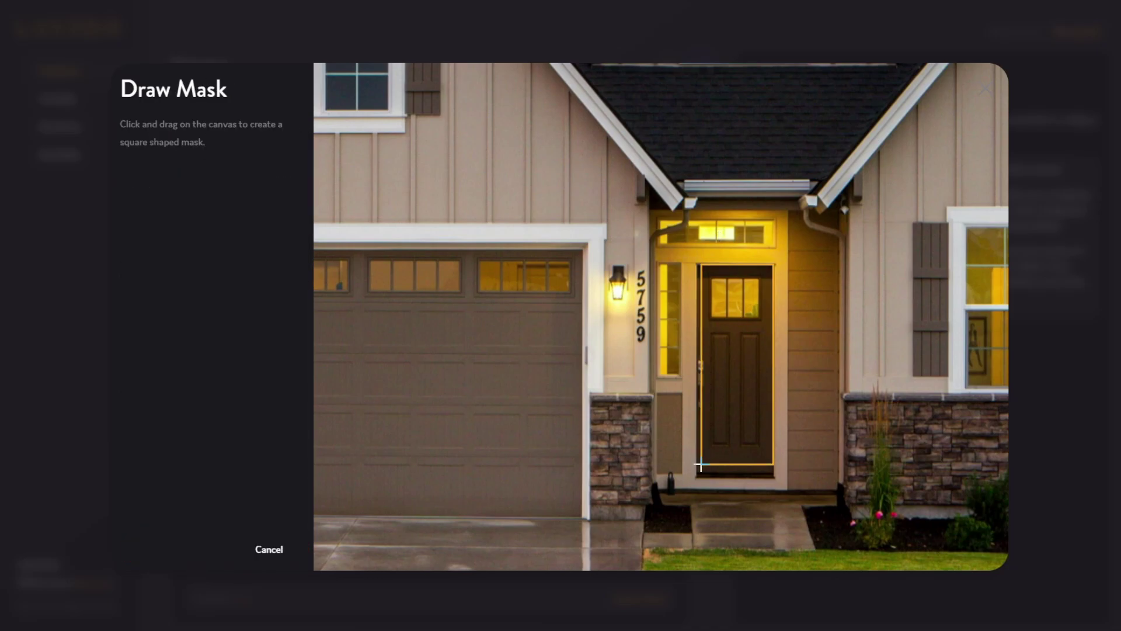
pyautogui.scroll(-3, 220, 440)
pyautogui.click(216, 547)
pyautogui.write('DoorTrim')
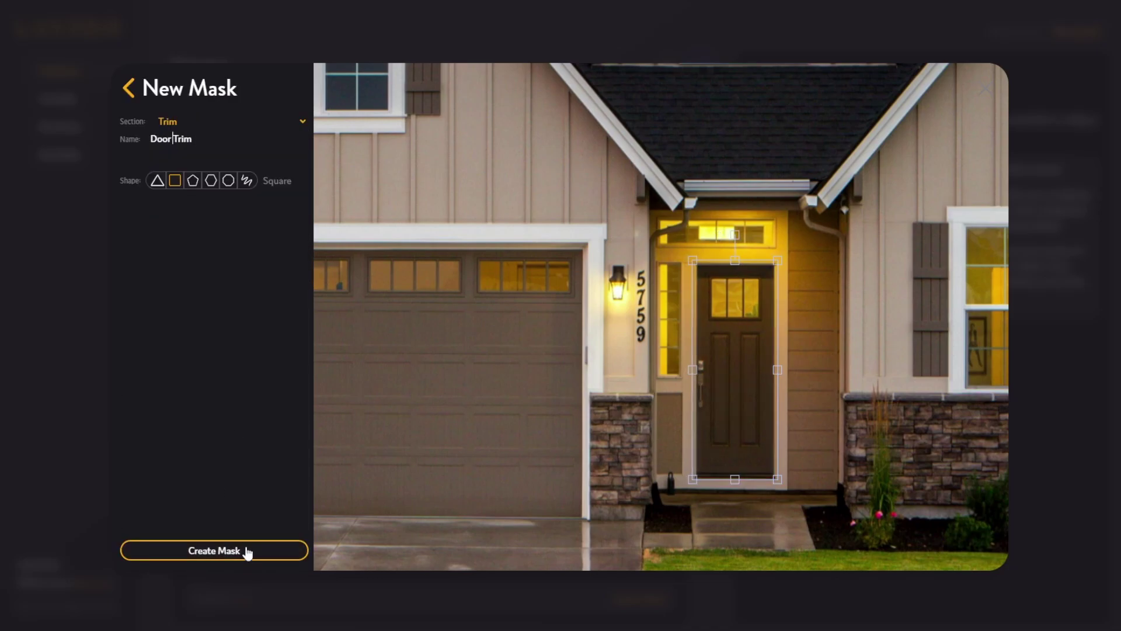
pyautogui.click(248, 552)
pyautogui.moveTo(656, 483); pyautogui.dragTo(796, 208)
pyautogui.click(270, 436)
pyautogui.moveTo(675, 362)
pyautogui.mouseDown()
pyautogui.moveTo(725, 366)
pyautogui.moveTo(683, 367)
pyautogui.mouseUp()
pyautogui.scroll(3, 683, 368)
pyautogui.moveTo(655, 491); pyautogui.dragTo(644, 483)
pyautogui.moveTo(651, 120); pyautogui.dragTo(637, 124)
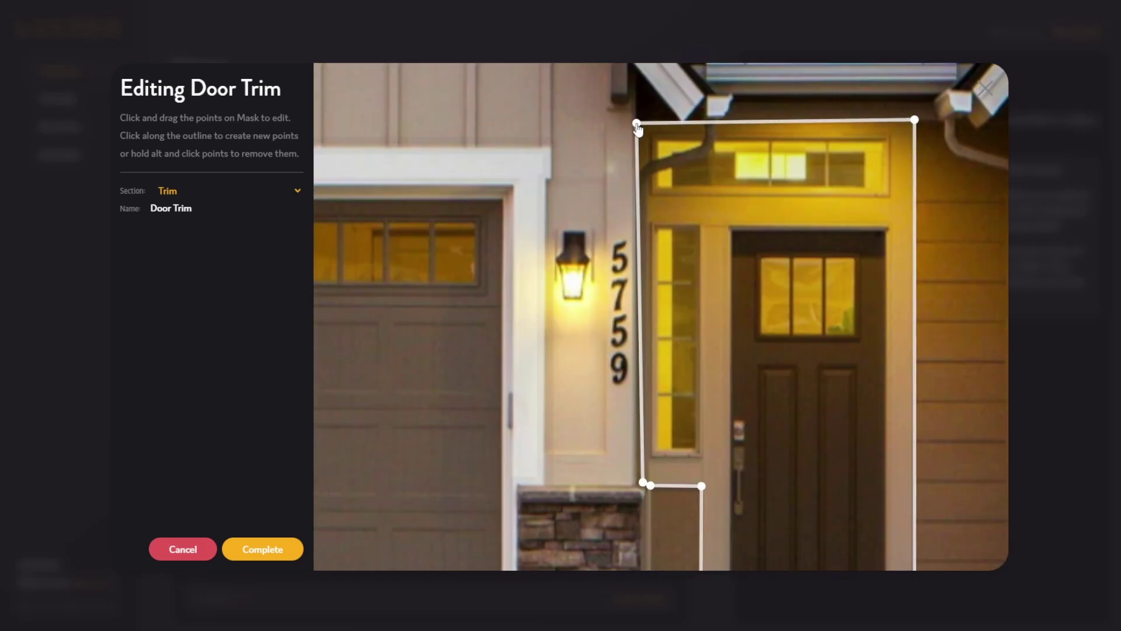
pyautogui.click(262, 549)
pyautogui.scroll(-3, 258, 468)
pyautogui.click(215, 548)
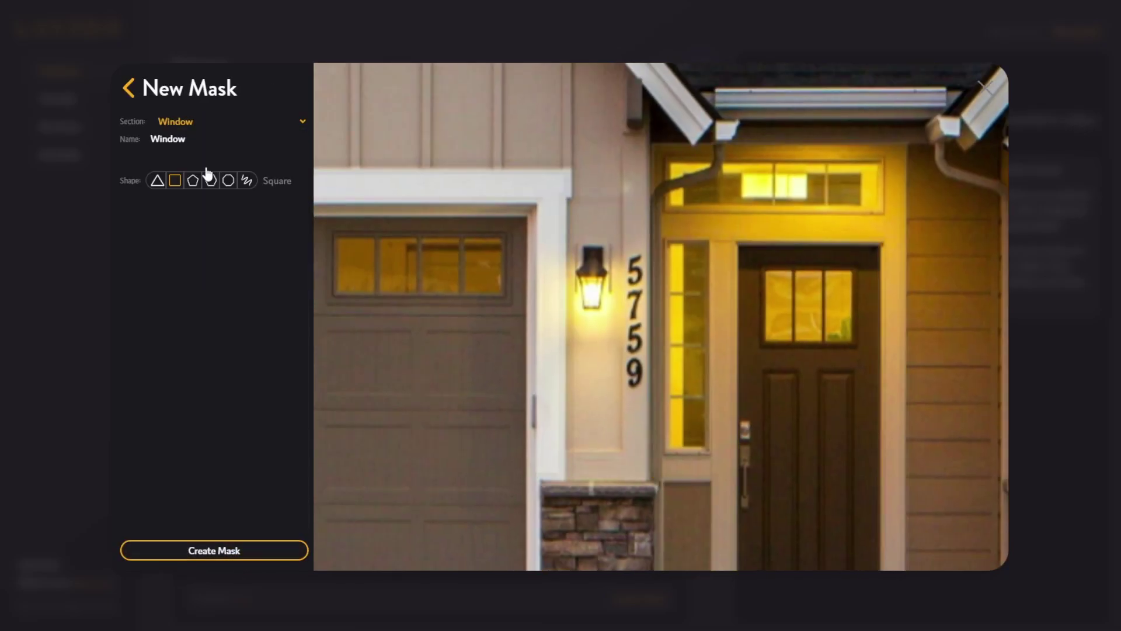
pyautogui.click(214, 550)
pyautogui.moveTo(876, 162)
pyautogui.mouseDown()
pyautogui.moveTo(668, 207)
pyautogui.moveTo(709, 452)
pyautogui.mouseUp()
pyautogui.click(213, 550)
pyautogui.click(221, 144)
pyautogui.hotkey('ctrl', 'a')
pyautogui.write('Door Window - Left')
pyautogui.click(213, 550)
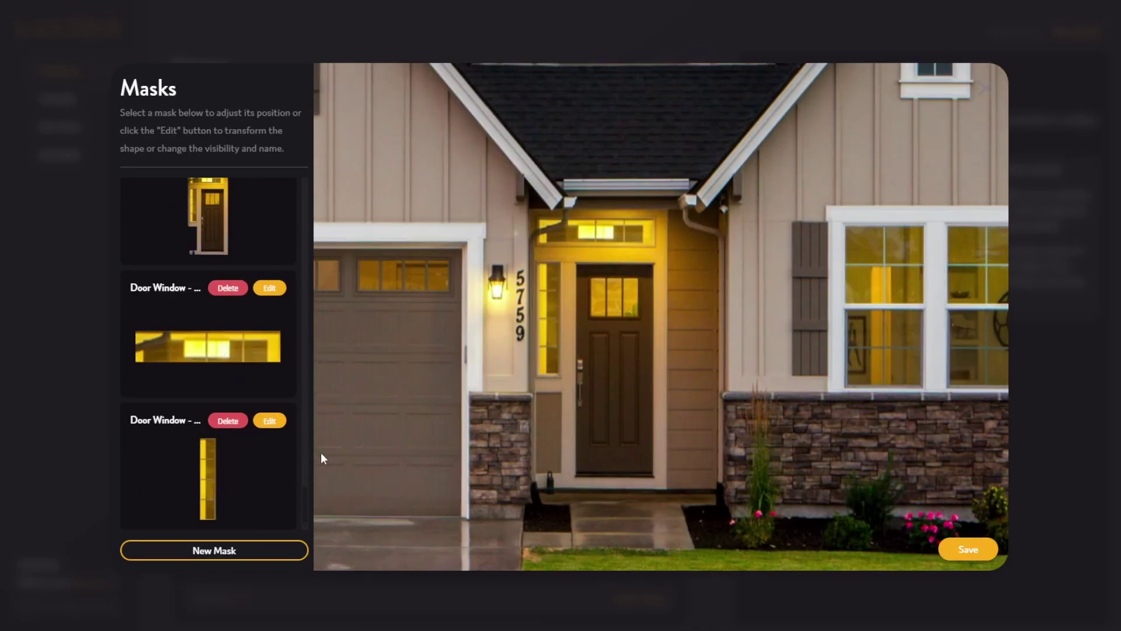
pyautogui.scroll(3, 193, 453)
pyautogui.click(212, 294)
pyautogui.click(227, 408)
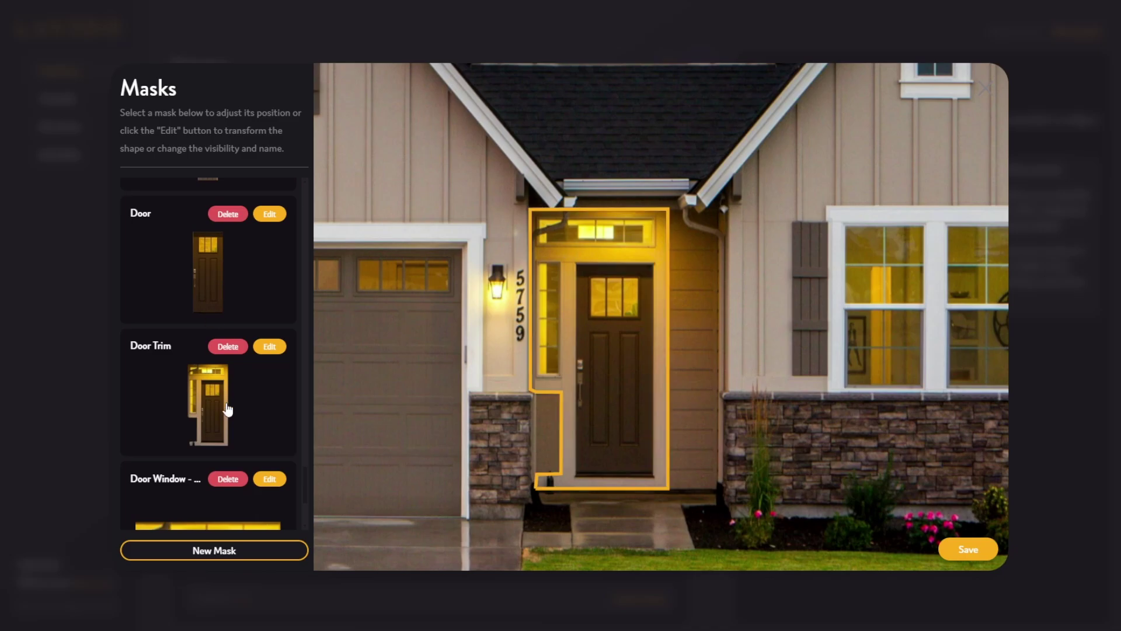
pyautogui.scroll(-2, 227, 409)
pyautogui.click(230, 396)
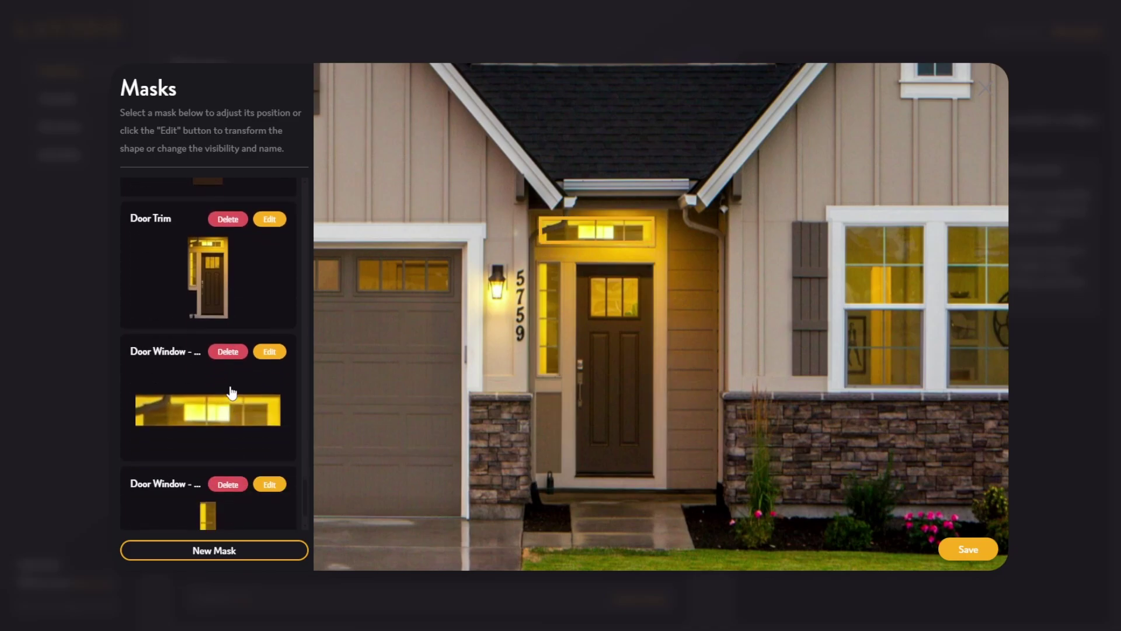
pyautogui.scroll(-5, 584, 443)
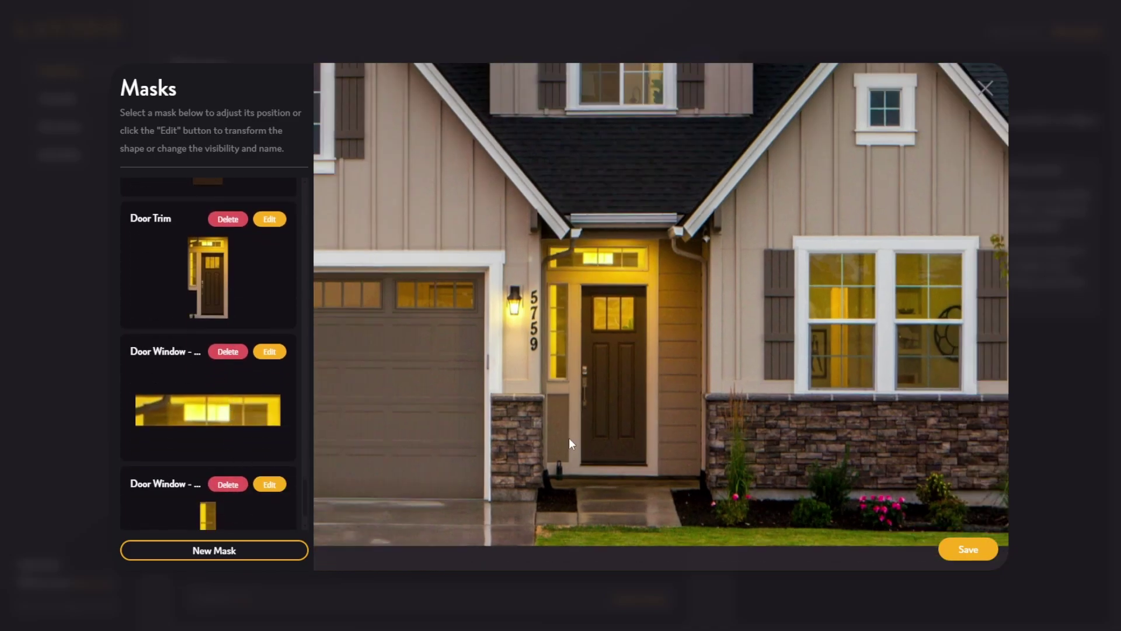
pyautogui.scroll(-3, 636, 387)
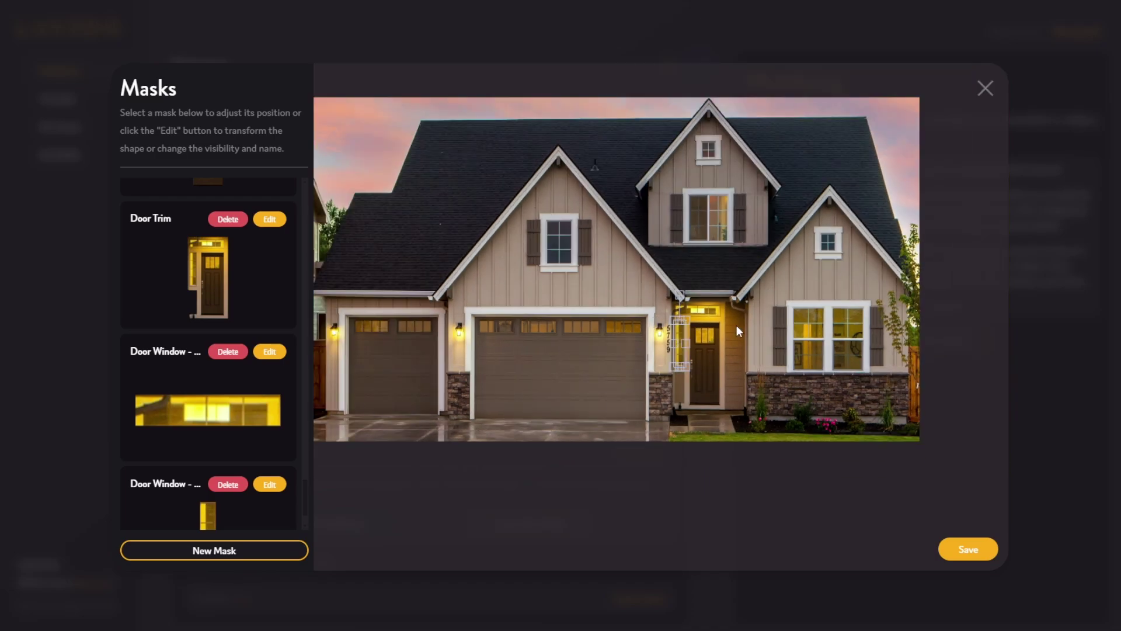
pyautogui.scroll(-1, 180, 477)
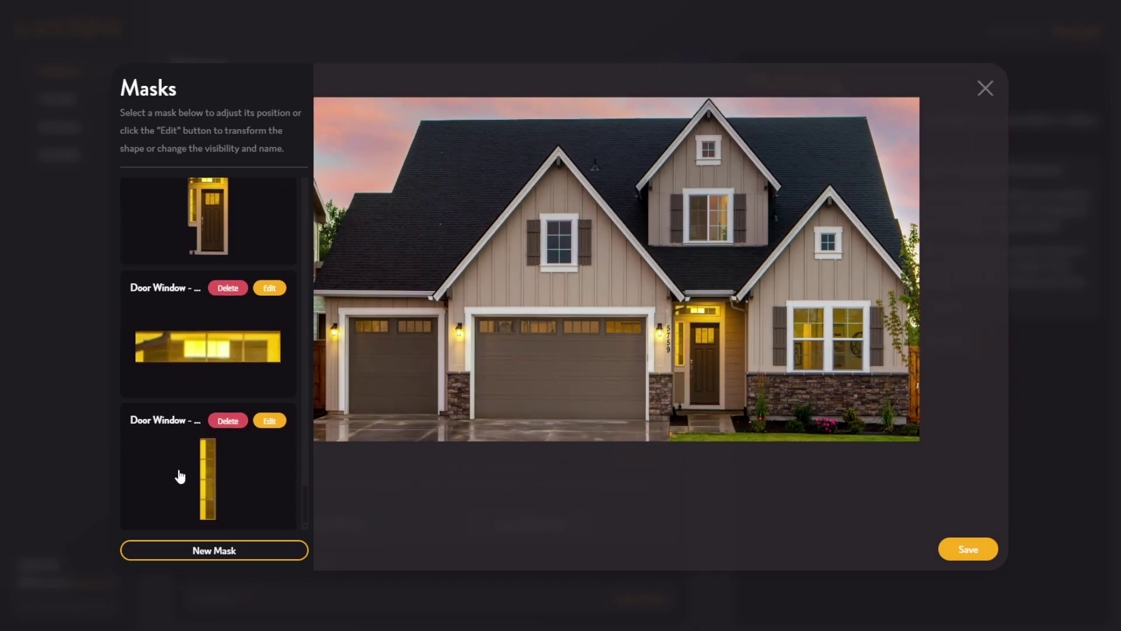
# - Set up a new Facade-section mask using the Freedraw shape
pyautogui.click(241, 557)
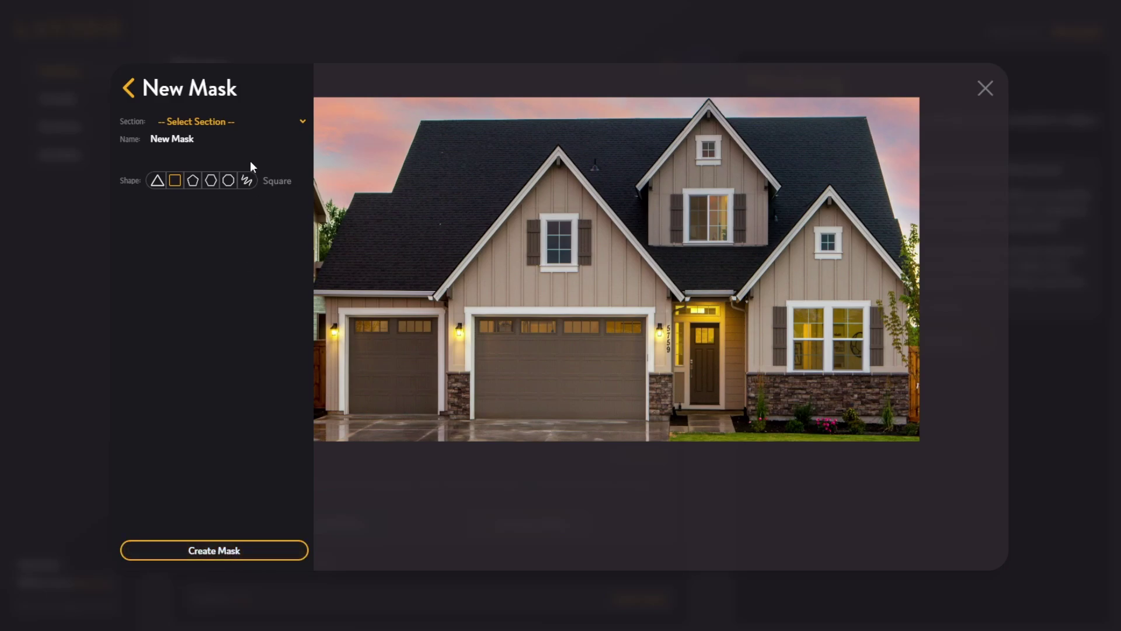
pyautogui.click(243, 127)
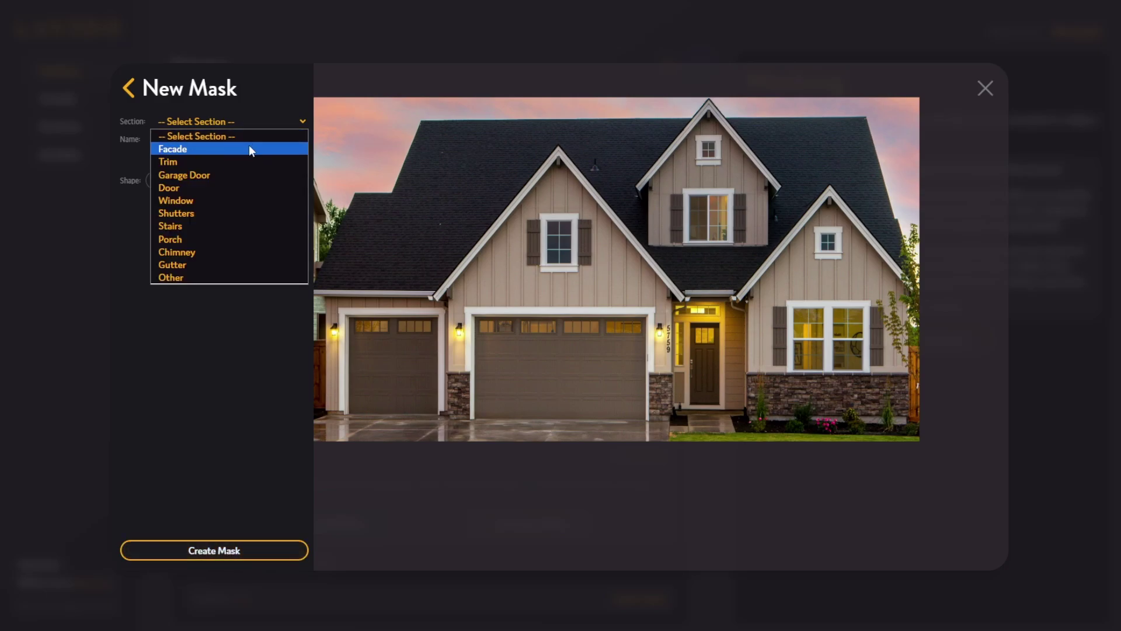
pyautogui.click(249, 147)
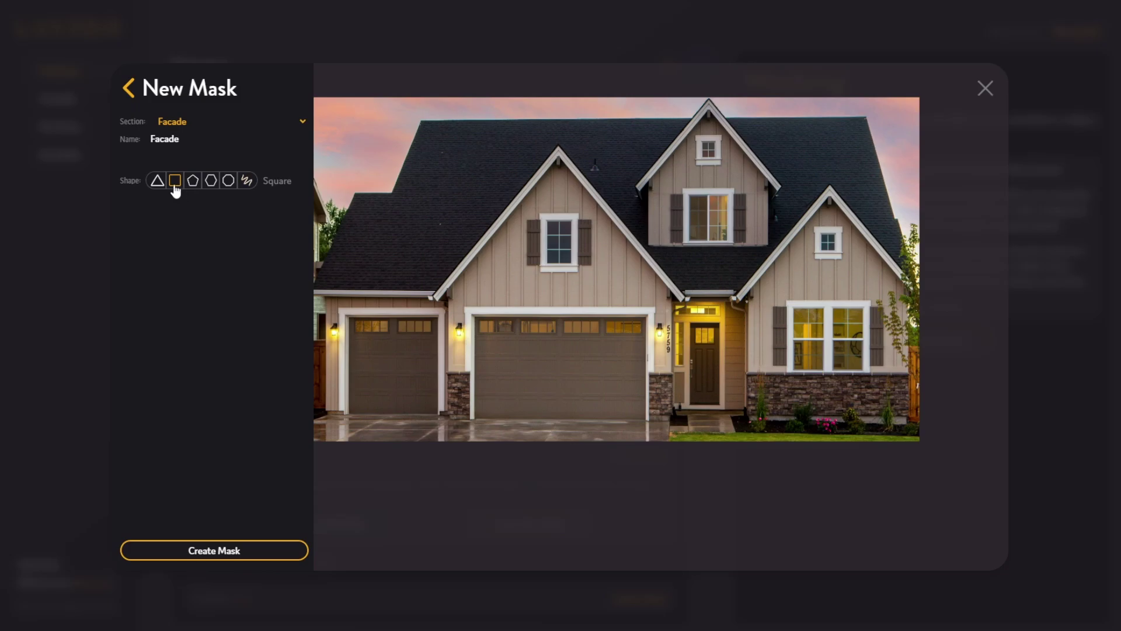
pyautogui.click(248, 182)
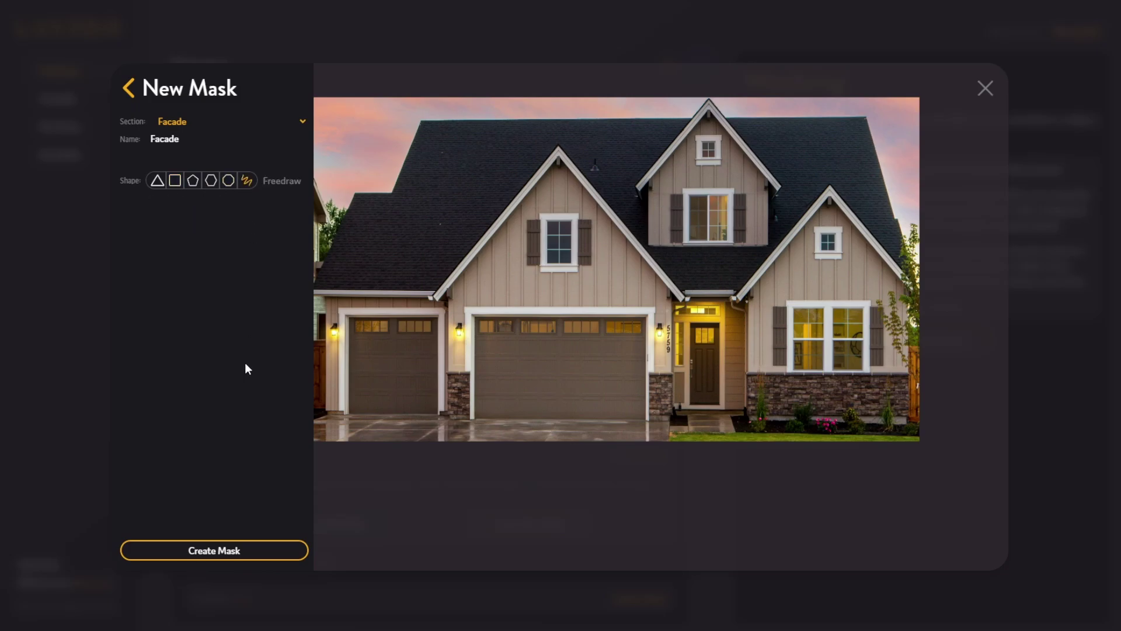
pyautogui.click(260, 551)
# - Place facade outline points along the gutter, its kink, and the wall edge by the window
pyautogui.scroll(5, 565, 408)
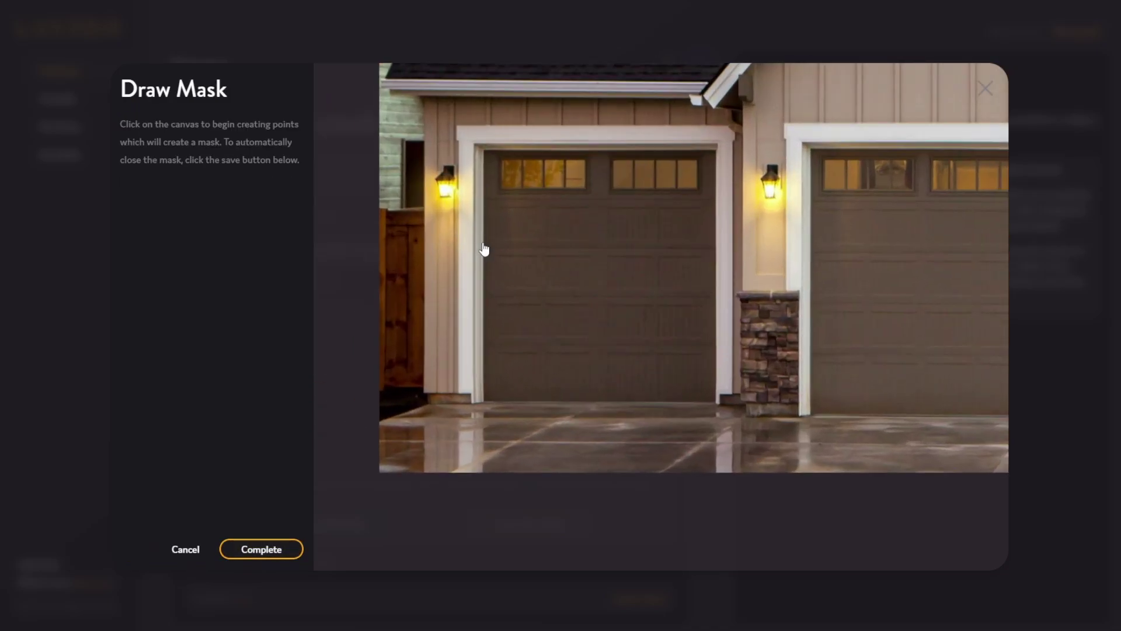
pyautogui.scroll(2, 551, 340)
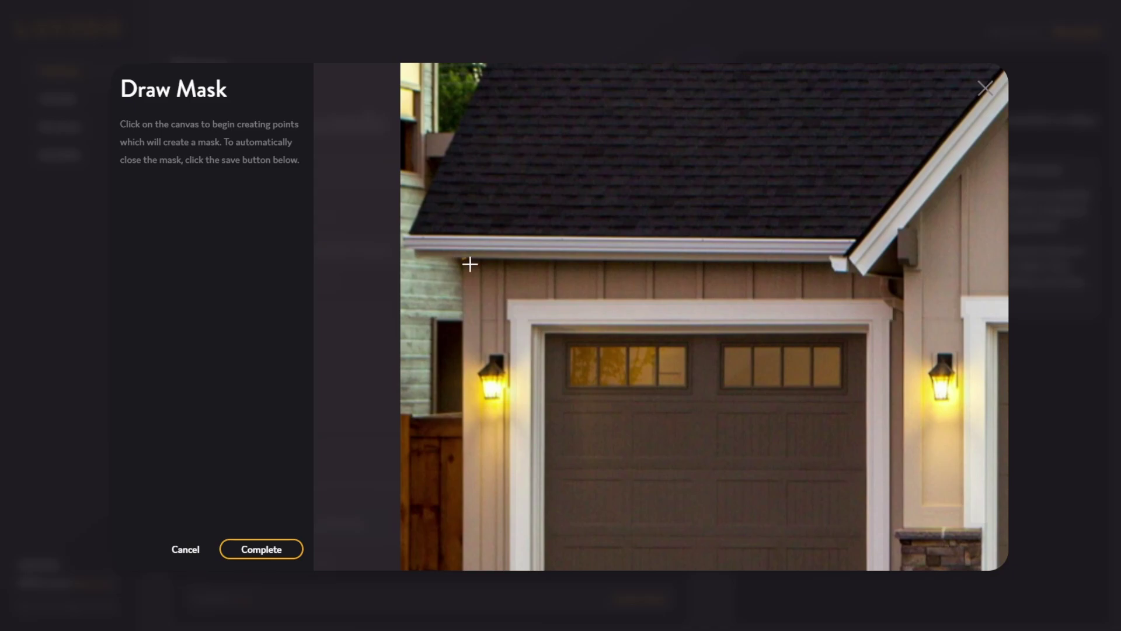
pyautogui.click(467, 259)
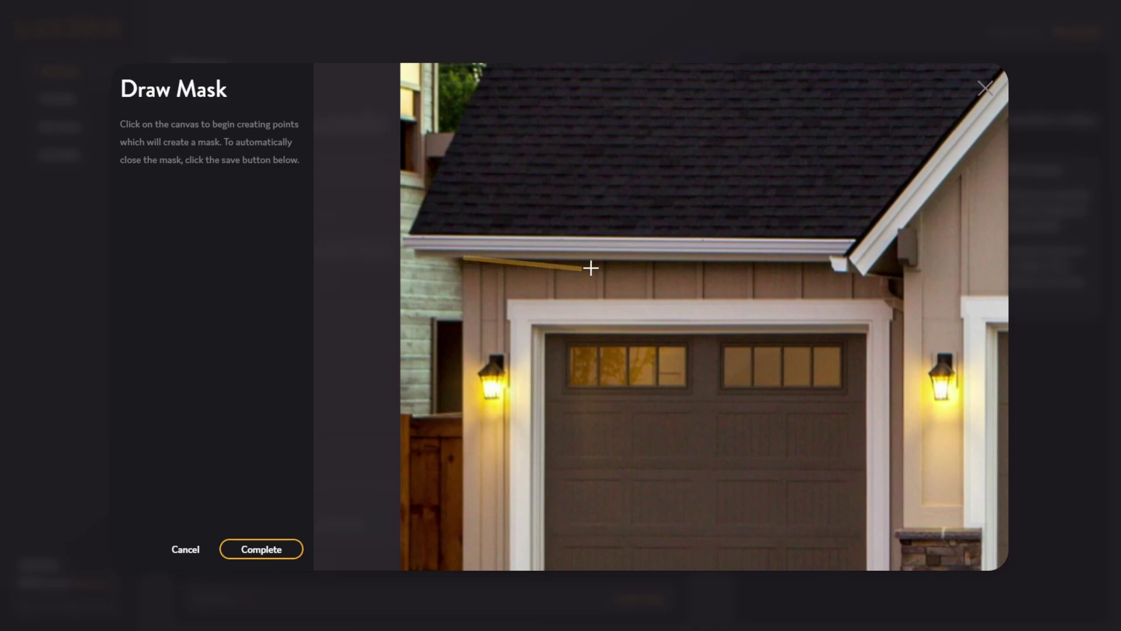
pyautogui.click(828, 259)
pyautogui.click(838, 273)
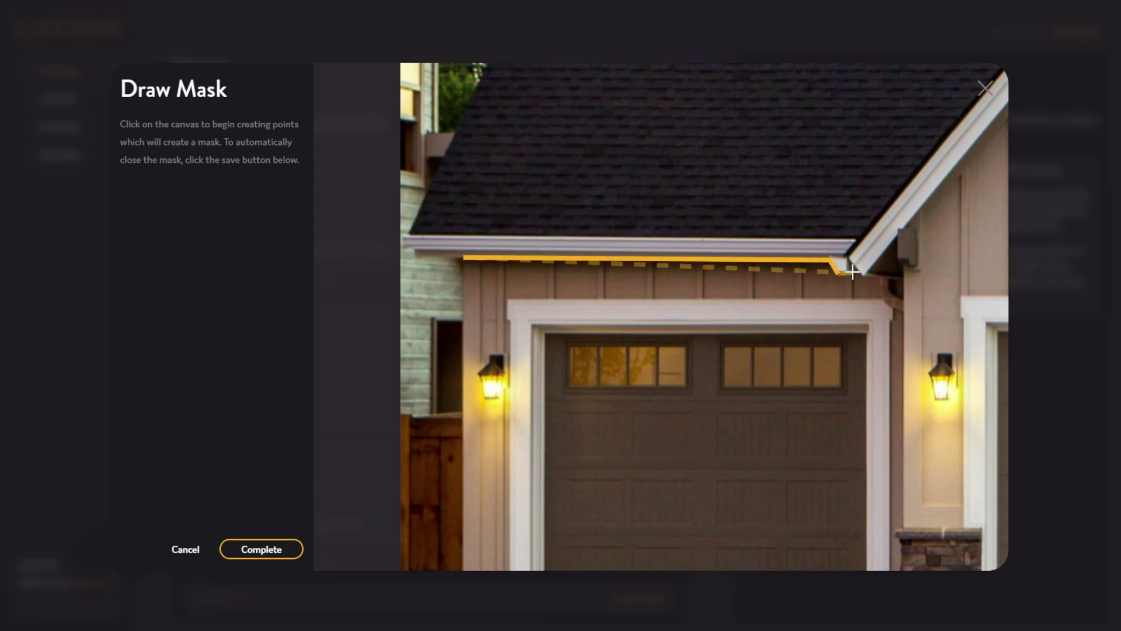
pyautogui.scroll(5, 859, 274)
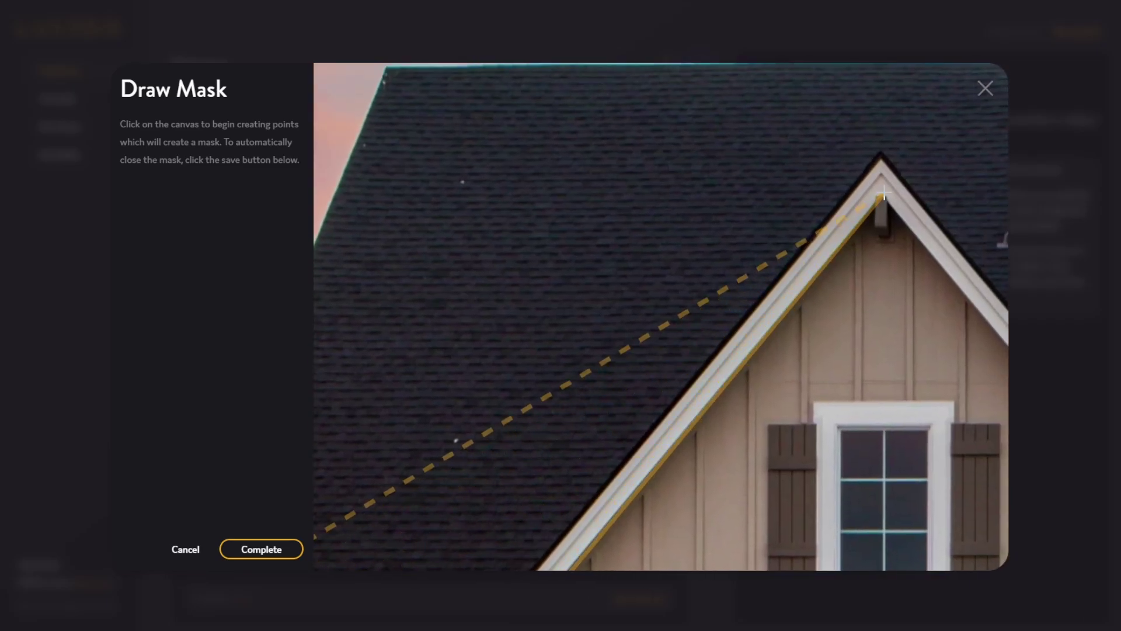
pyautogui.scroll(-5, 923, 292)
pyautogui.scroll(-10, 924, 292)
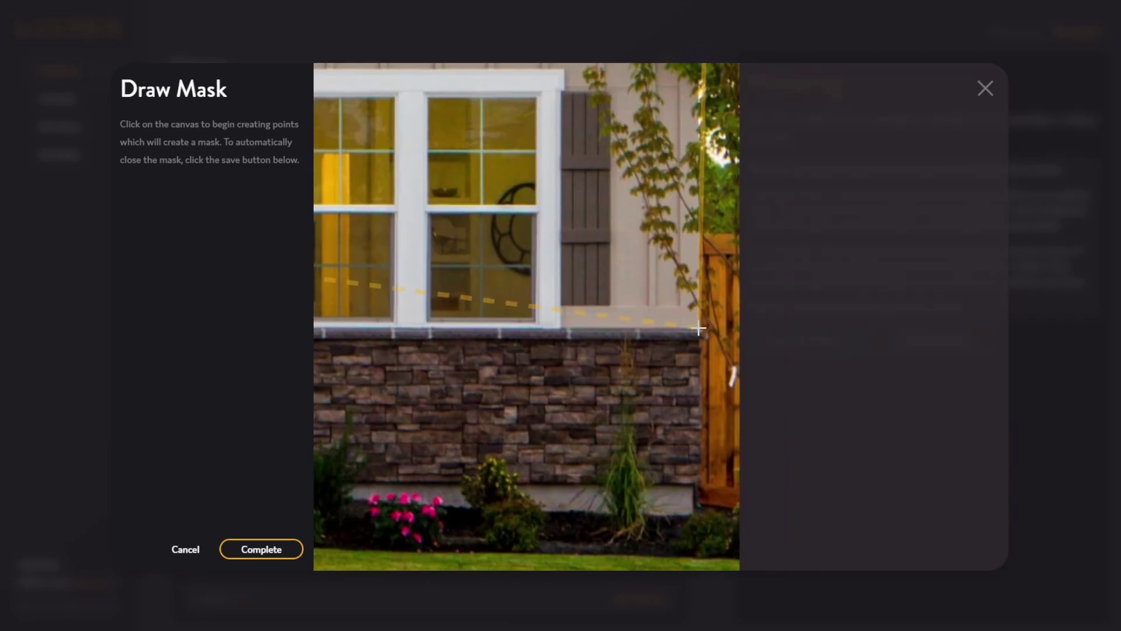
pyautogui.click(883, 313)
# - Trace corners along the stonework, pillar, garage and far left edge, then complete the mask
pyautogui.hscroll(-15, 777, 312)
pyautogui.click(764, 250)
pyautogui.click(764, 388)
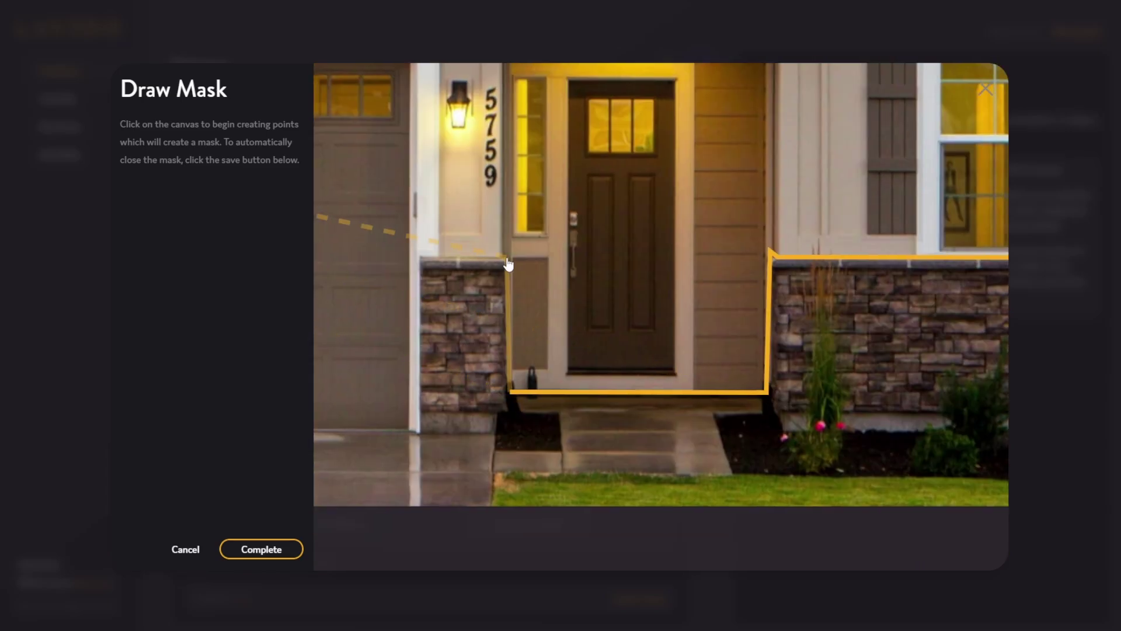
pyautogui.click(476, 488)
pyautogui.click(476, 315)
pyautogui.click(392, 320)
pyautogui.hscroll(-4, 401, 314)
pyautogui.click(538, 449)
pyautogui.hscroll(-10, 538, 450)
pyautogui.click(491, 471)
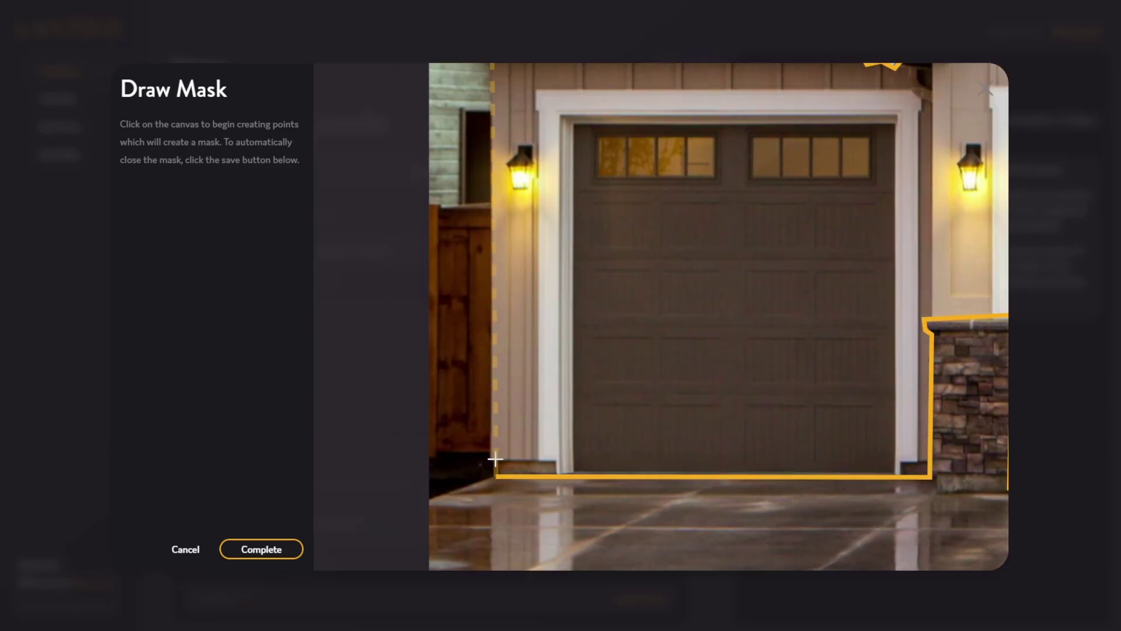
pyautogui.scroll(2, 492, 471)
pyautogui.click(317, 493)
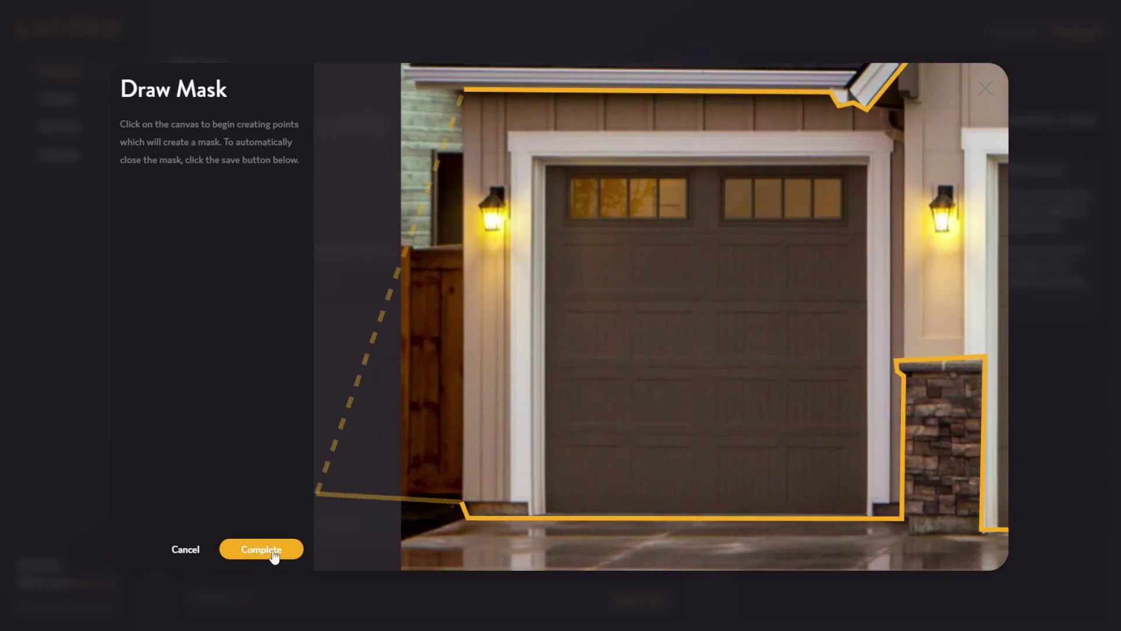
pyautogui.click(261, 549)
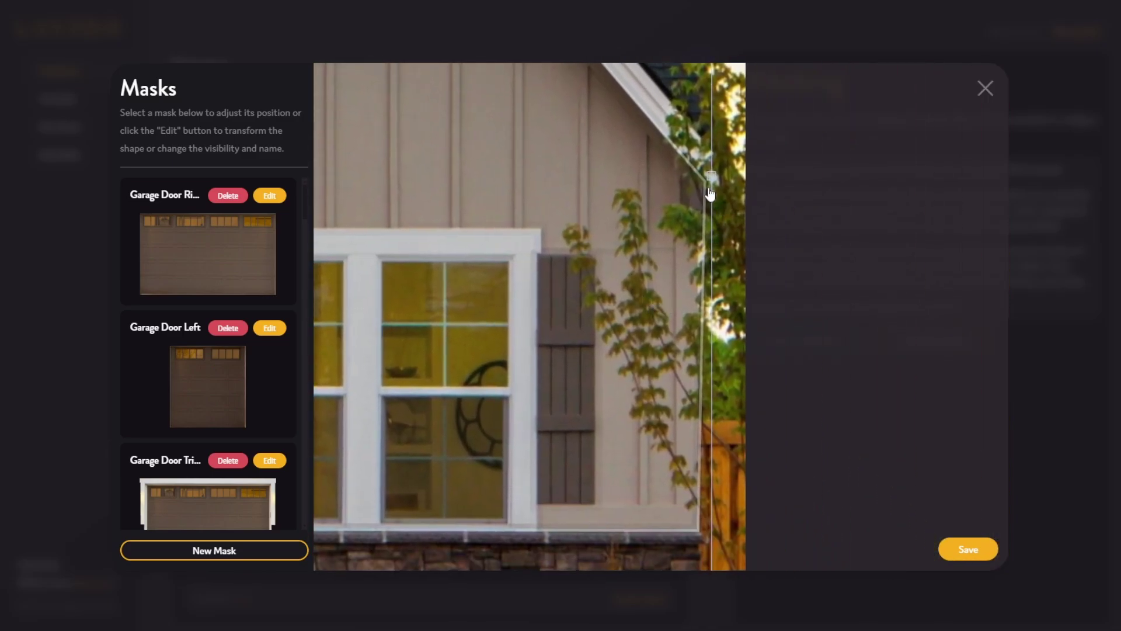
# - Snap the Facade mask's top-right corner to the wall edge and realign its three stone-pillar points
pyautogui.scroll(-5, 198, 417)
pyautogui.scroll(-5, 199, 417)
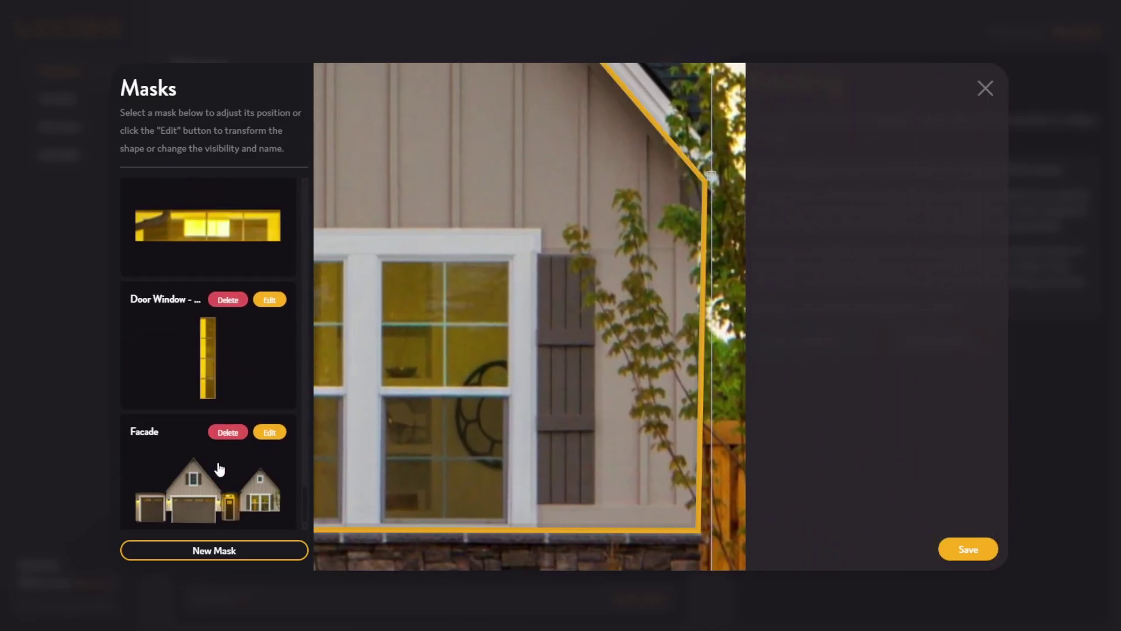
pyautogui.click(269, 421)
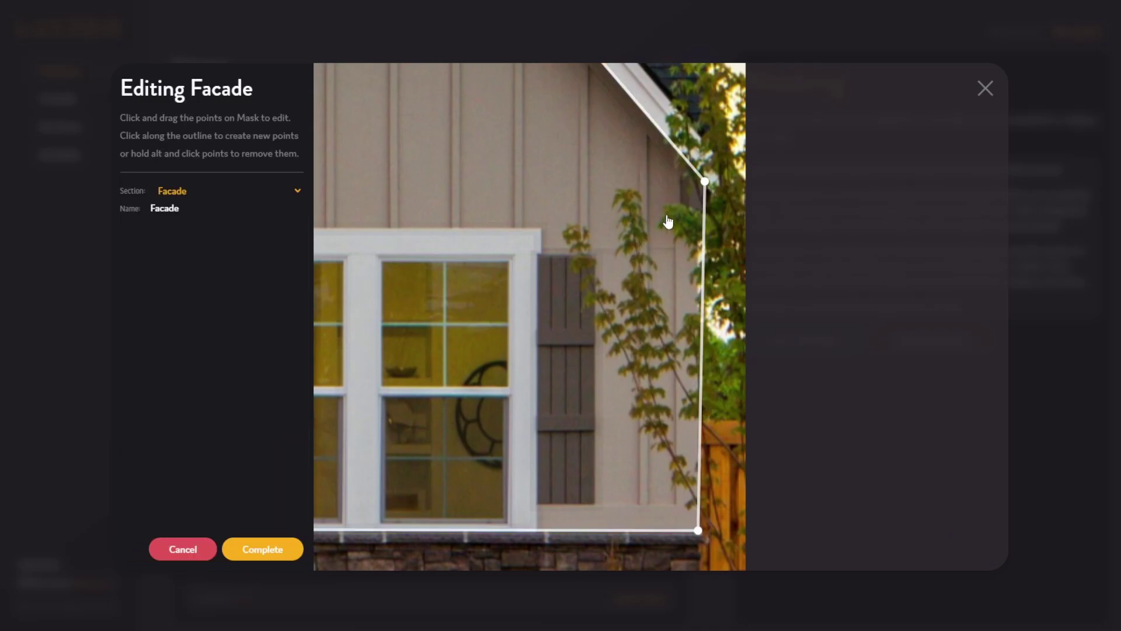
pyautogui.moveTo(705, 183); pyautogui.dragTo(700, 178)
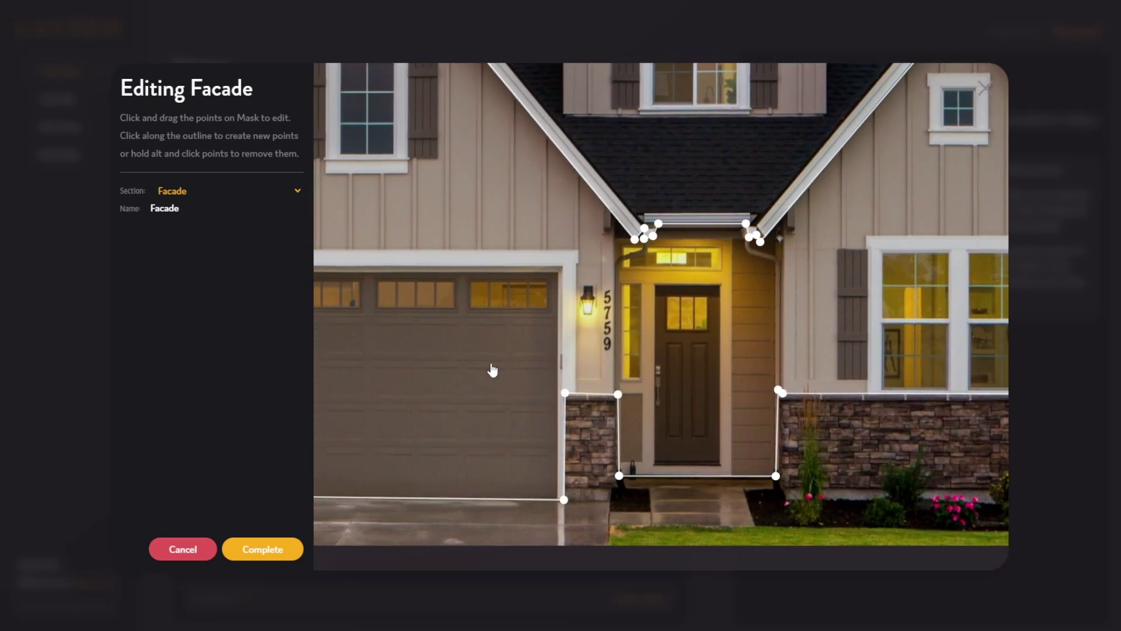
pyautogui.scroll(3, 493, 370)
pyautogui.moveTo(634, 366); pyautogui.dragTo(631, 366)
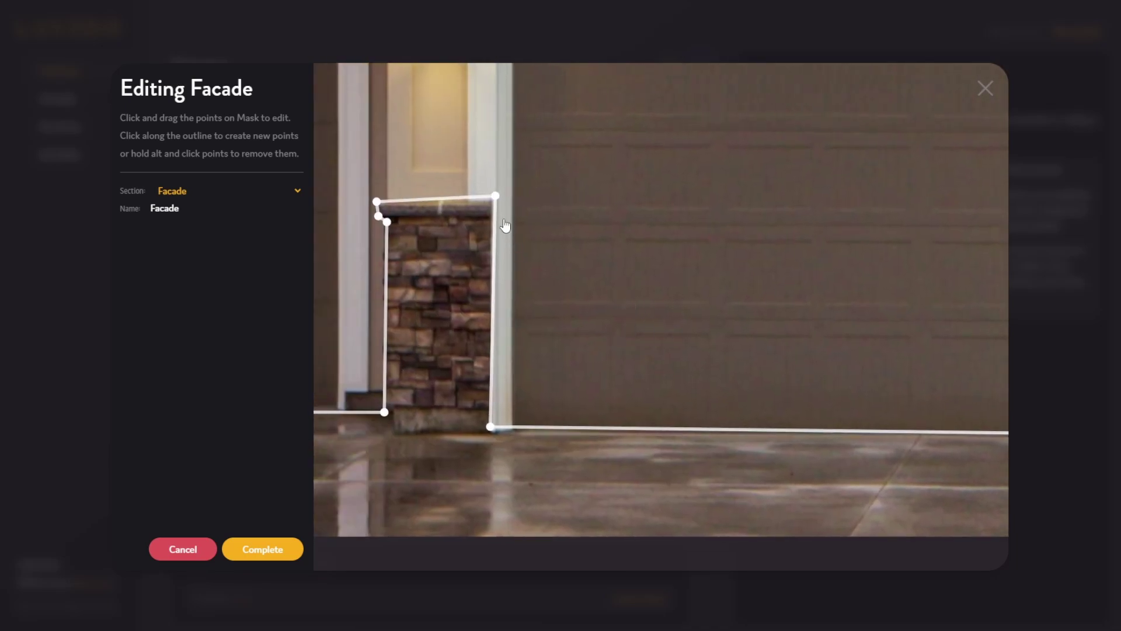
pyautogui.moveTo(496, 196); pyautogui.dragTo(495, 200)
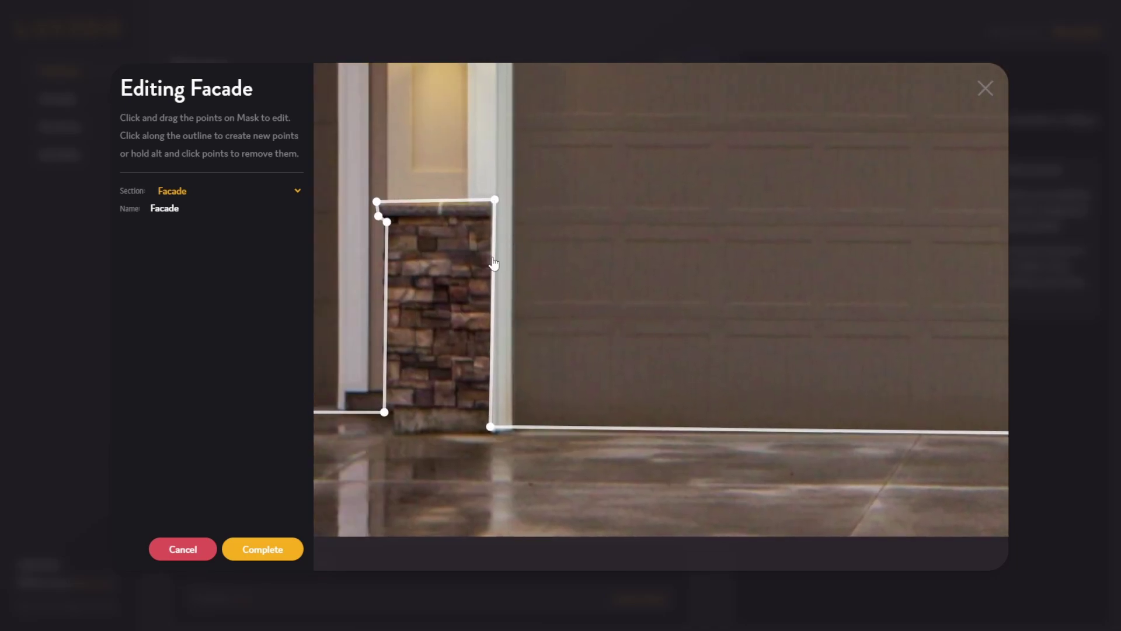
pyautogui.moveTo(485, 432); pyautogui.dragTo(492, 431)
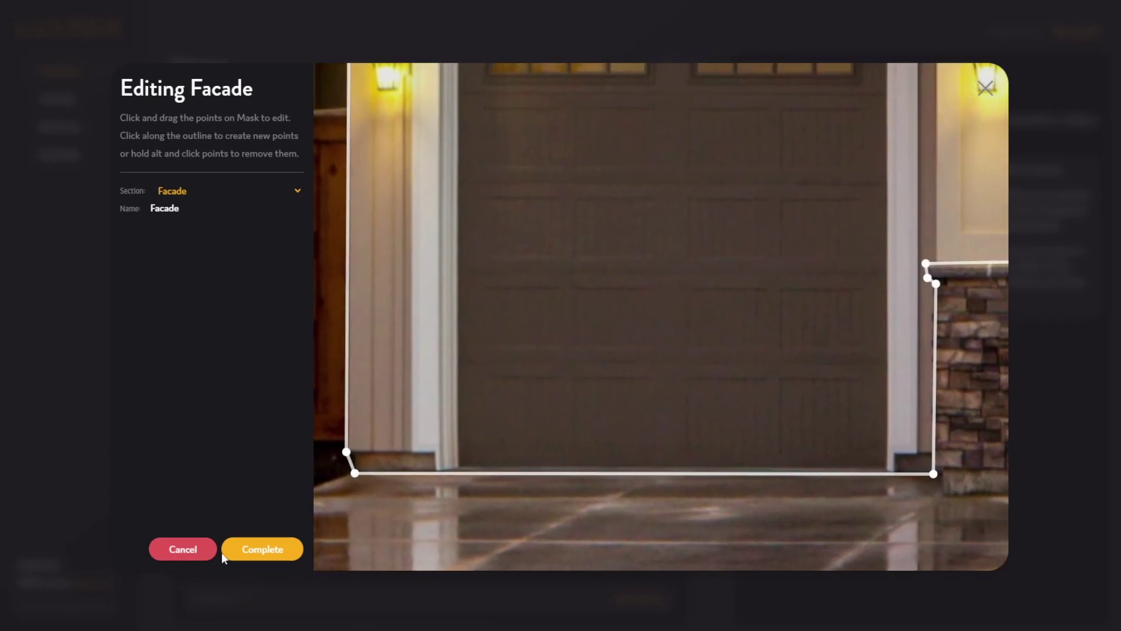
pyautogui.click(261, 552)
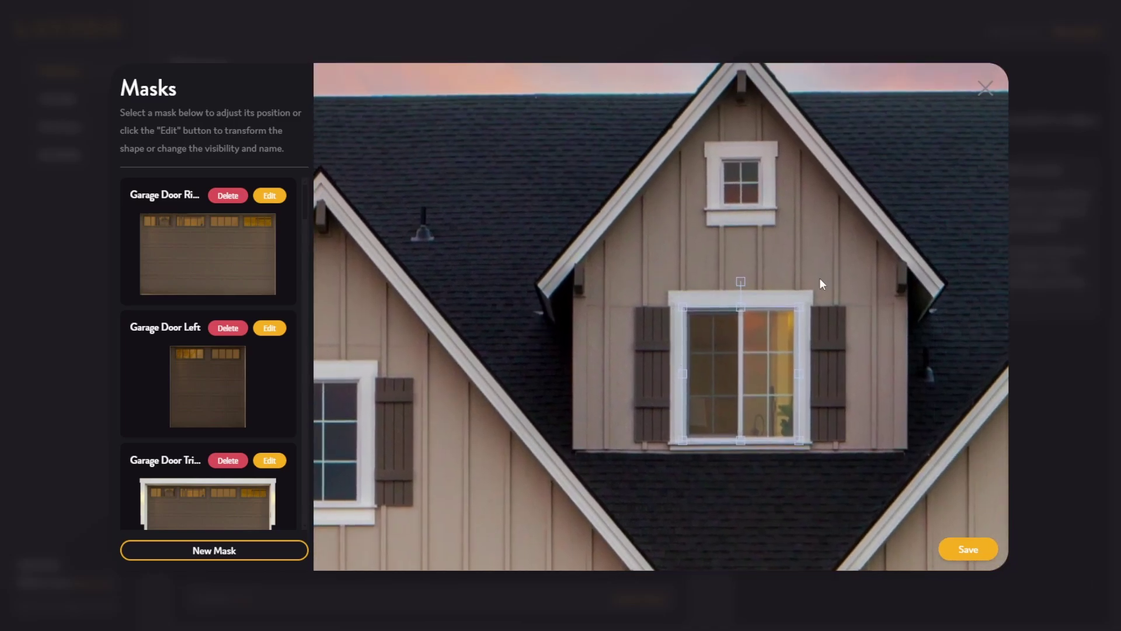
# - Create a Facade-section mask named Facade Top, outlining the upper dormer gable with five points
pyautogui.scroll(-10, 216, 485)
pyautogui.click(231, 552)
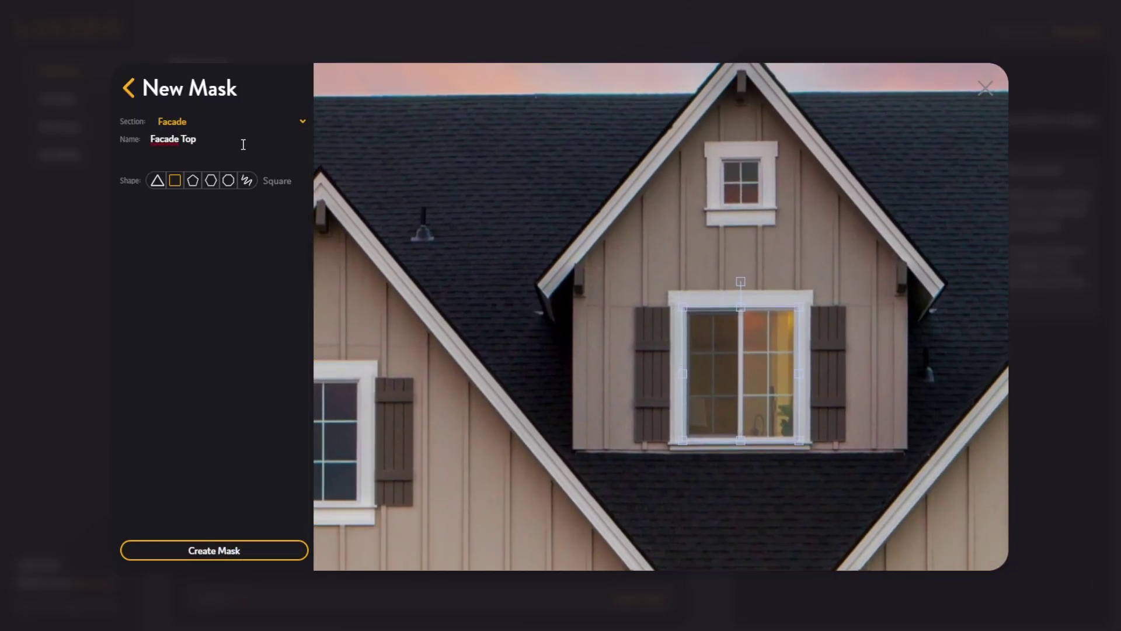
pyautogui.click(275, 182)
pyautogui.click(572, 448)
pyautogui.click(578, 273)
pyautogui.click(737, 73)
pyautogui.click(928, 292)
pyautogui.click(906, 450)
pyautogui.click(571, 448)
pyautogui.click(261, 549)
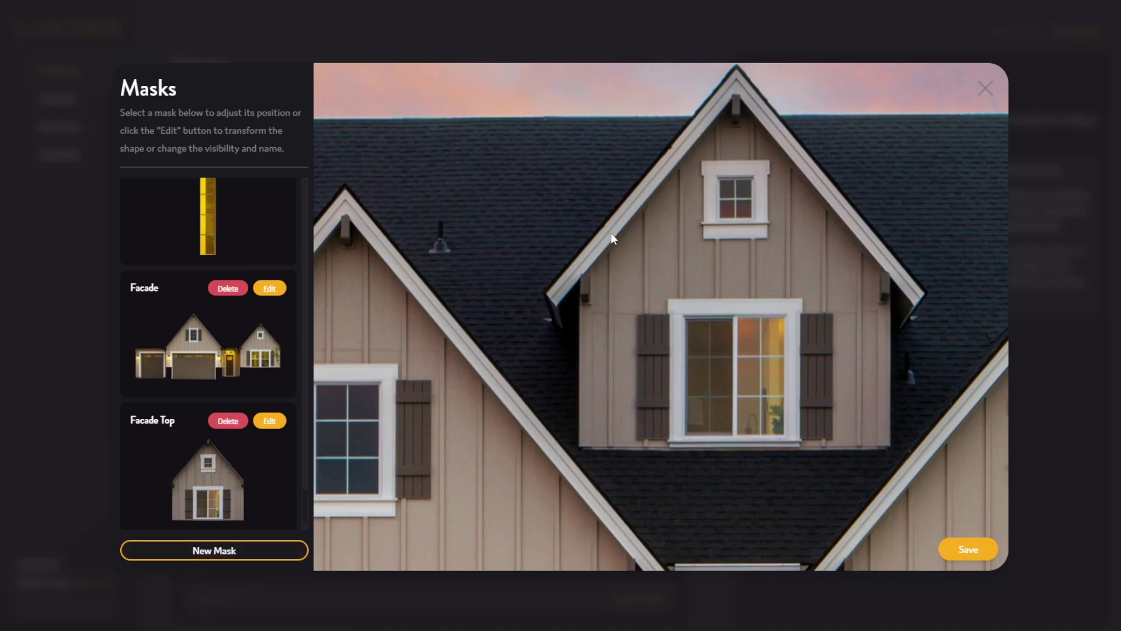
pyautogui.scroll(-5, 876, 291)
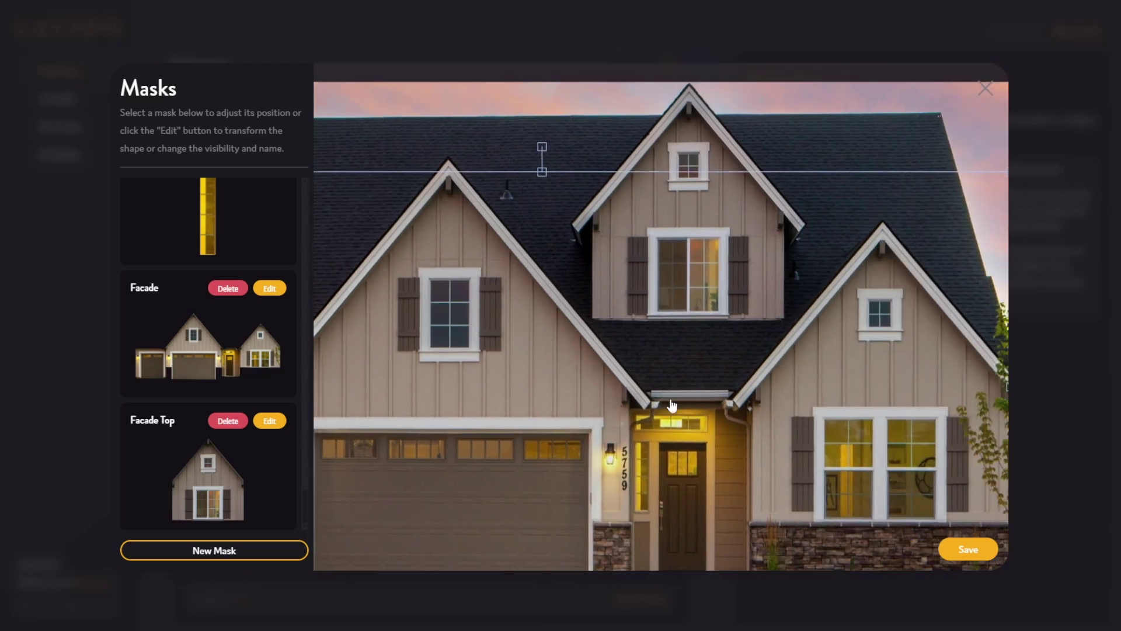
# - Start a new mask in the Trim section and name it 'Facade Trim - Top'
pyautogui.click(248, 550)
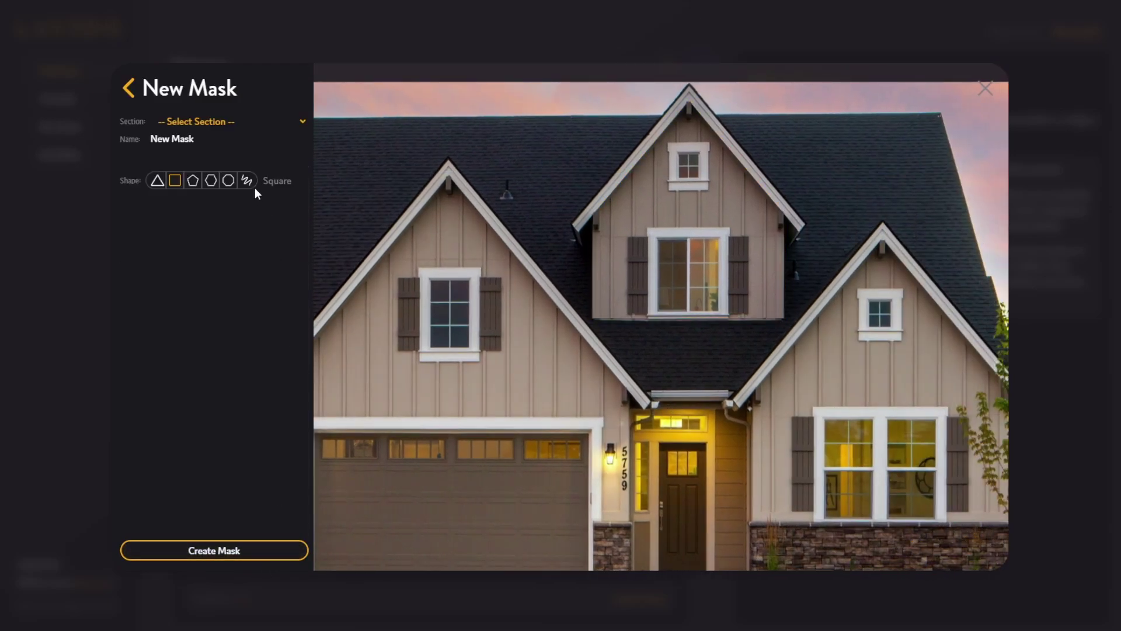
pyautogui.click(237, 124)
pyautogui.click(242, 163)
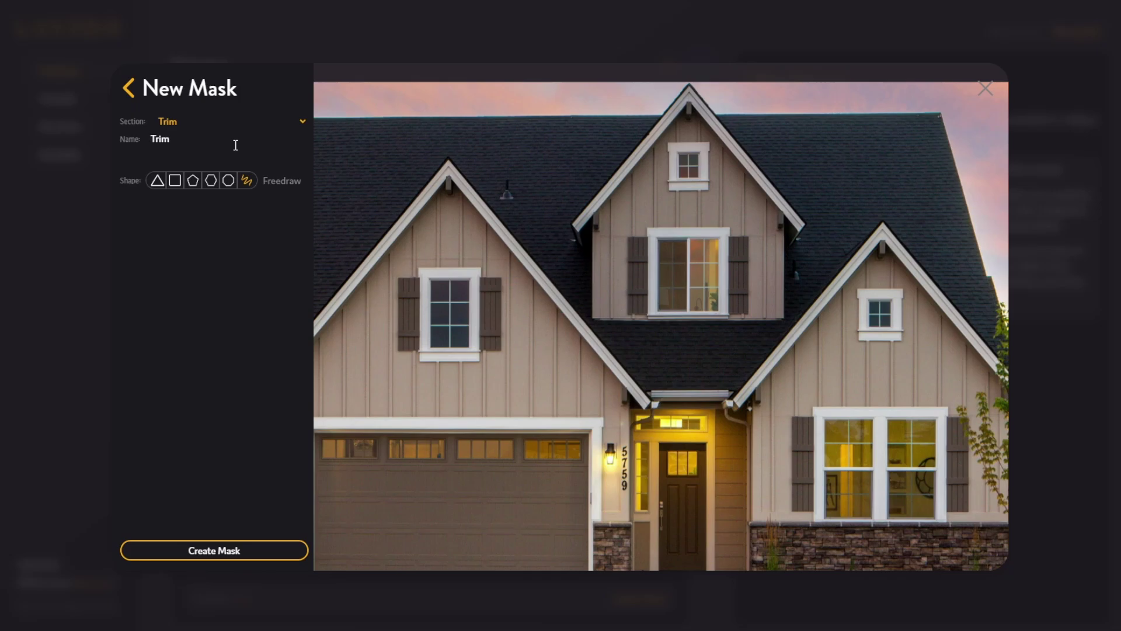
pyautogui.click(235, 145)
pyautogui.press('Home')
pyautogui.write('Facade')
pyautogui.press('End')
pyautogui.write('- Top')
# - Draw the trim mask's first points along the roof gutter to its end
pyautogui.click(272, 552)
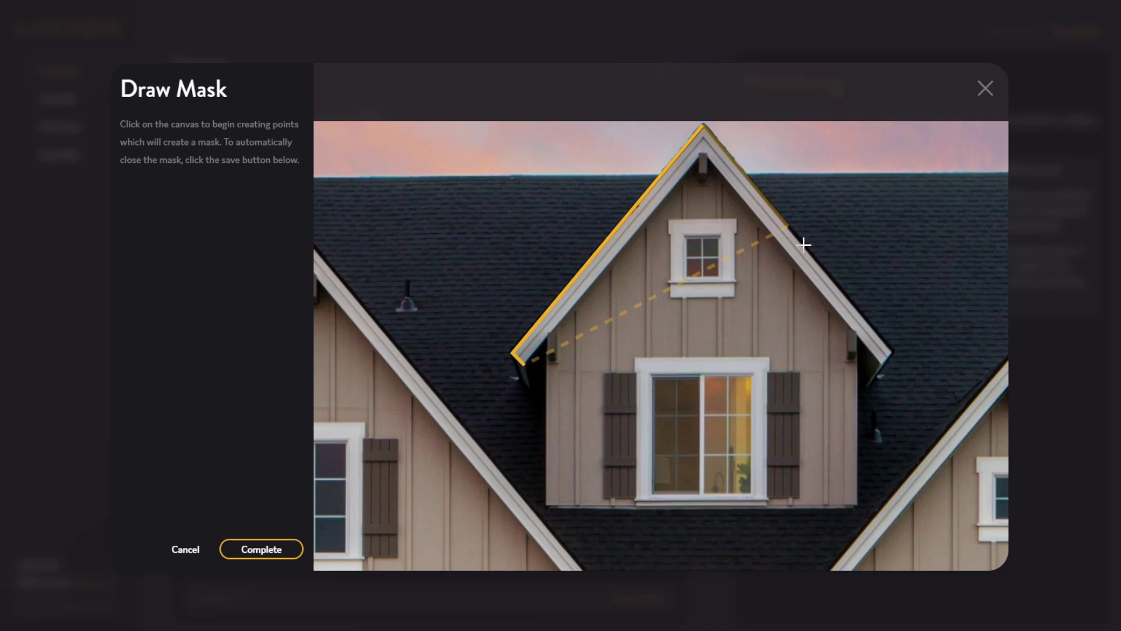
pyautogui.click(558, 358)
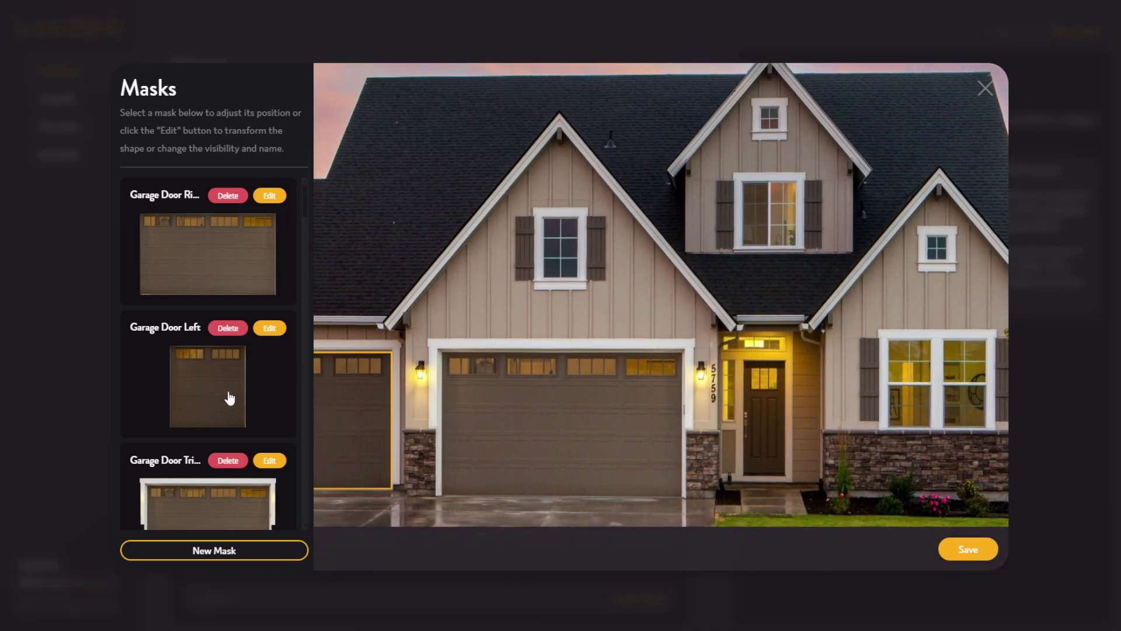
pyautogui.scroll(-5, 227, 393)
pyautogui.click(203, 550)
pyautogui.click(213, 550)
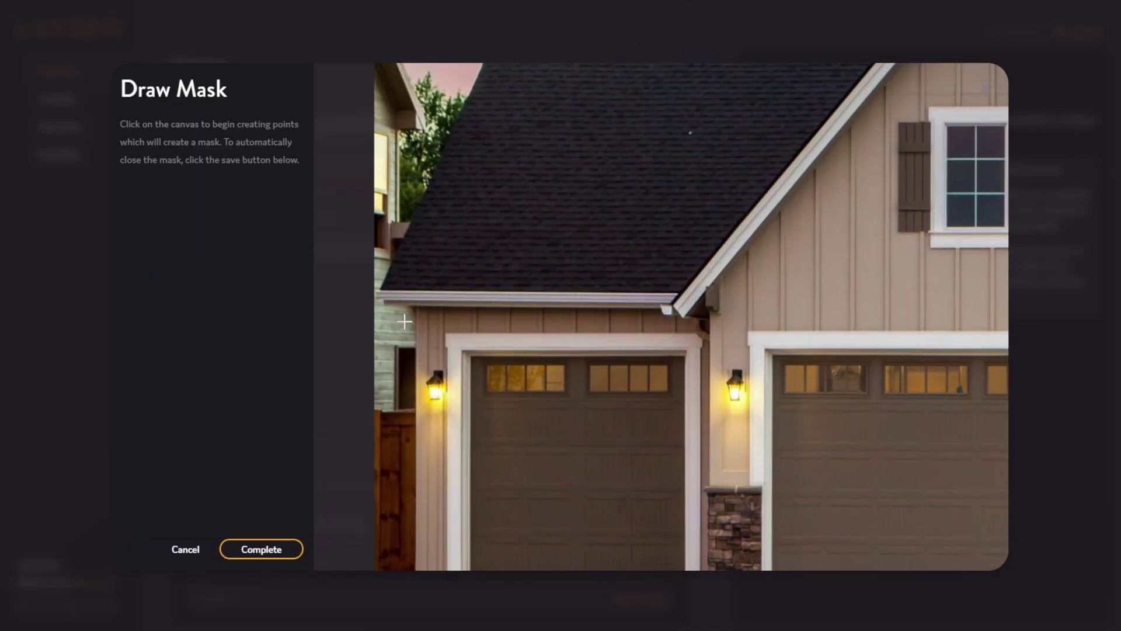
pyautogui.click(675, 303)
pyautogui.click(377, 300)
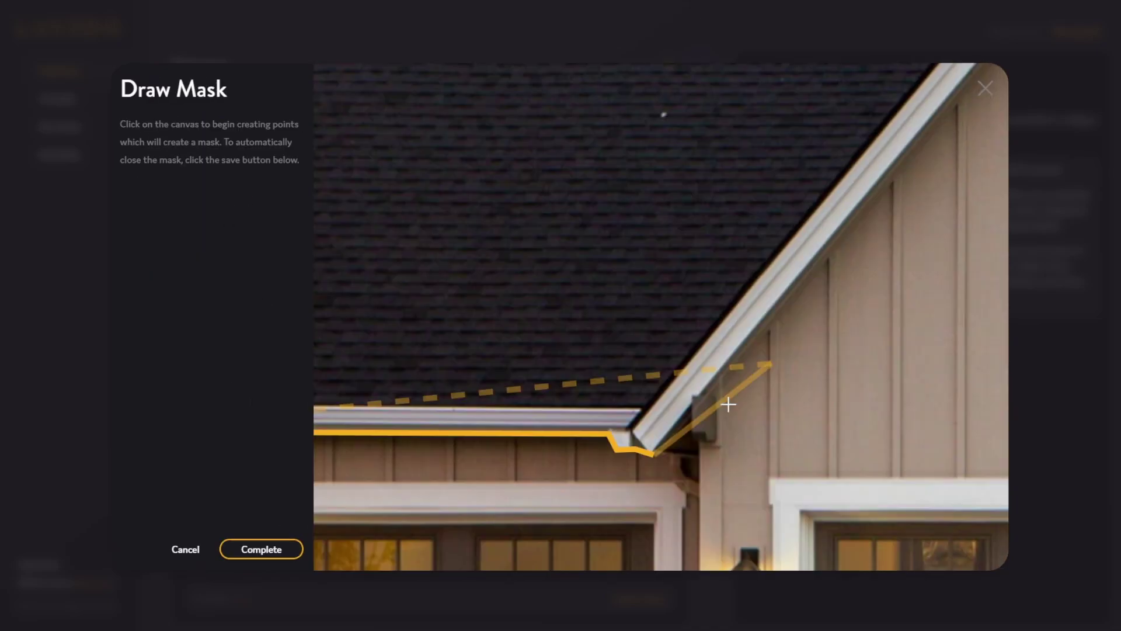
# - Extend the trim outline to the gable junction and up the right gable
pyautogui.scroll(-3, 728, 400)
pyautogui.click(778, 425)
pyautogui.scroll(3, 805, 428)
pyautogui.scroll(-3, 805, 428)
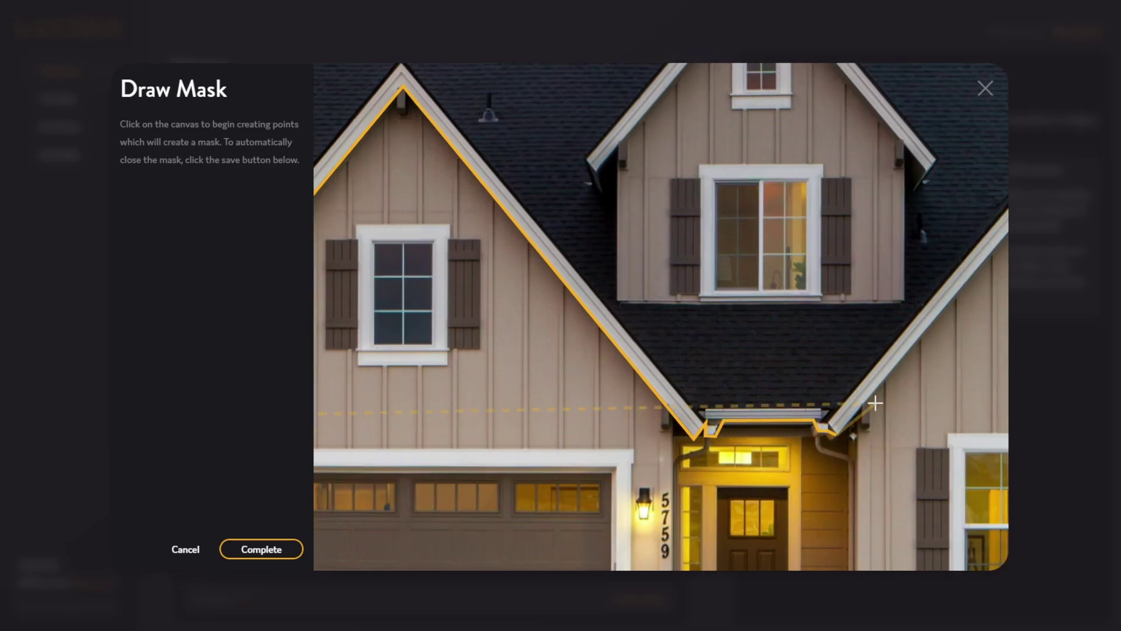
pyautogui.click(926, 275)
pyautogui.scroll(3, 655, 447)
pyautogui.scroll(-3, 655, 447)
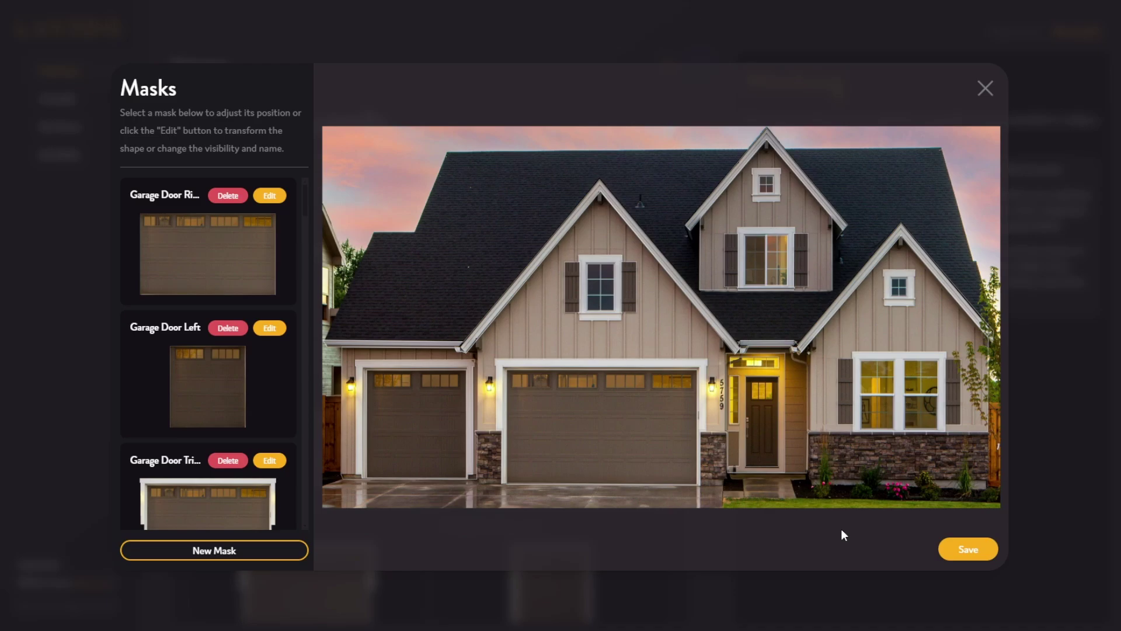
# - Save all masks for the My Luxedo projector and review the saved Masks list
pyautogui.click(984, 555)
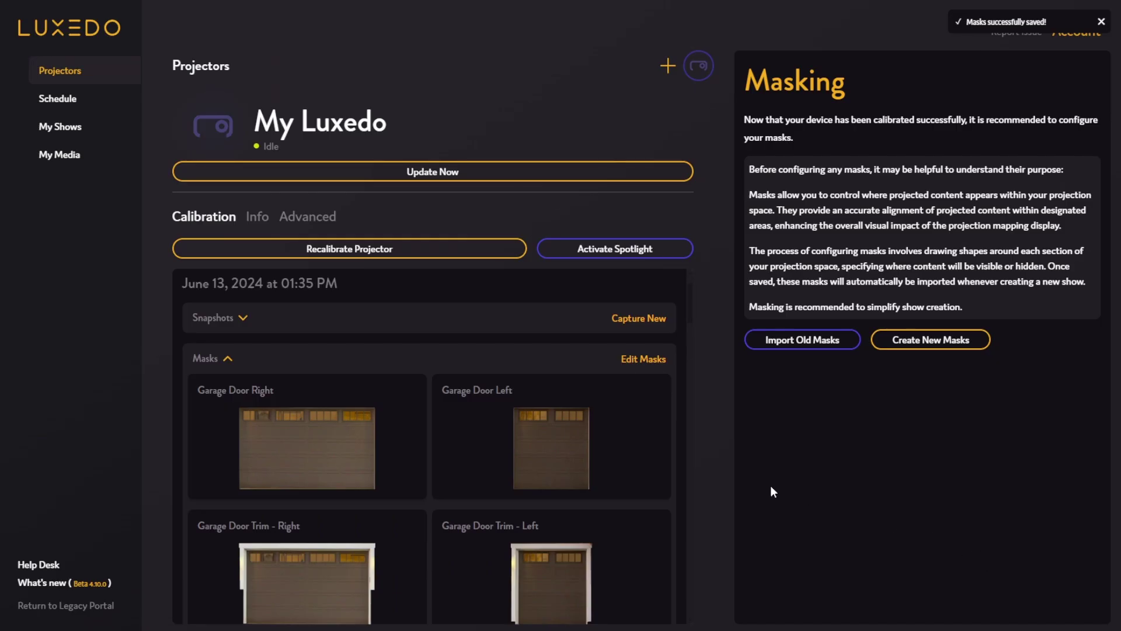
pyautogui.scroll(-4, 443, 467)
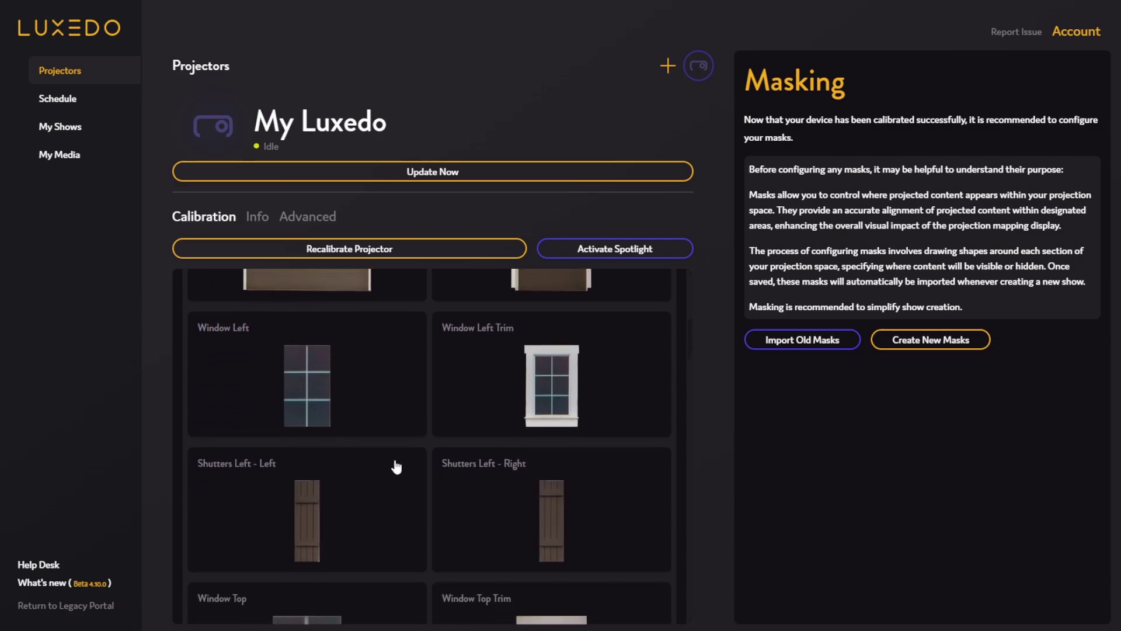
pyautogui.scroll(-8, 396, 467)
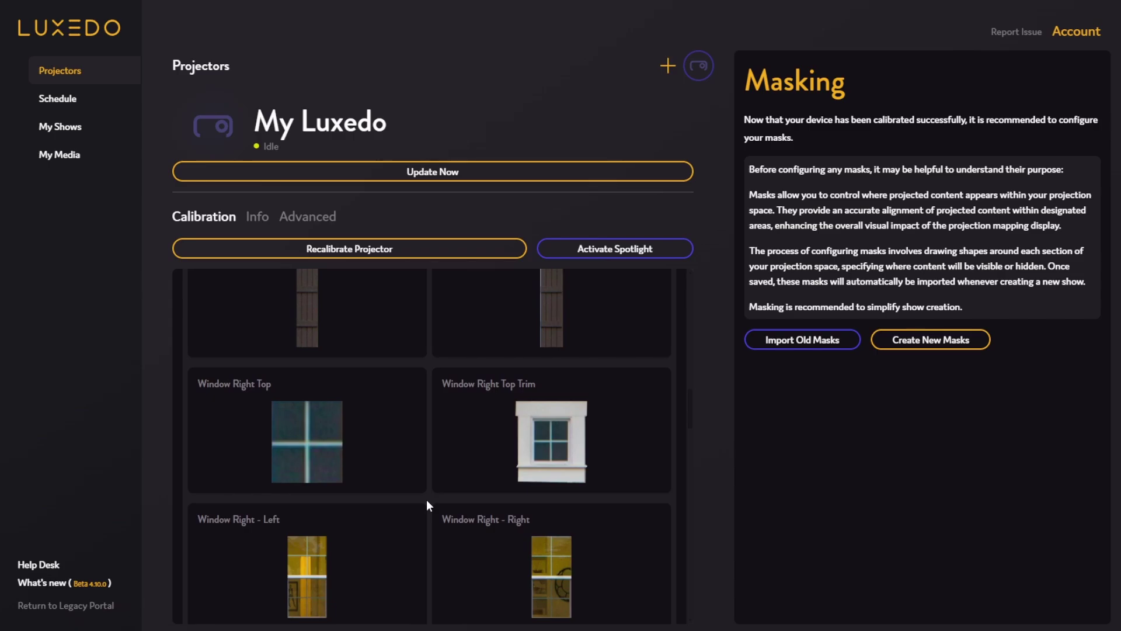
# - Create a scene titled 'Example Show' from My Shows using the 6/13/2024 house snapshot
pyautogui.click(97, 133)
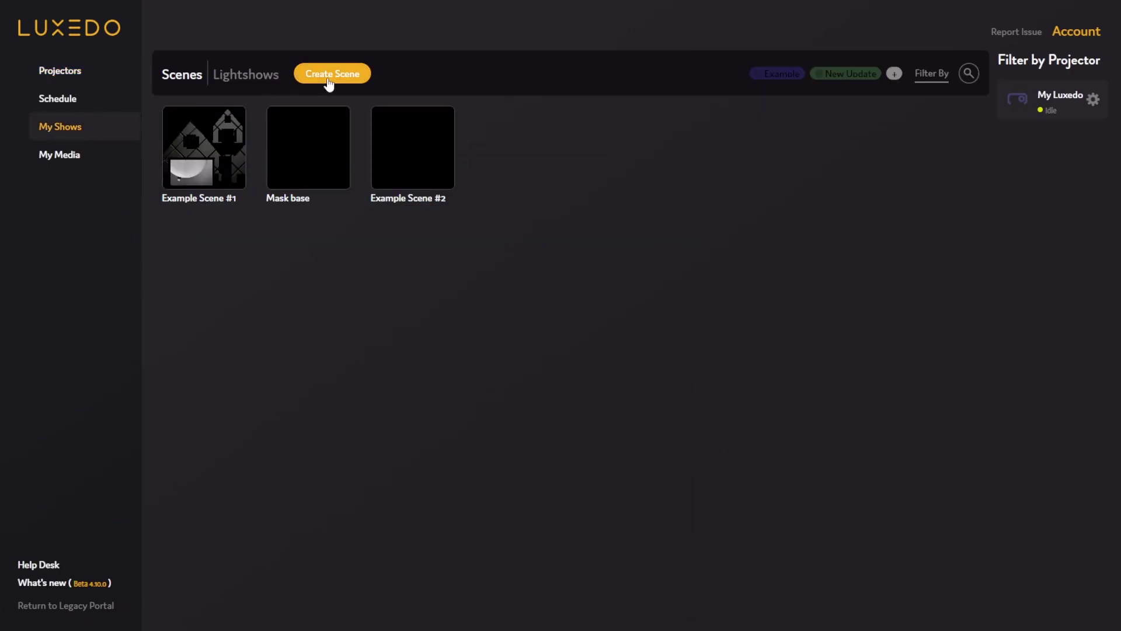
pyautogui.click(331, 75)
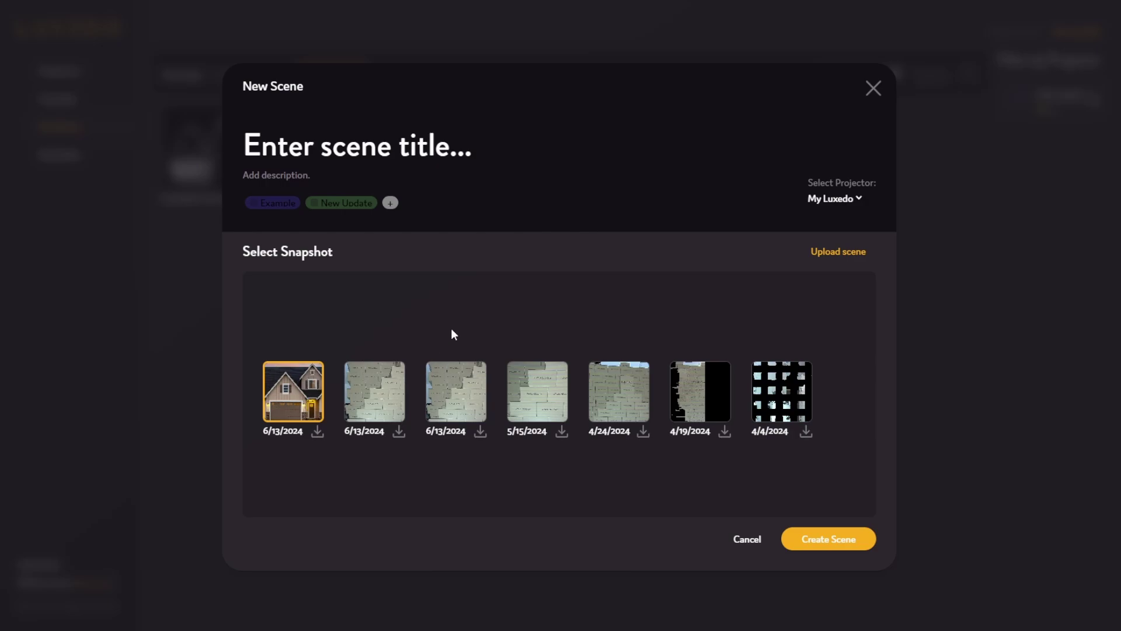
pyautogui.tripleClick(424, 156)
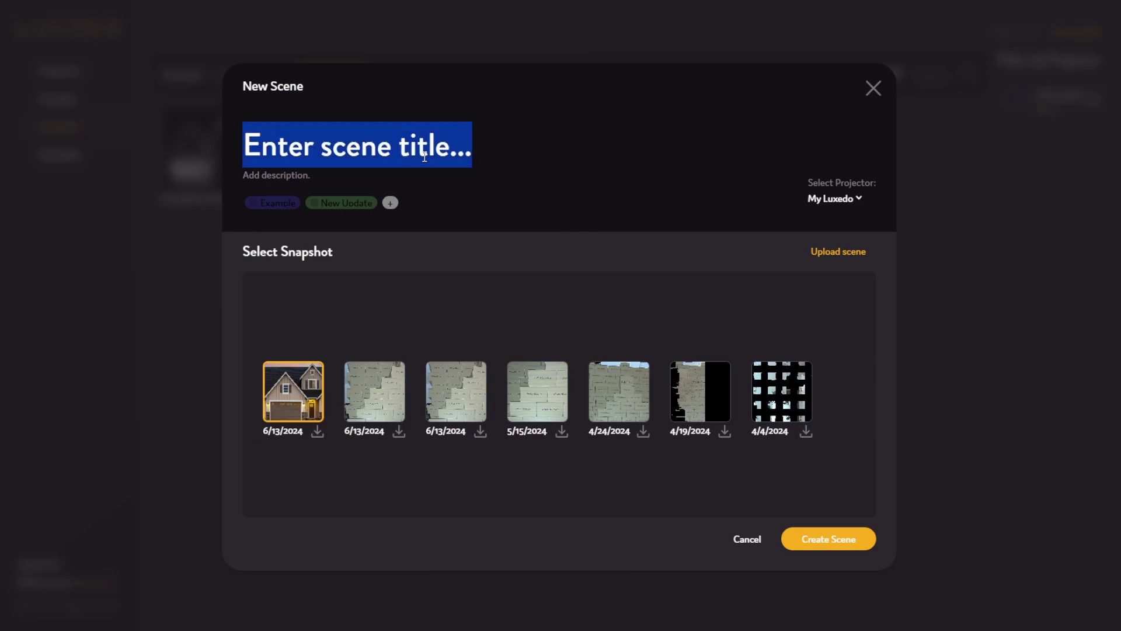
pyautogui.write('Example Show')
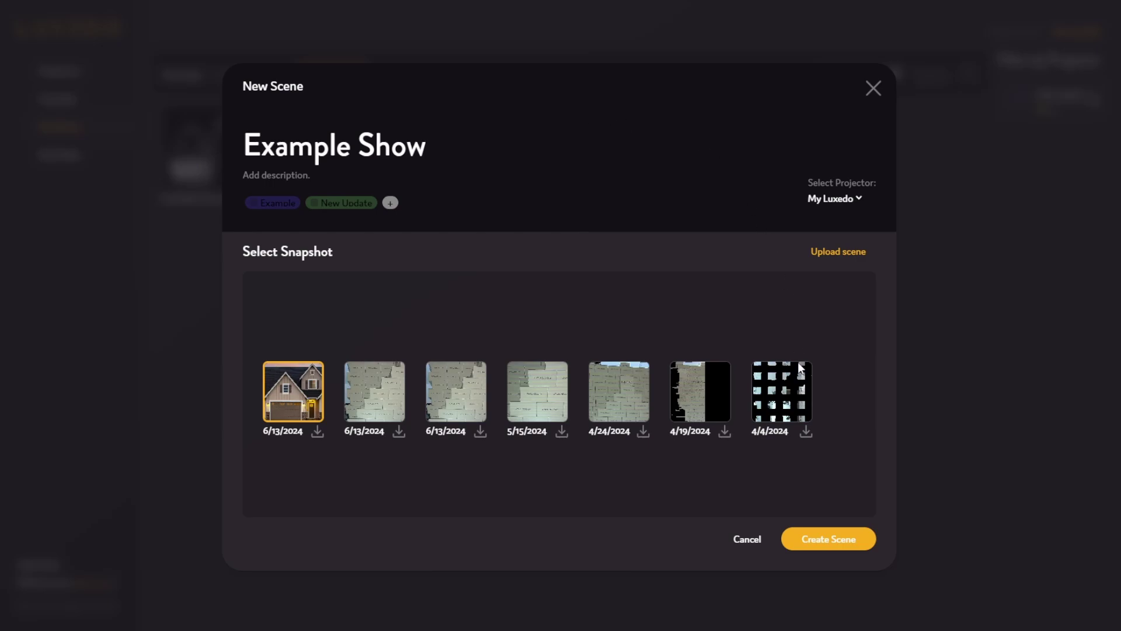
pyautogui.click(859, 540)
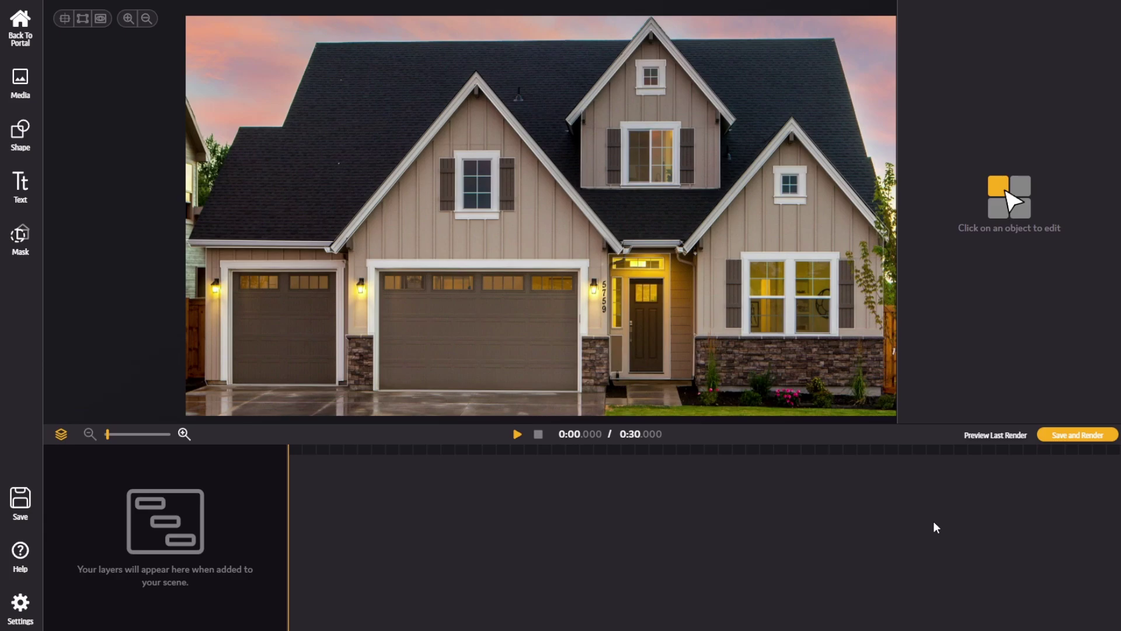
# - Show the scene's existing masks and expand the Facade Trim, Facade Trim - Top and Facade Top previews
pyautogui.click(21, 238)
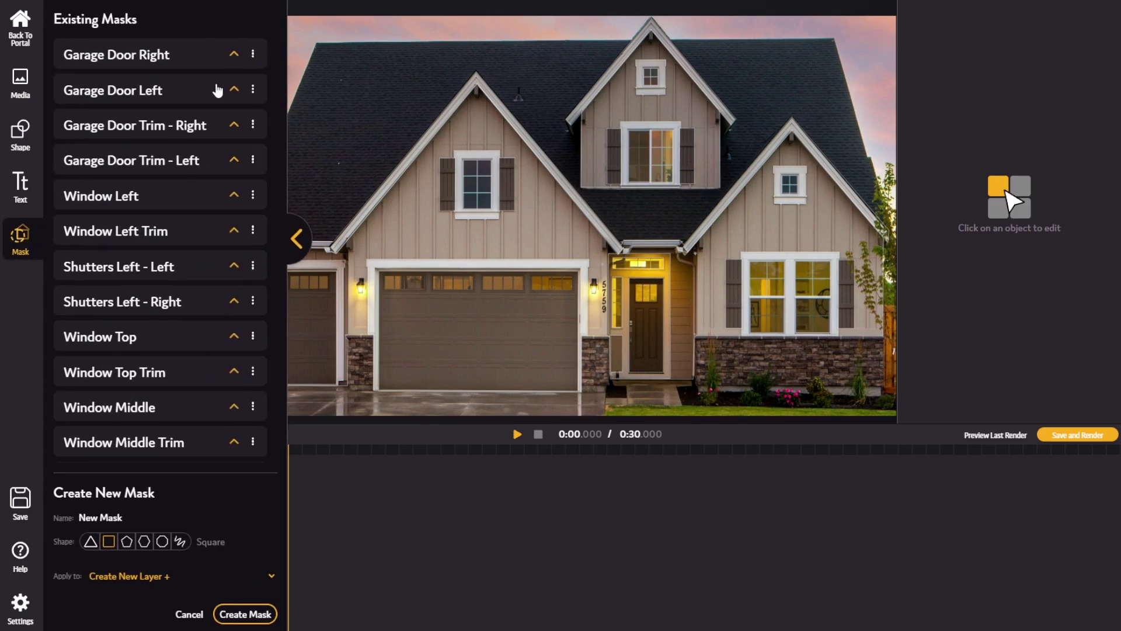
pyautogui.scroll(-10, 200, 380)
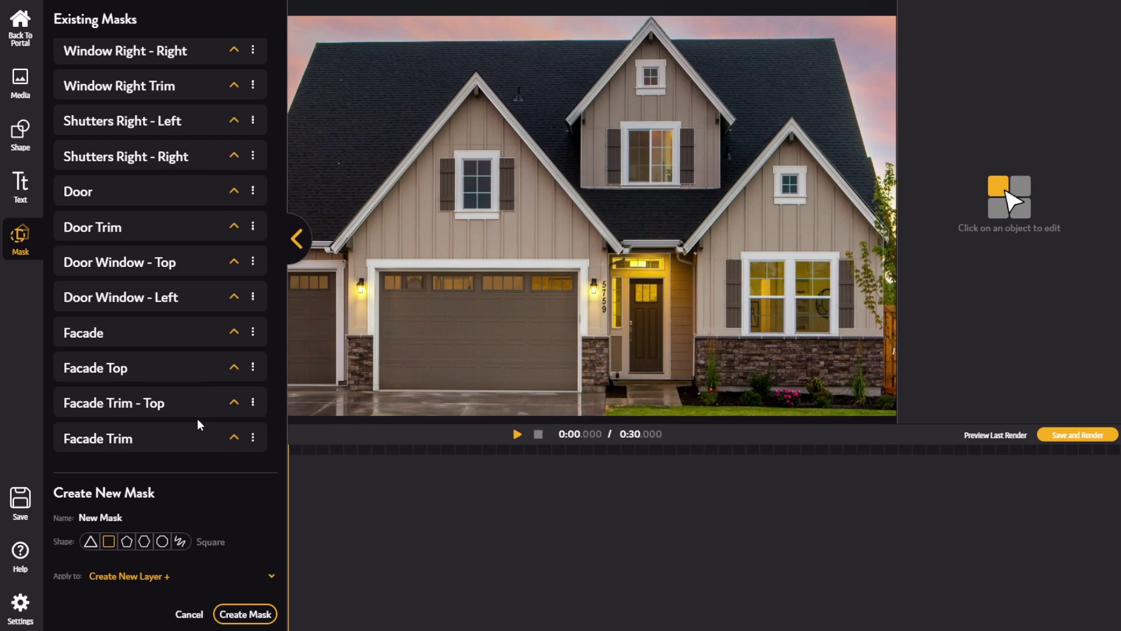
pyautogui.click(234, 442)
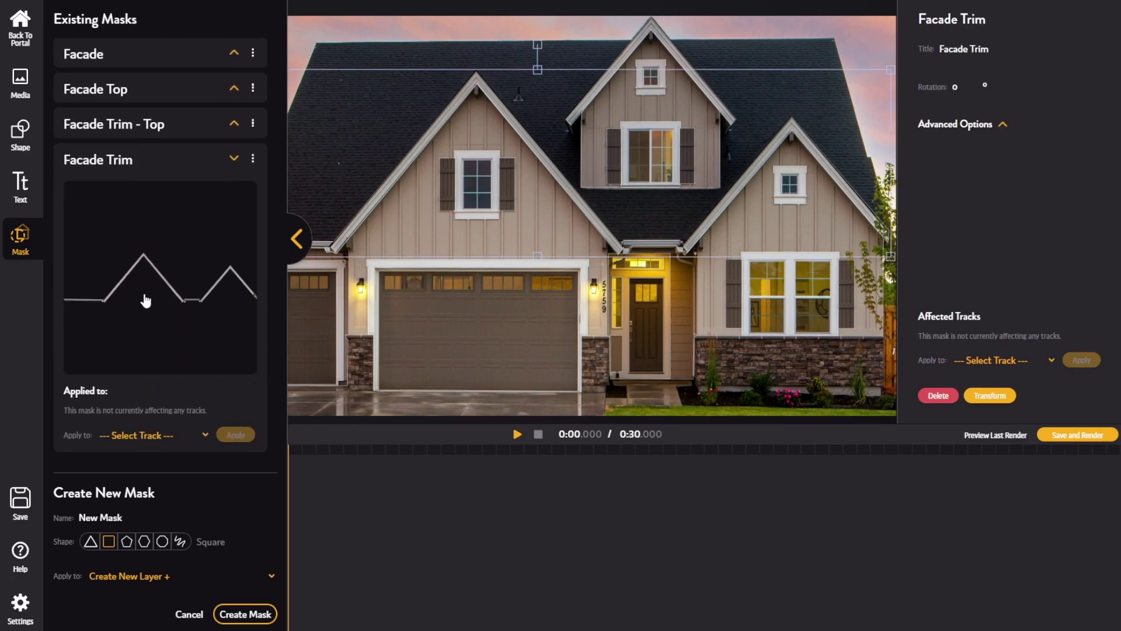
pyautogui.click(234, 123)
pyautogui.scroll(3, 216, 280)
pyautogui.click(234, 279)
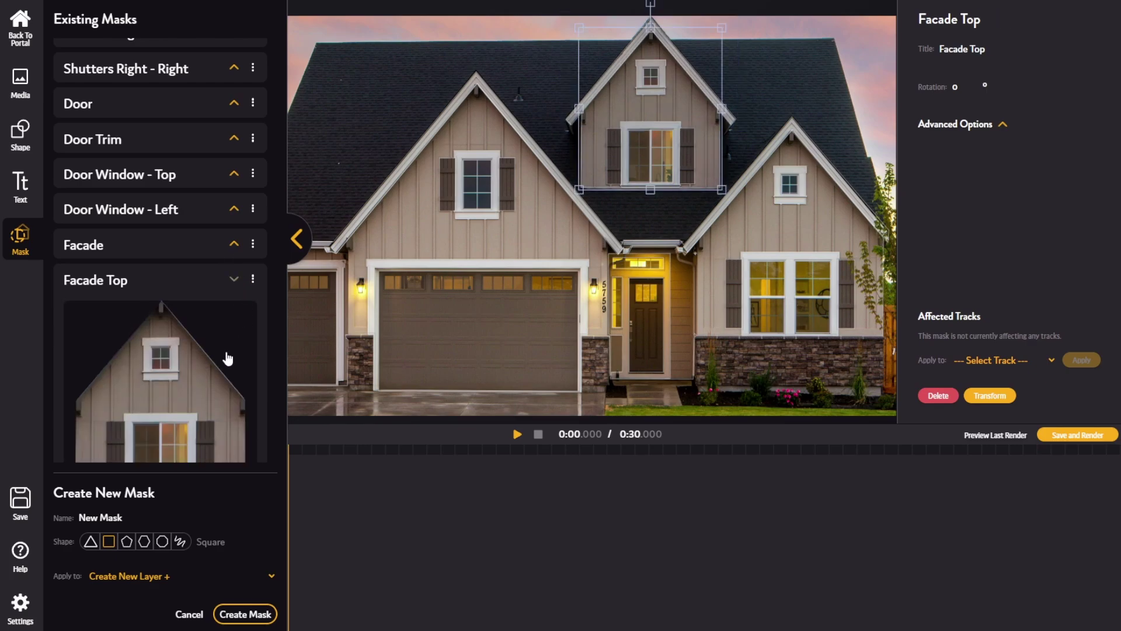
pyautogui.click(158, 296)
pyautogui.click(162, 285)
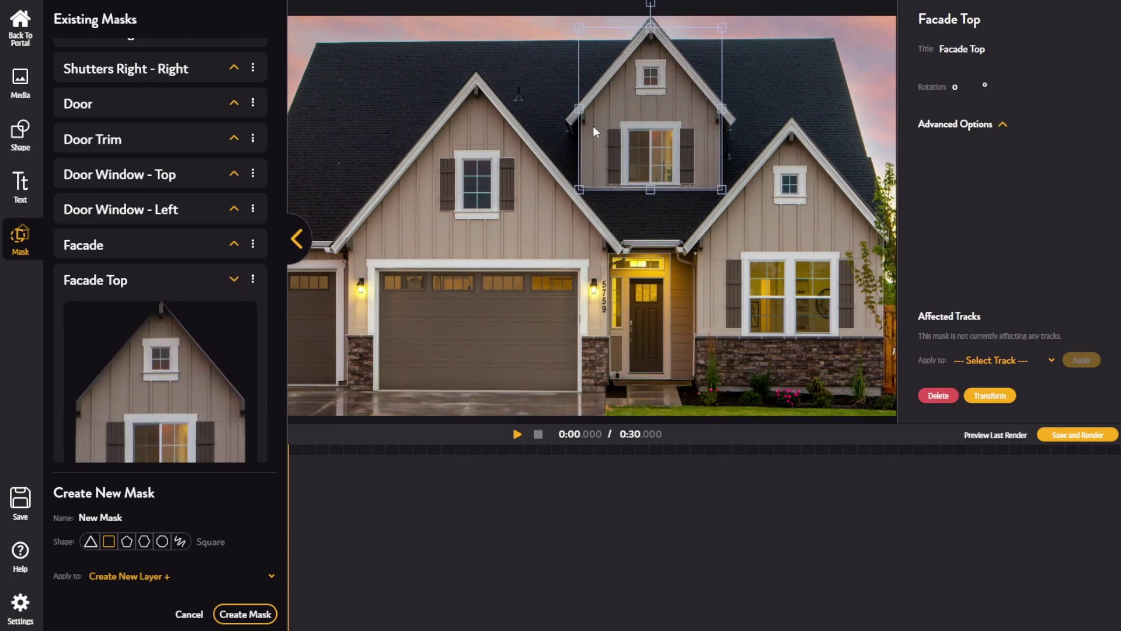
# - Check the front door mask, then review the Facade Trim - Top and Facade Trim masks
pyautogui.click(779, 100)
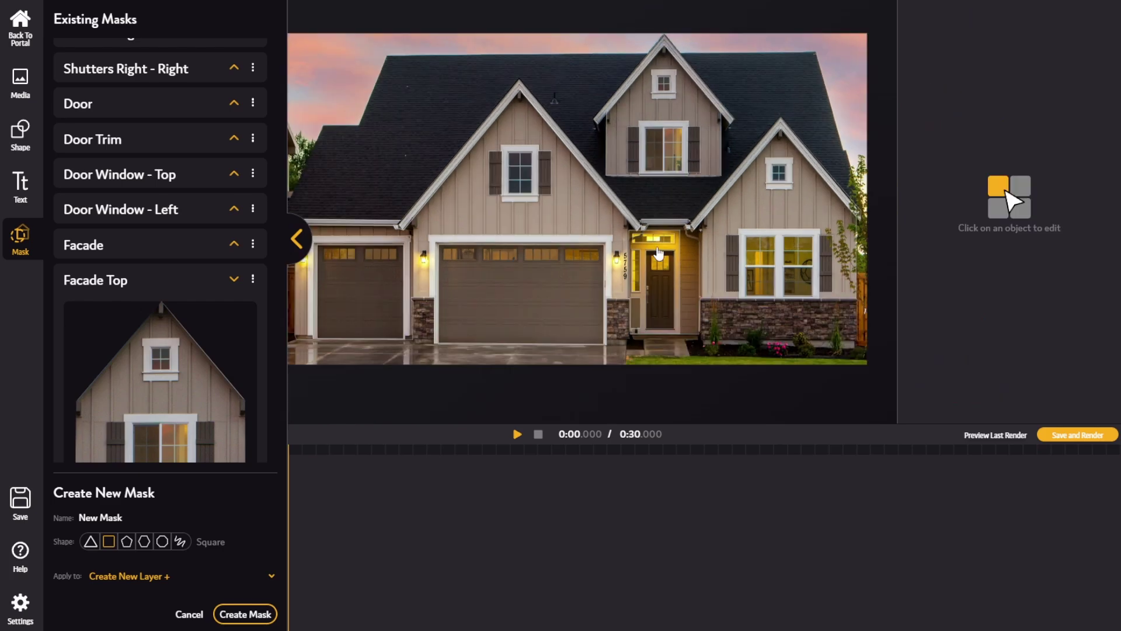
pyautogui.click(658, 253)
pyautogui.click(702, 193)
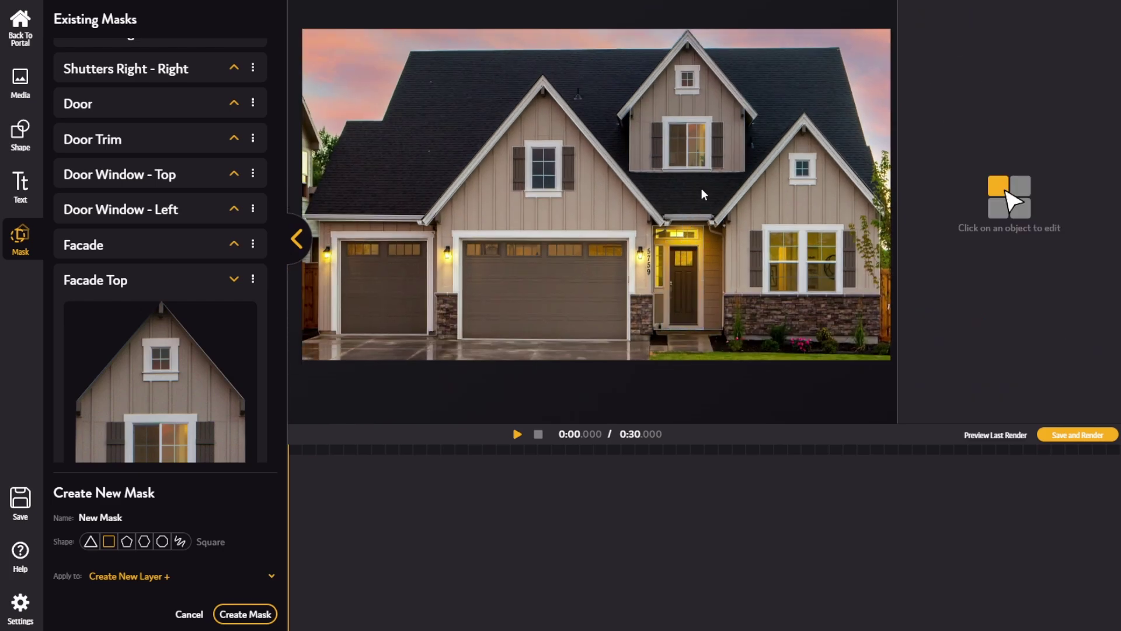
pyautogui.click(233, 280)
pyautogui.click(236, 313)
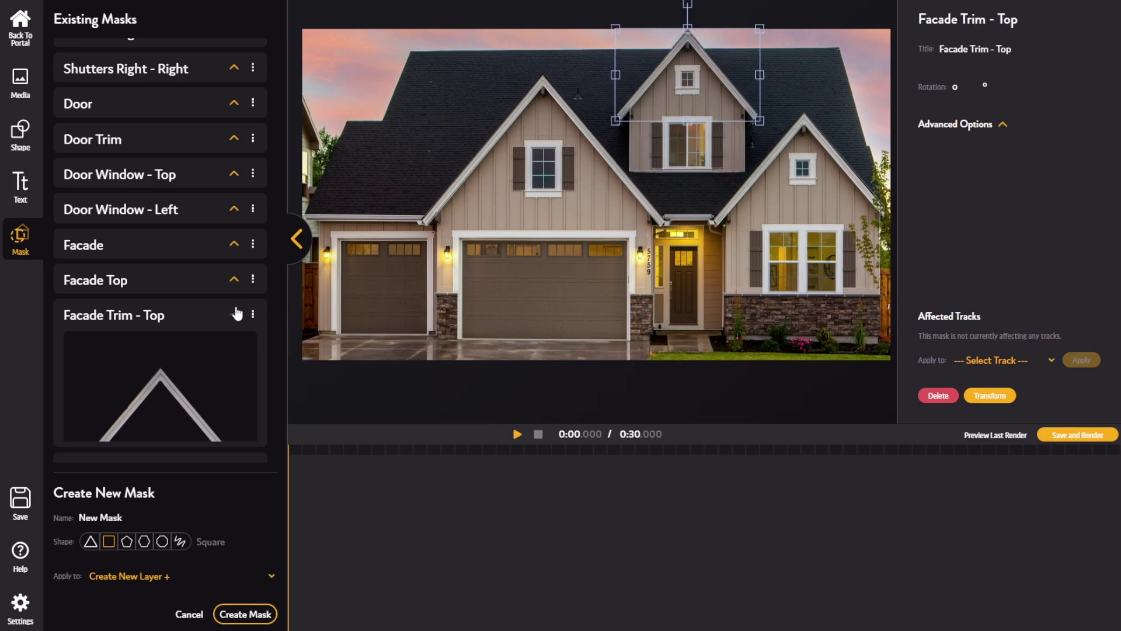
pyautogui.click(236, 314)
pyautogui.click(236, 350)
pyautogui.click(405, 332)
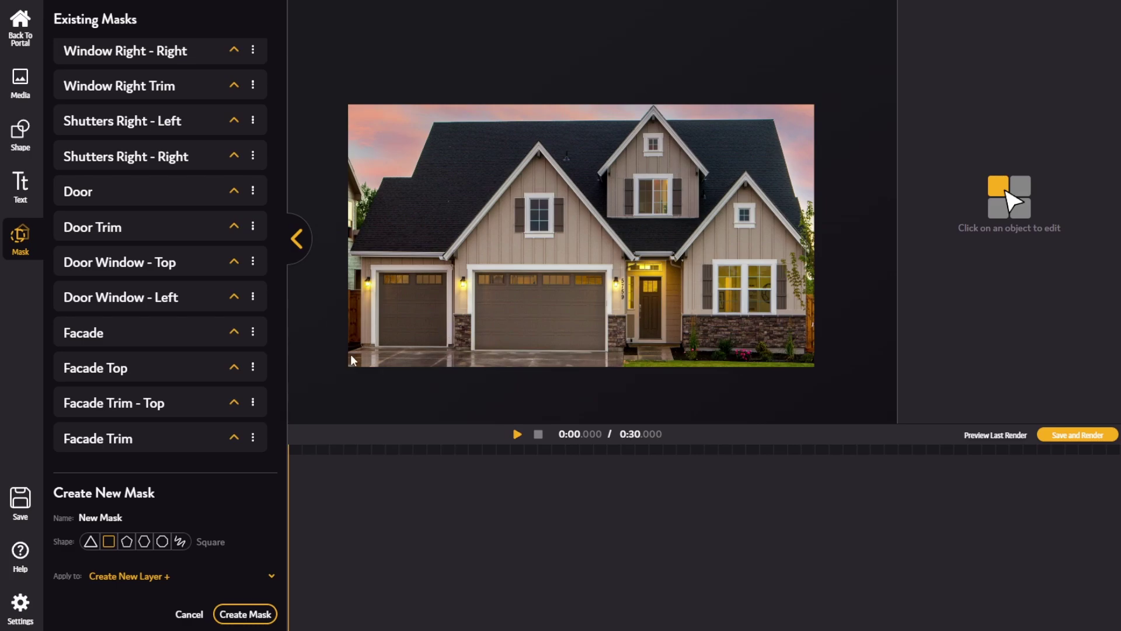
# - Apply the Facade mask with 'Create new layer +' and select the resulting Facade masked layer
pyautogui.click(234, 333)
pyautogui.scroll(-3, 233, 327)
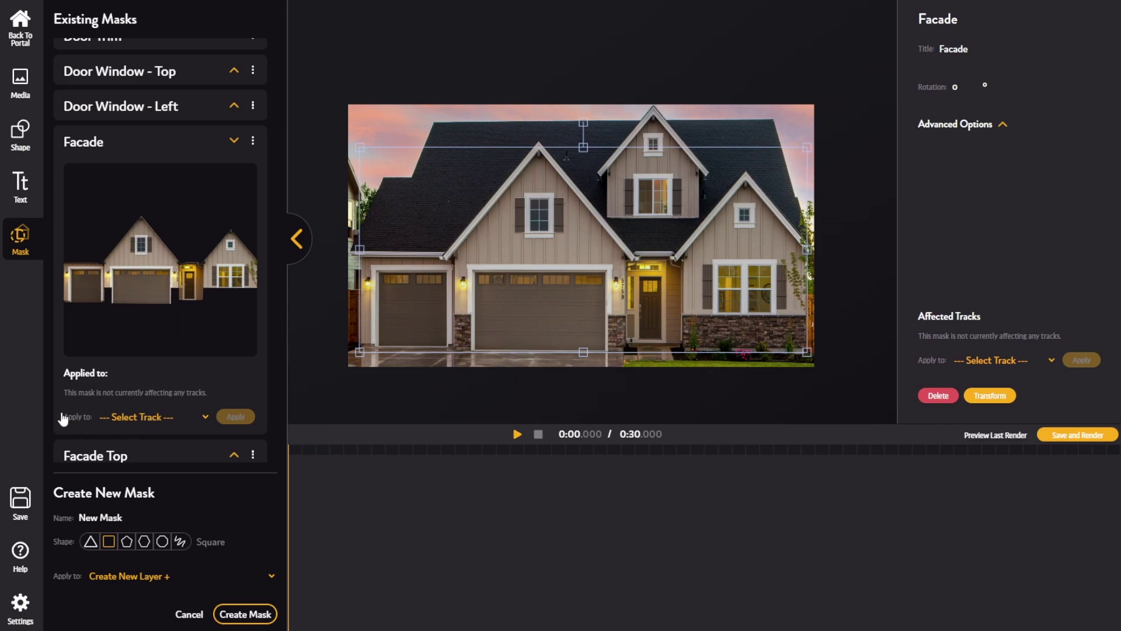
pyautogui.click(138, 418)
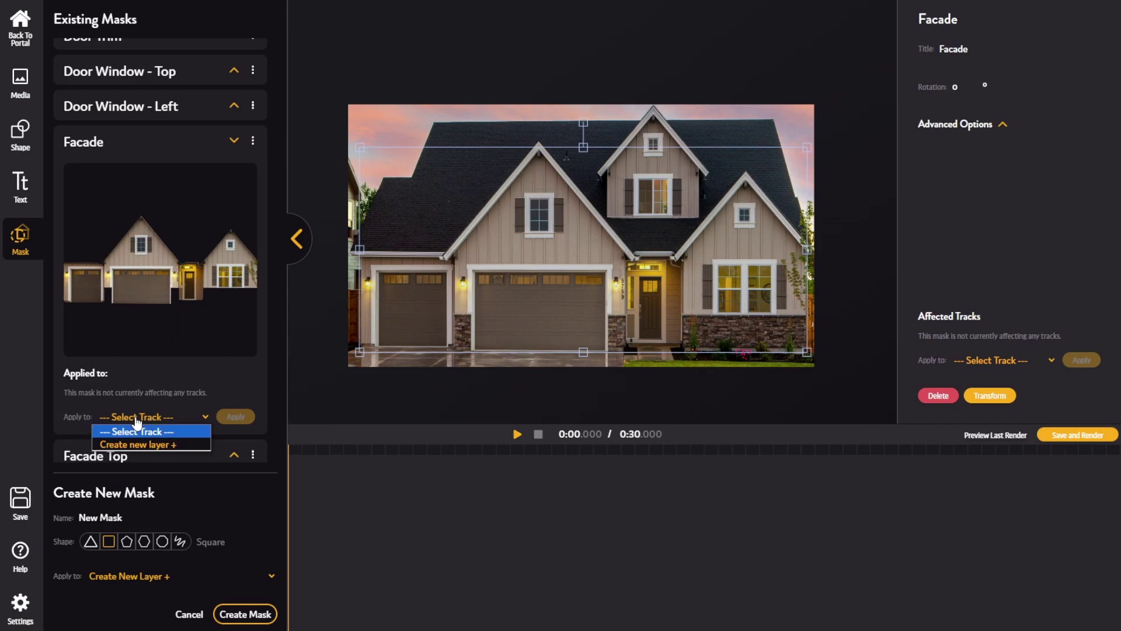
pyautogui.click(169, 445)
pyautogui.click(239, 418)
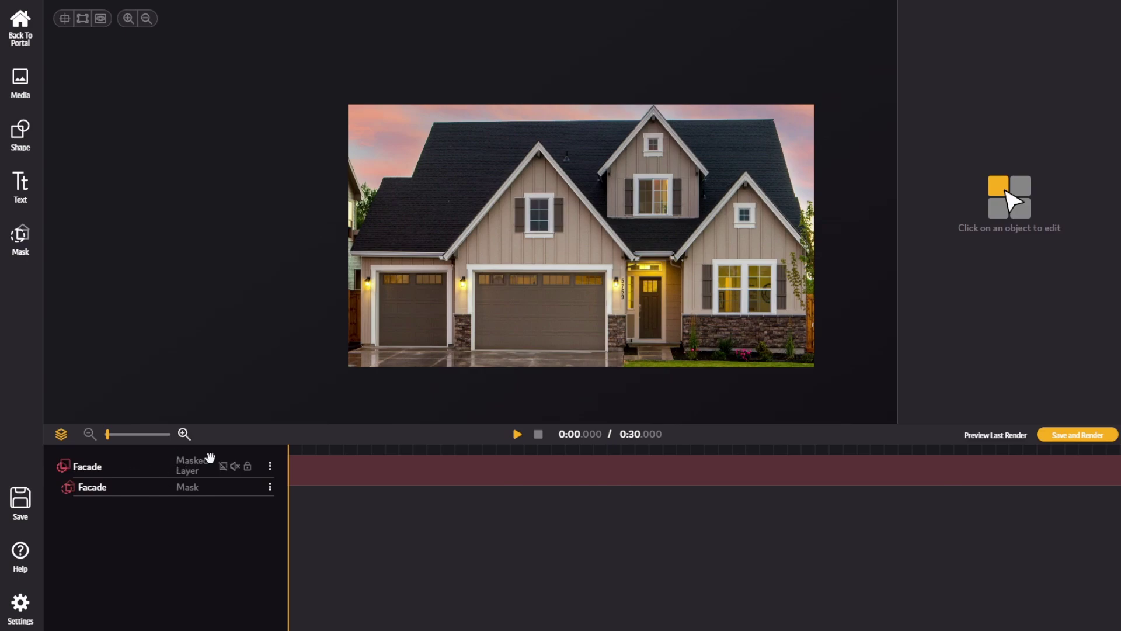
pyautogui.click(150, 465)
pyautogui.click(181, 471)
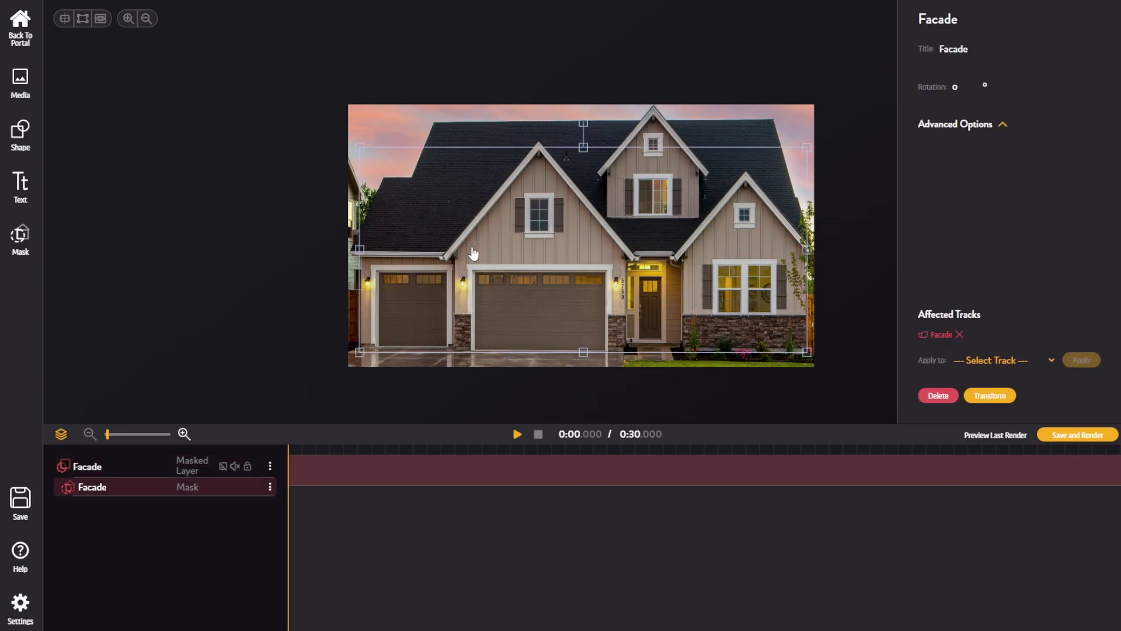
pyautogui.click(599, 416)
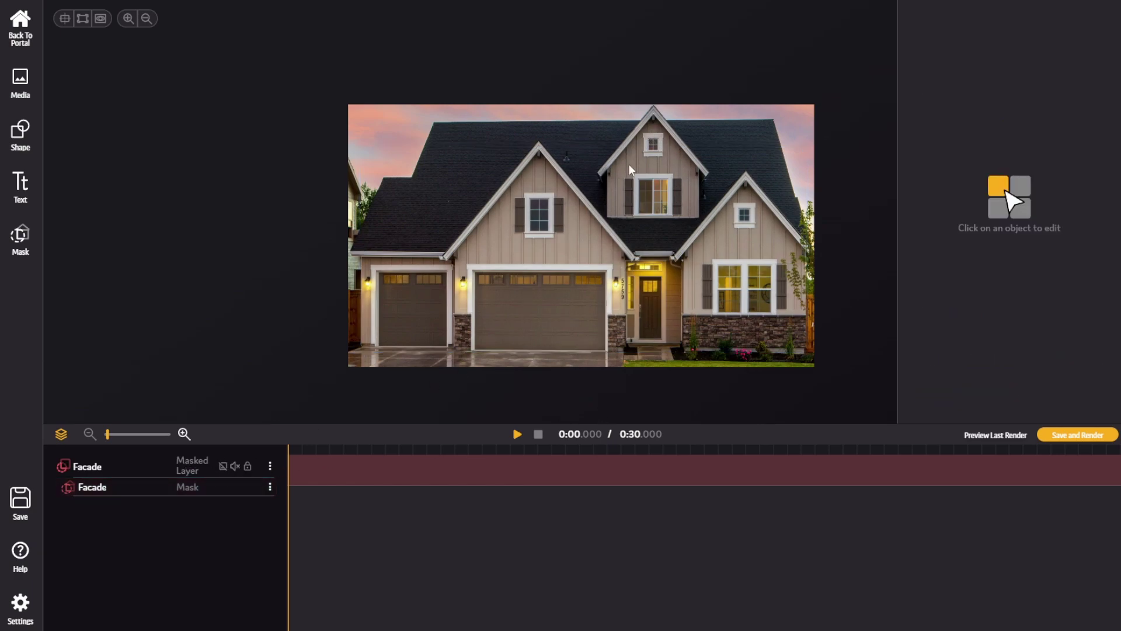
pyautogui.click(193, 470)
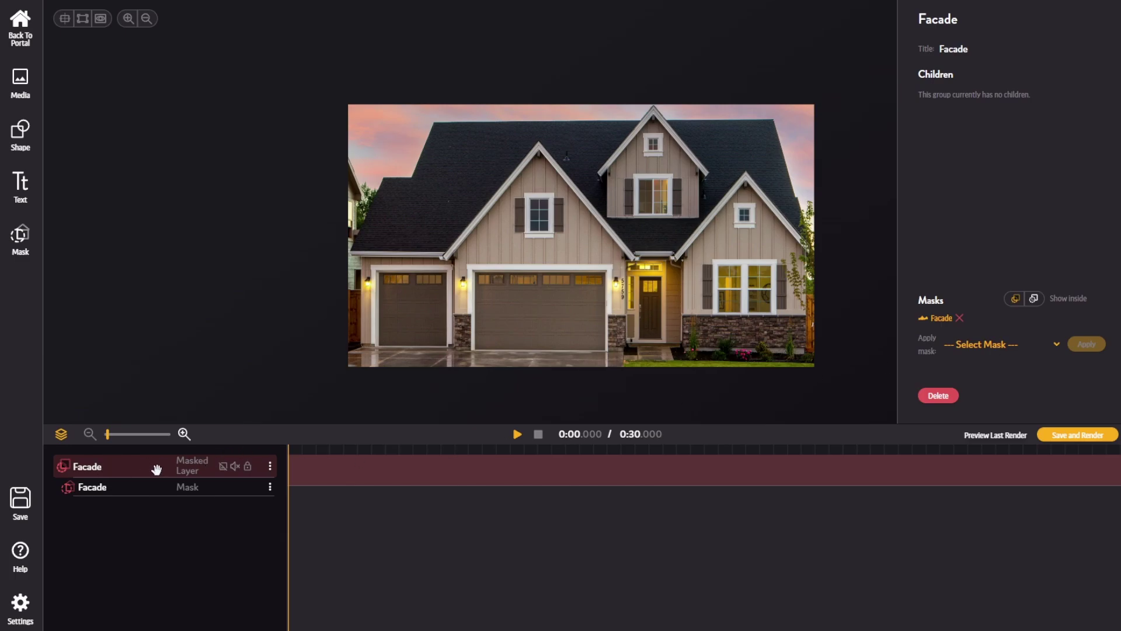
# - Apply Facade Top as a second mask on the Facade layer
pyautogui.click(1006, 344)
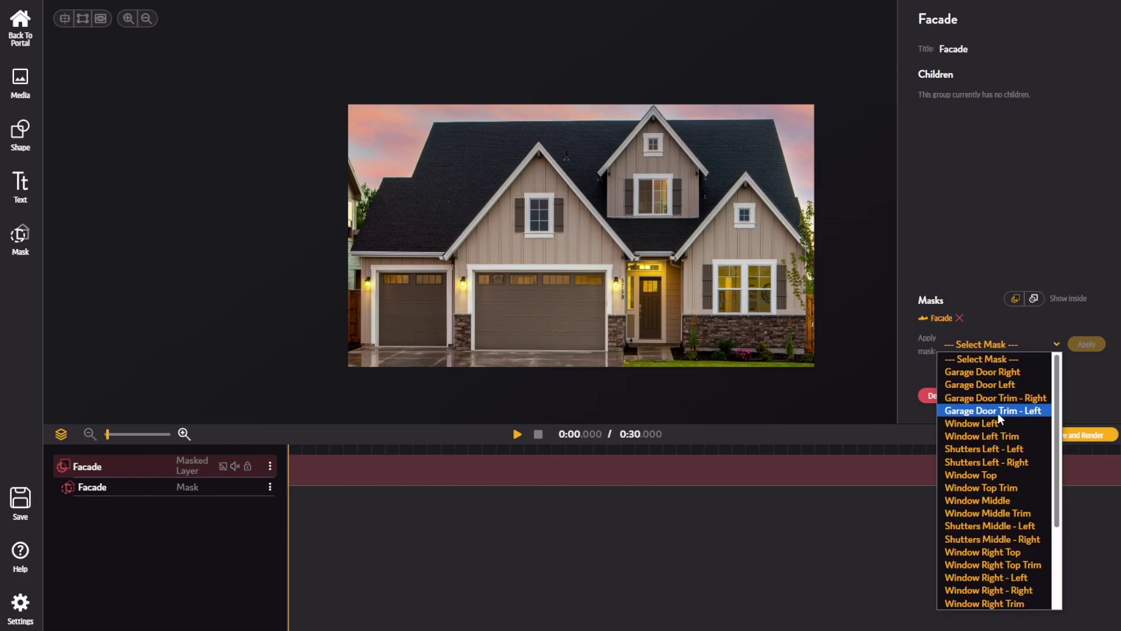
pyautogui.scroll(-2, 987, 498)
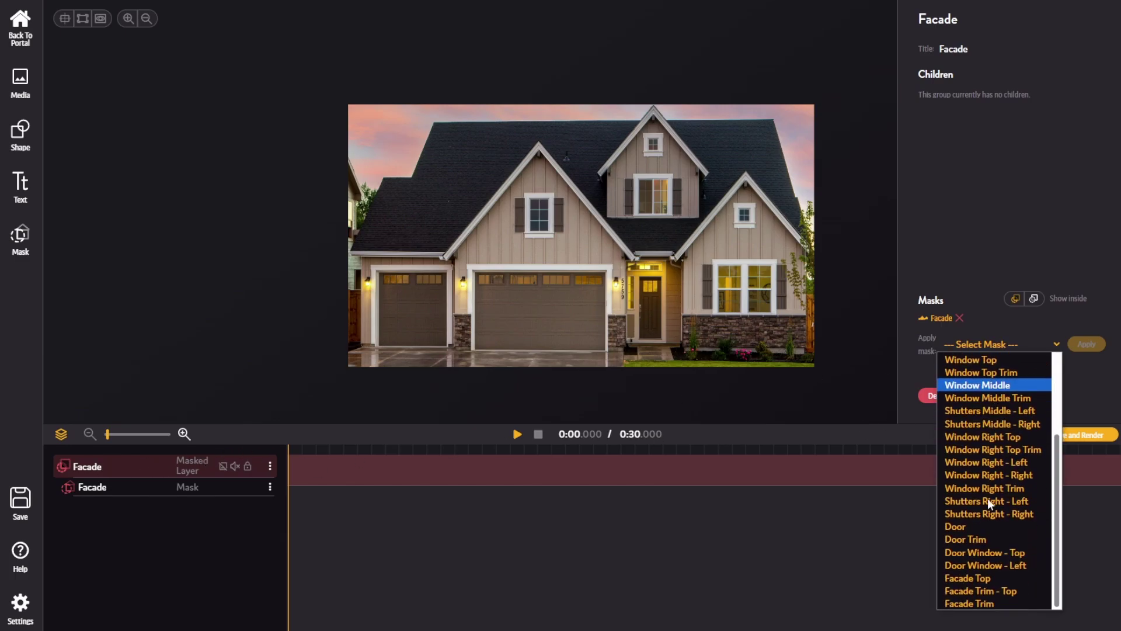
pyautogui.click(1010, 577)
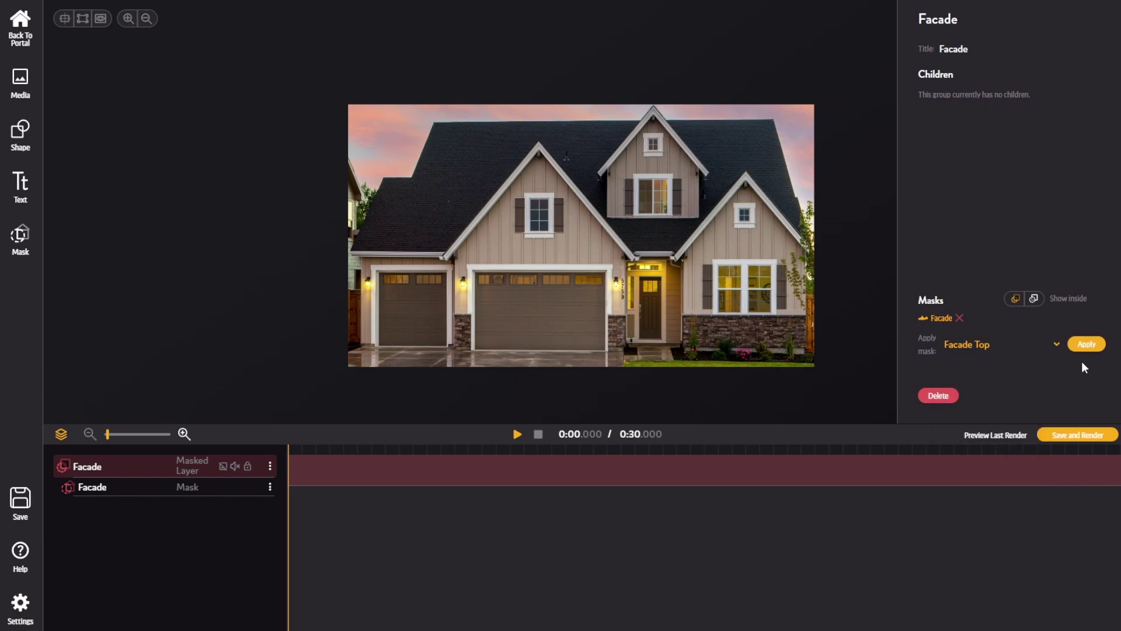
pyautogui.click(1088, 344)
pyautogui.click(1090, 346)
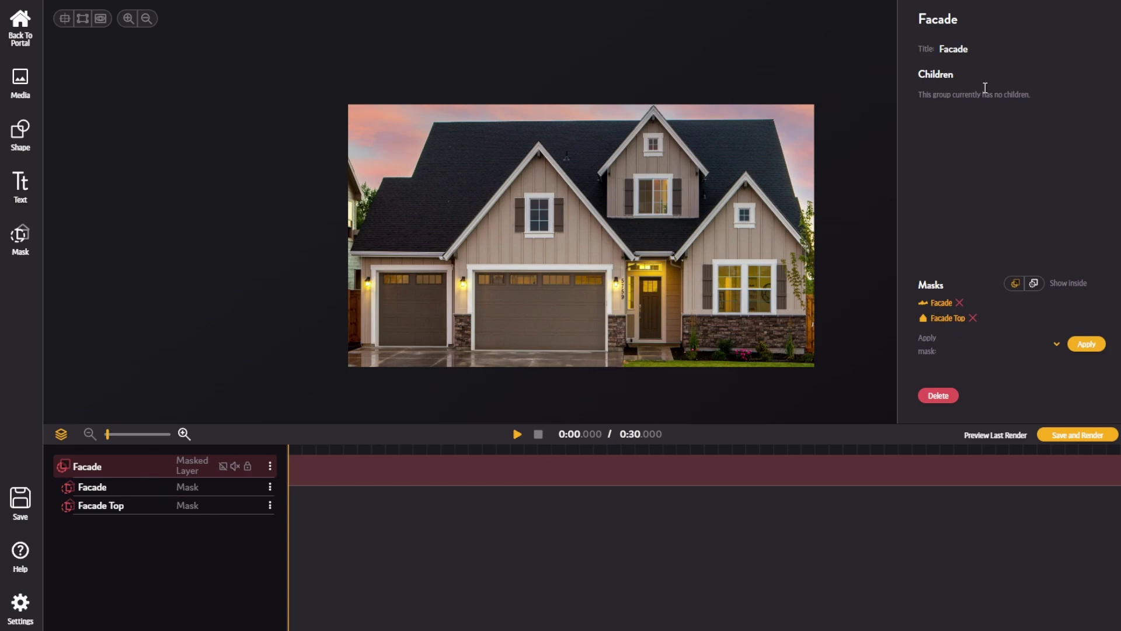
pyautogui.click(191, 358)
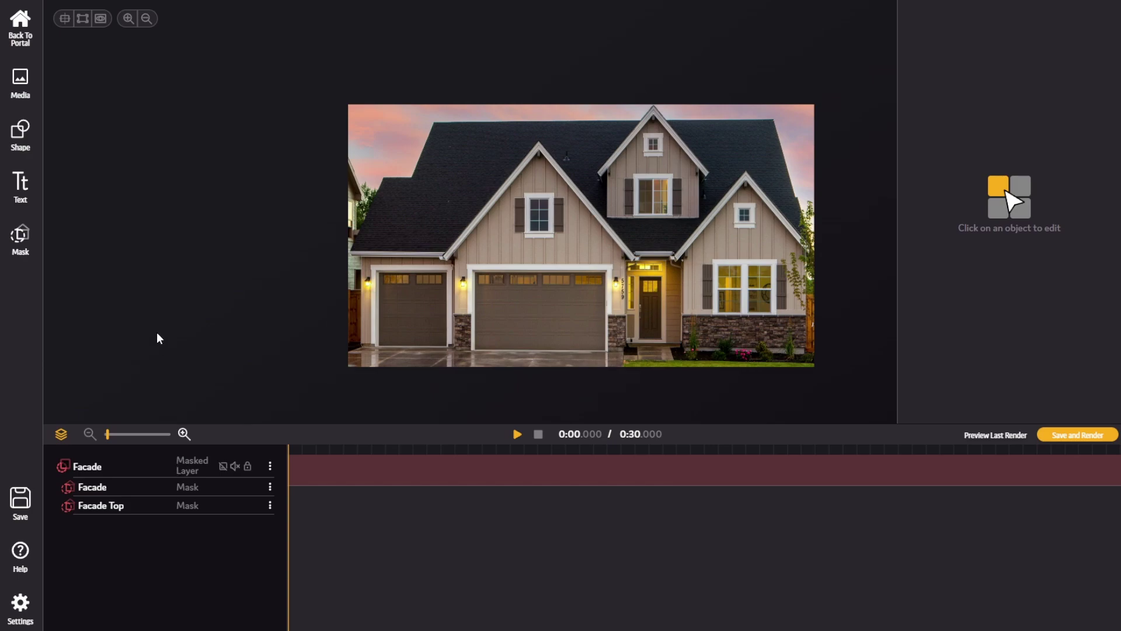
# - Add the Orange Lava Rising video to the Facade layer, keeping the scene at 0:30
pyautogui.click(31, 92)
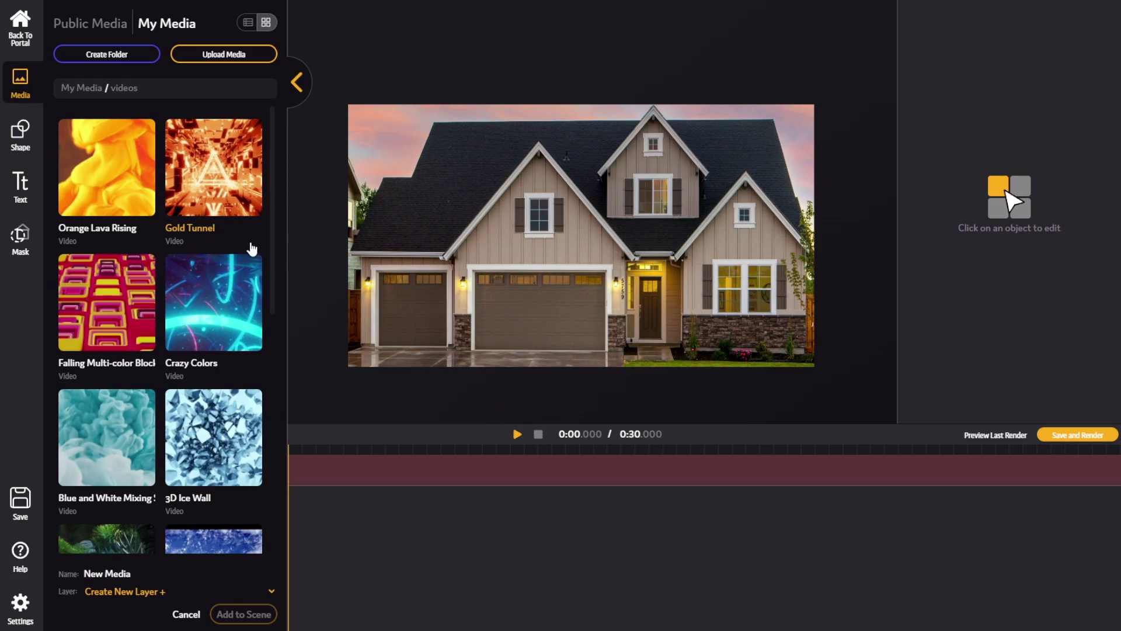
pyautogui.click(127, 178)
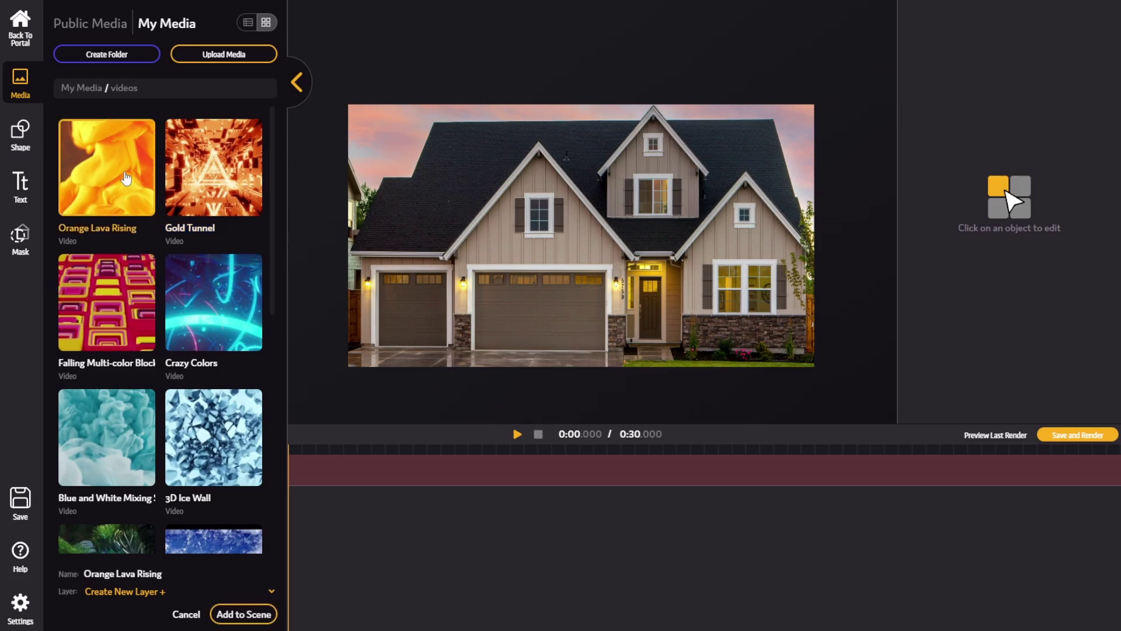
pyautogui.click(113, 594)
pyautogui.click(119, 620)
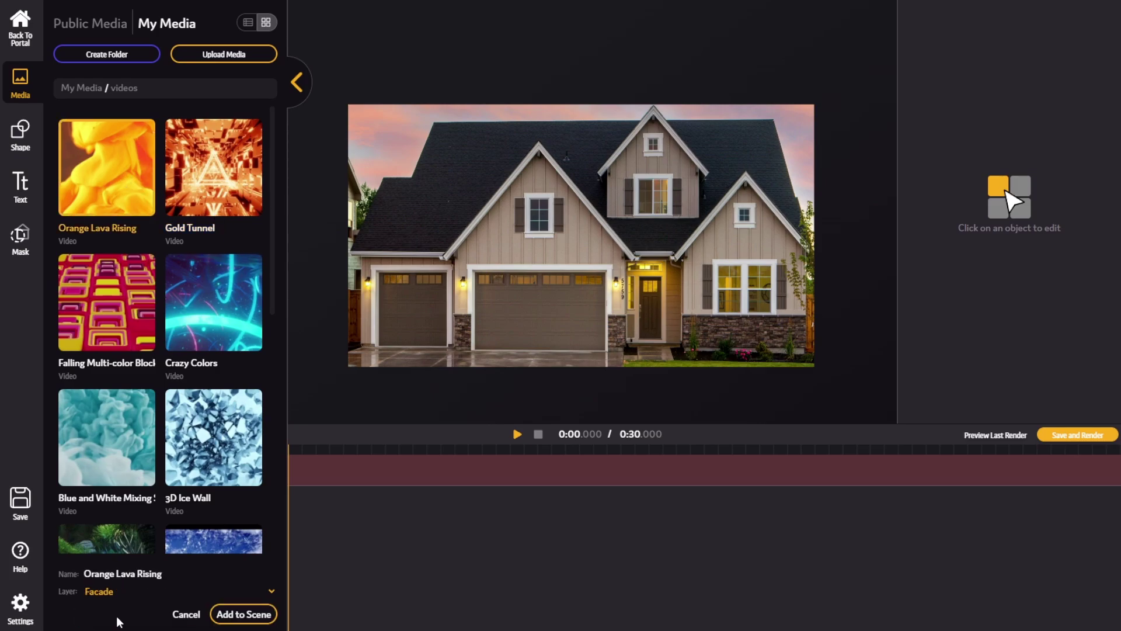
pyautogui.click(234, 622)
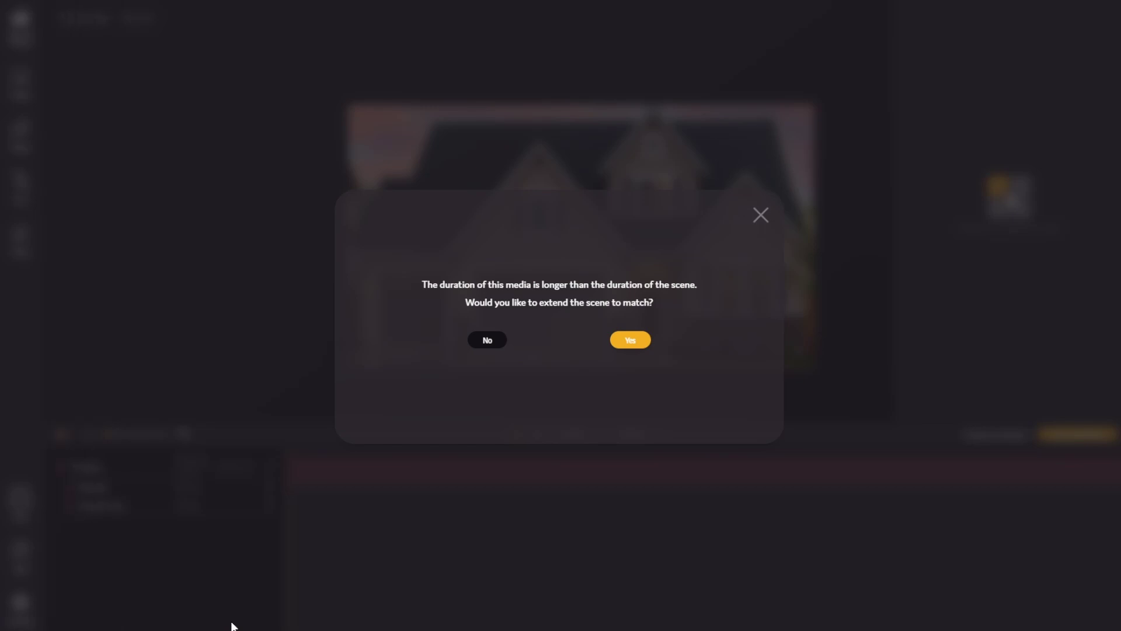
pyautogui.click(488, 341)
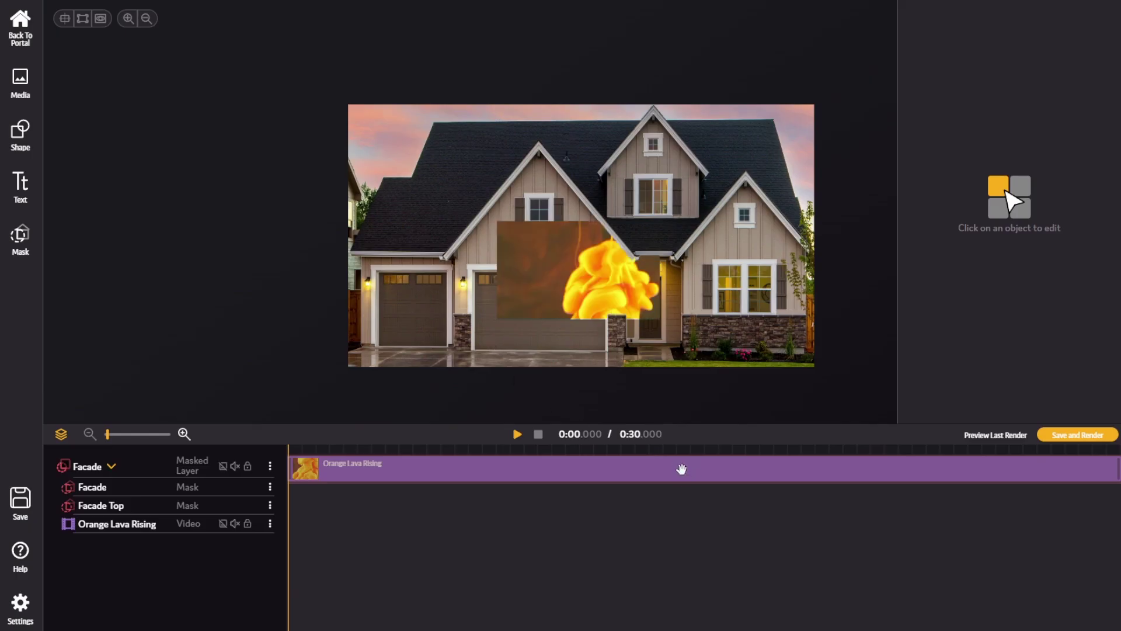
# - Move and scale the lava video to cover the whole house front, nudged slightly left
pyautogui.moveTo(564, 269); pyautogui.dragTo(462, 310)
pyautogui.moveTo(534, 261); pyautogui.dragTo(846, 134)
pyautogui.click(829, 205)
pyautogui.moveTo(745, 260); pyautogui.dragTo(734, 263)
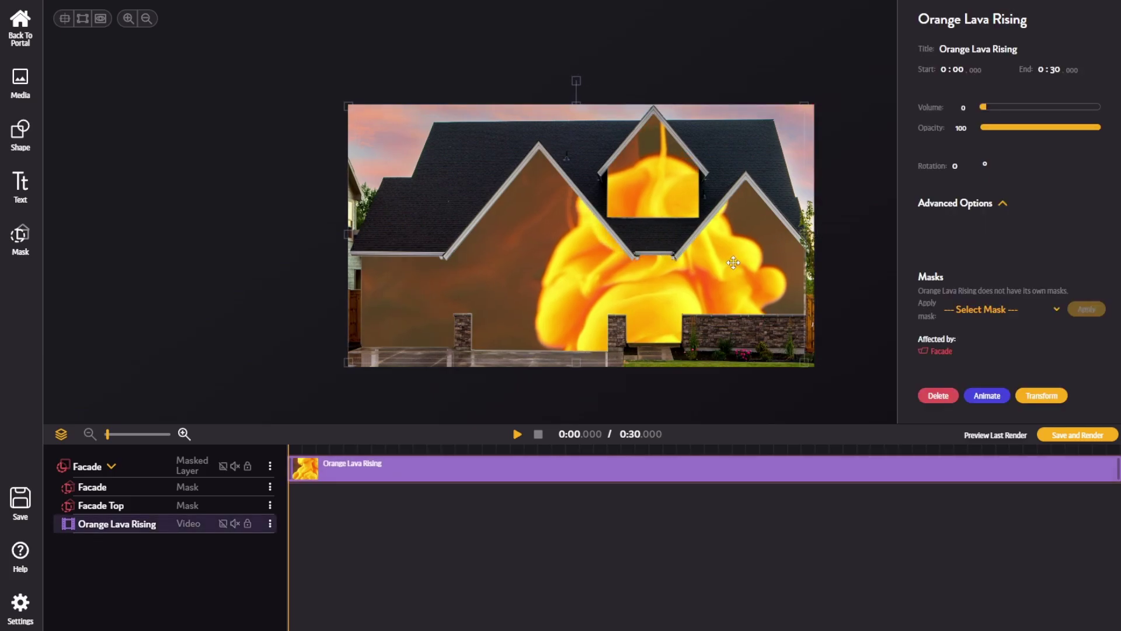
pyautogui.click(846, 229)
pyautogui.click(845, 229)
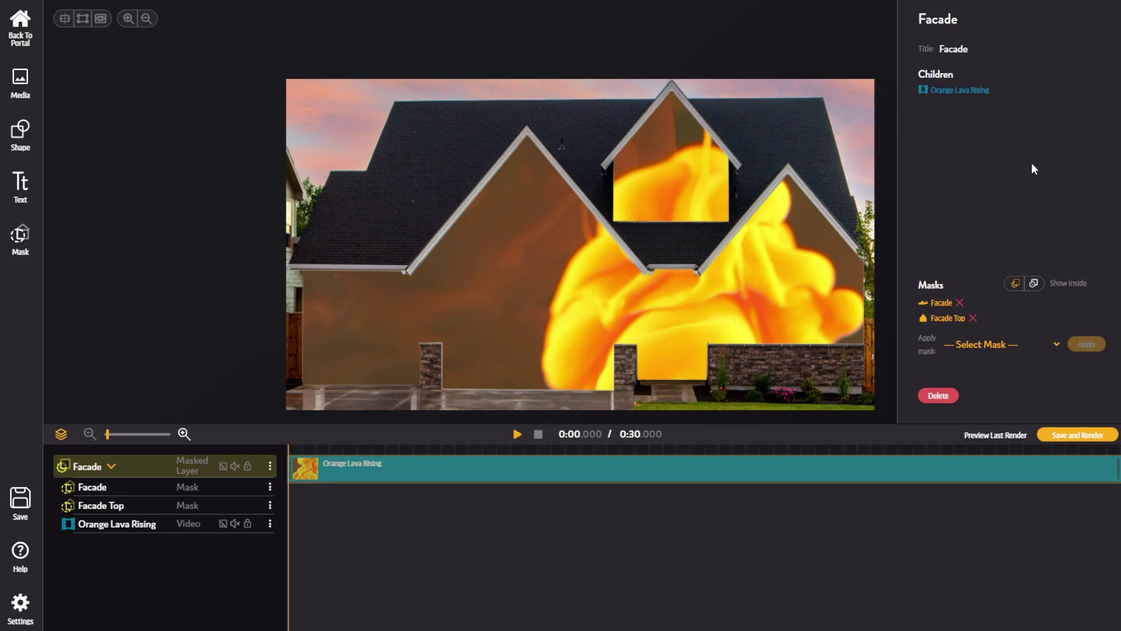
pyautogui.click(1034, 283)
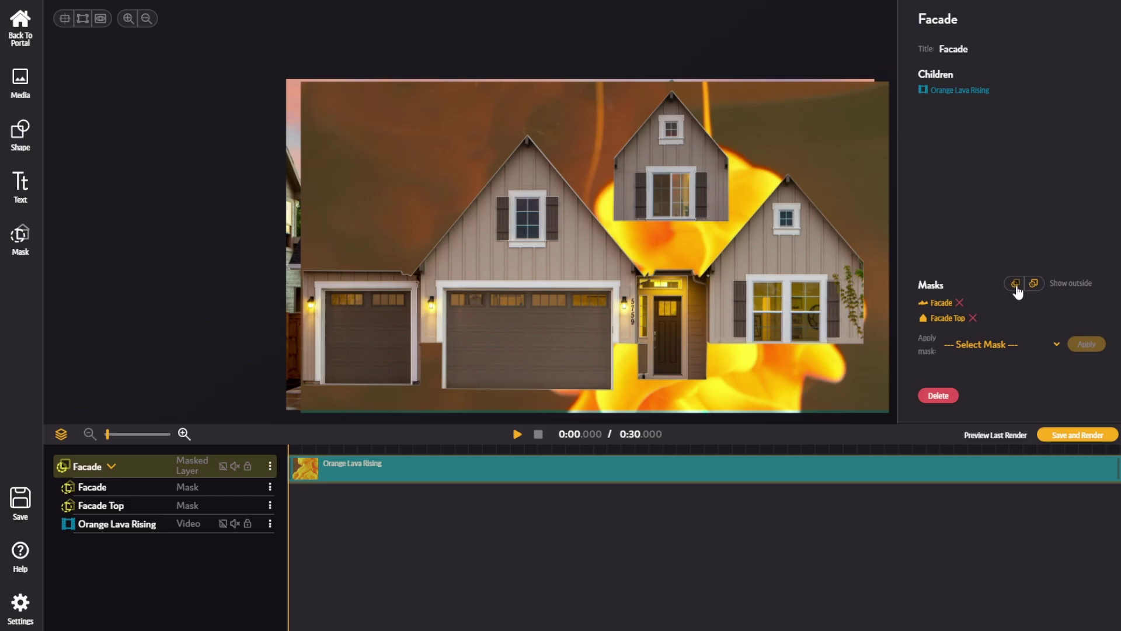
pyautogui.click(1016, 285)
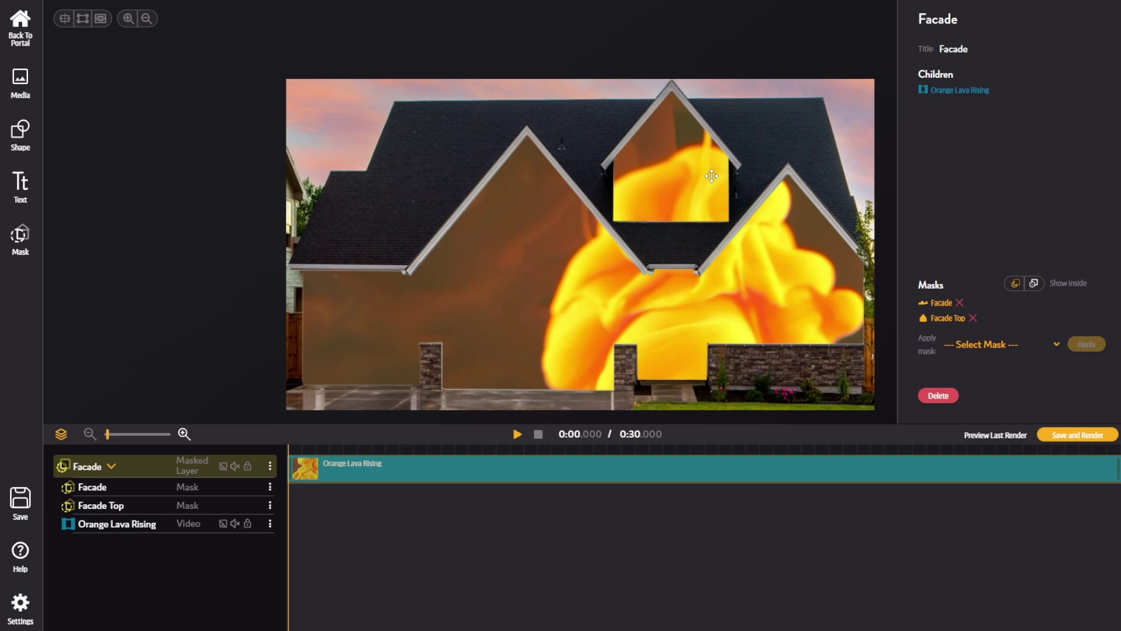
# - Apply the Garage Door Trim - Right mask to a new masked layer, with the playhead around 3 seconds
pyautogui.click(21, 249)
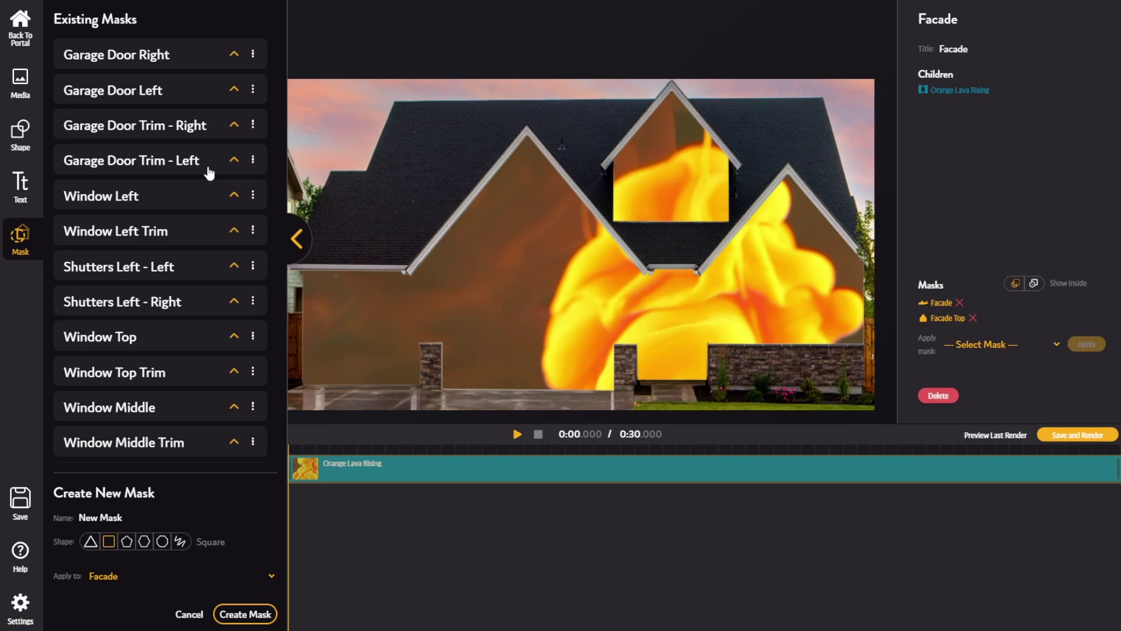
pyautogui.click(234, 126)
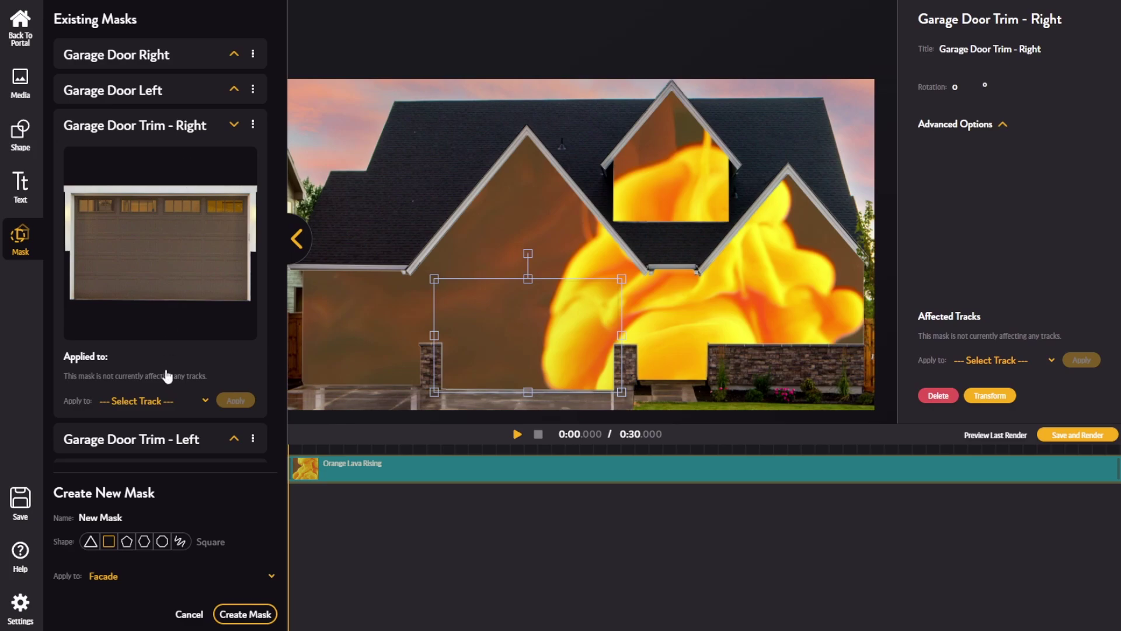
pyautogui.click(170, 400)
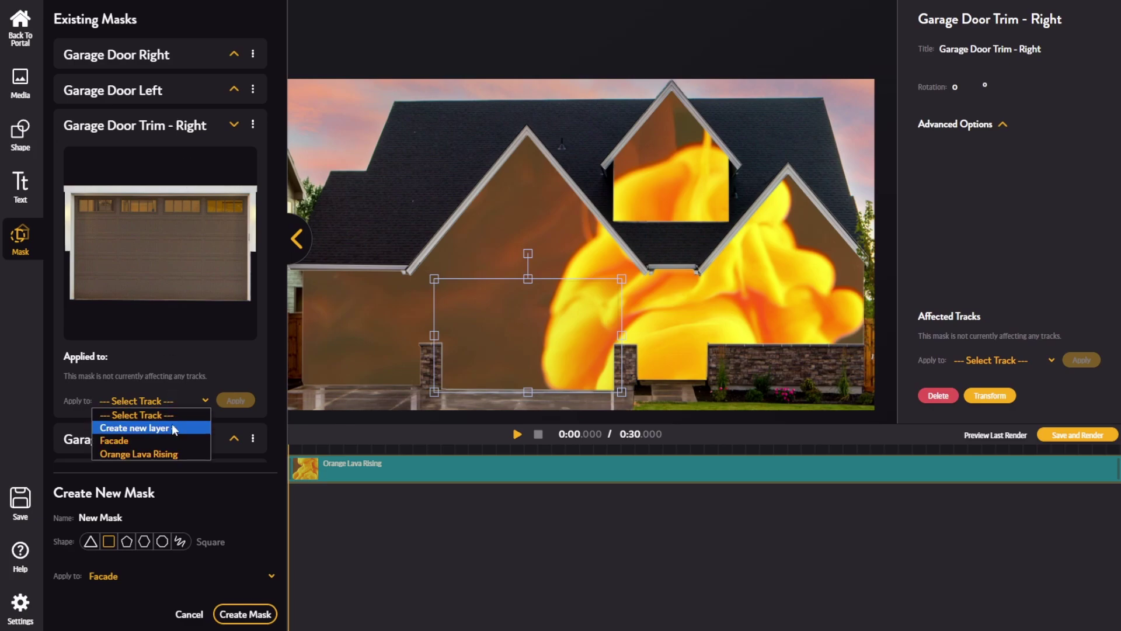
pyautogui.click(174, 429)
pyautogui.click(225, 401)
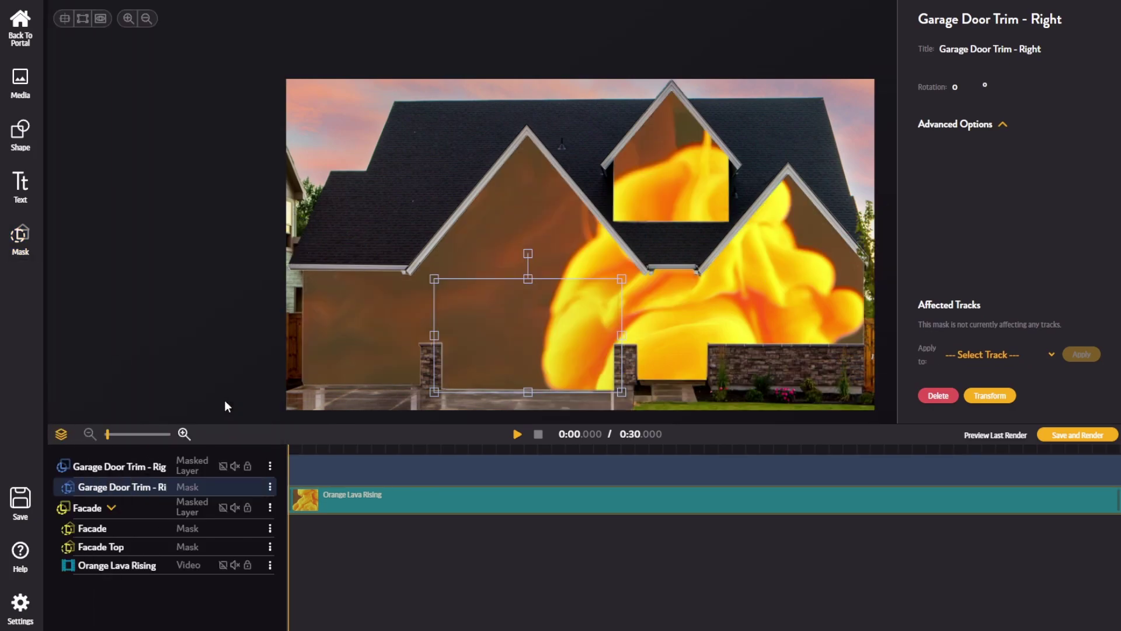
pyautogui.click(380, 549)
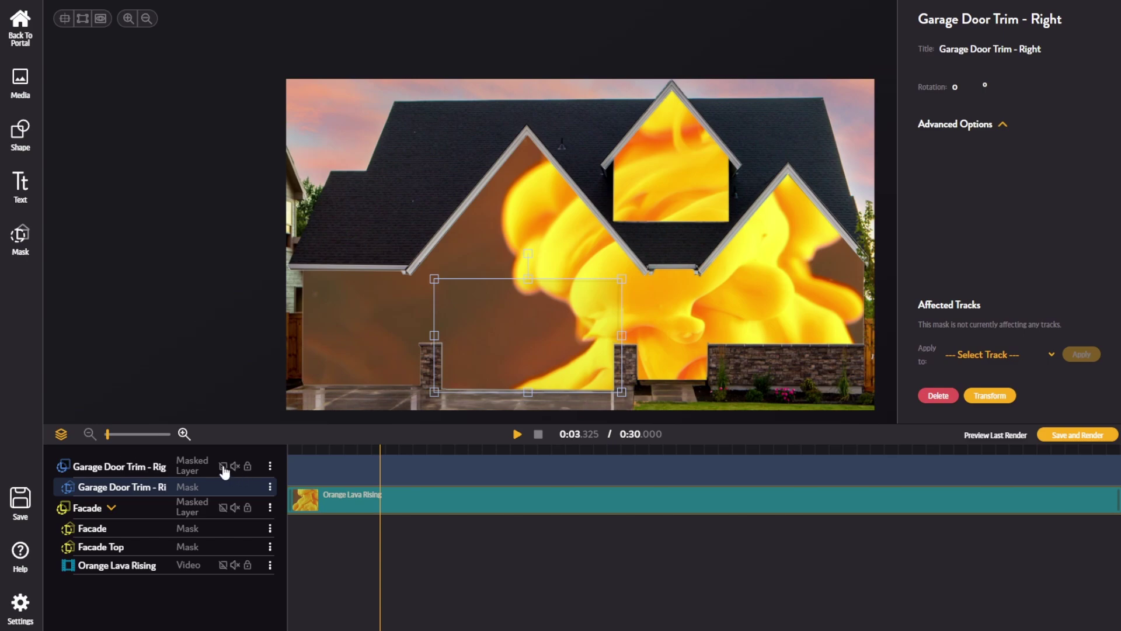
# - Rename the new group 'Facade Internal' and hide the lava Facade layer
pyautogui.click(153, 467)
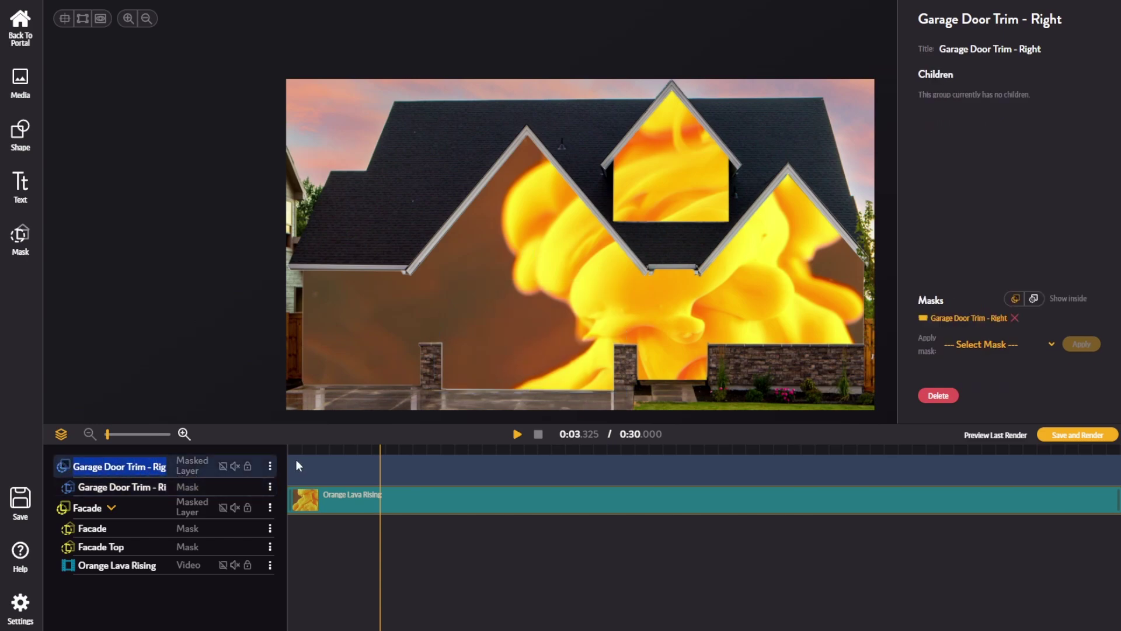
pyautogui.write('Facade Internal')
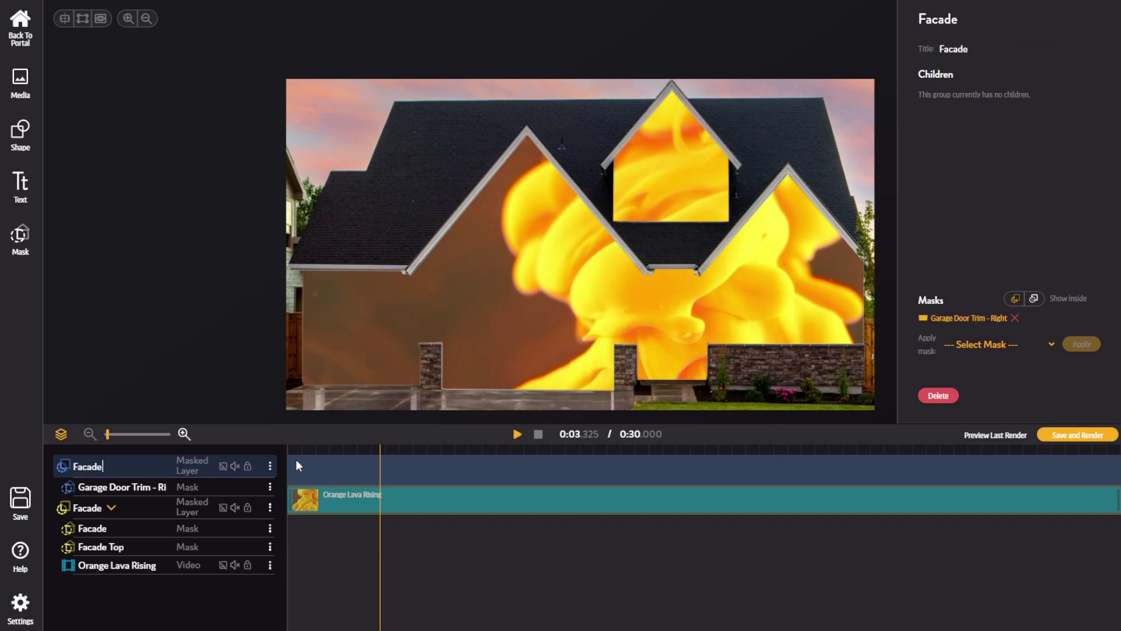
pyautogui.press('Return')
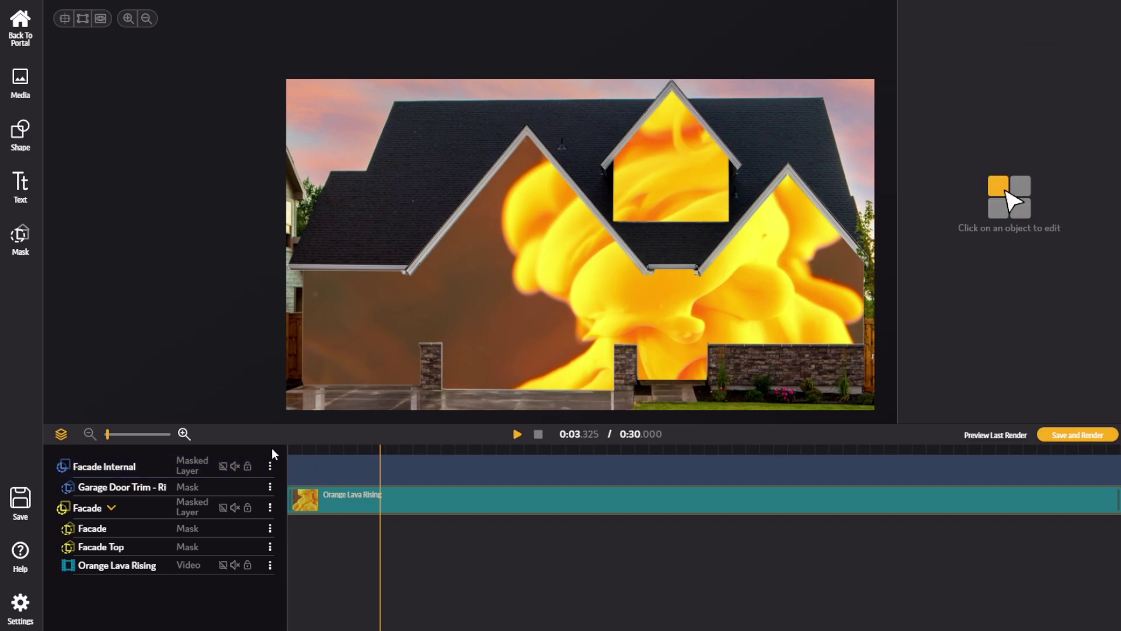
pyautogui.click(223, 507)
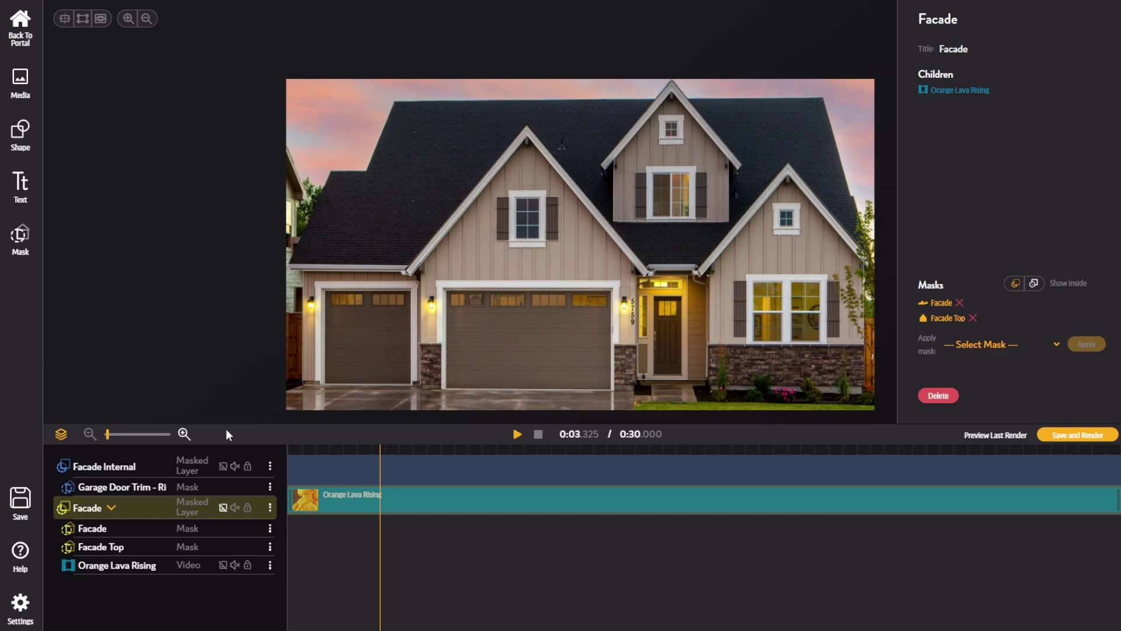
# - Apply the Garage Door Trim - Left mask to the Facade Internal layer
pyautogui.click(184, 461)
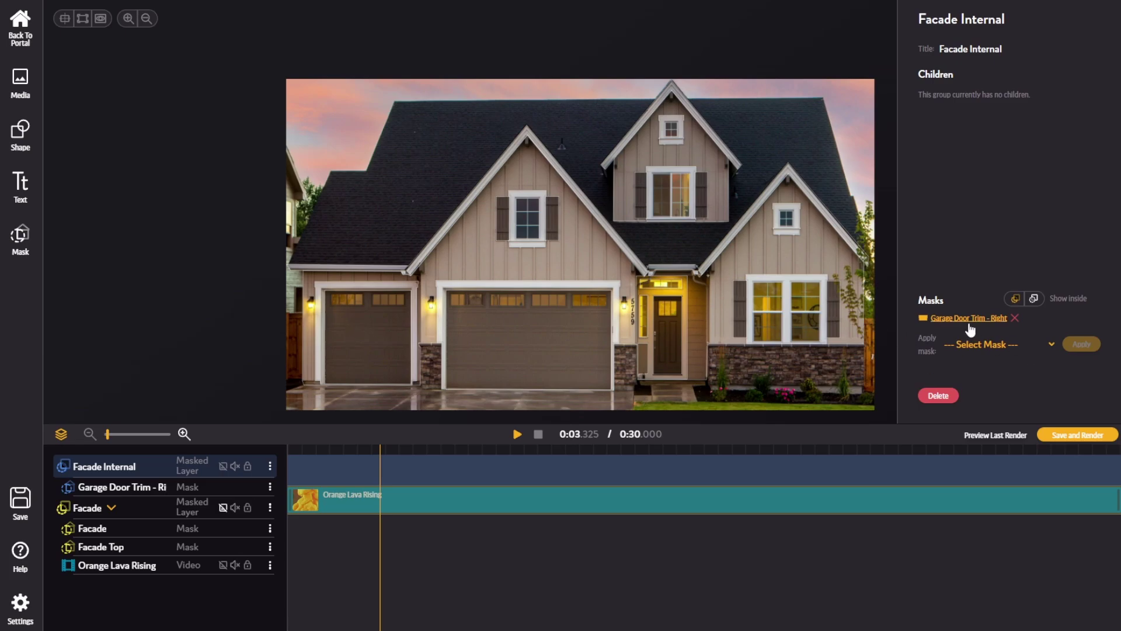
pyautogui.click(986, 345)
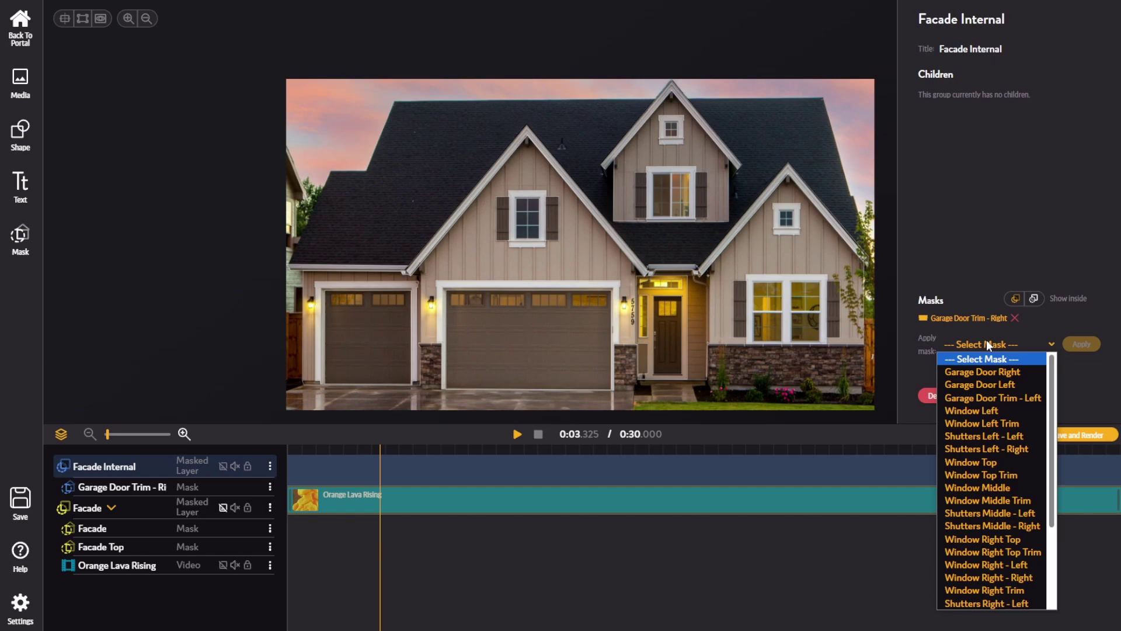
pyautogui.click(1012, 398)
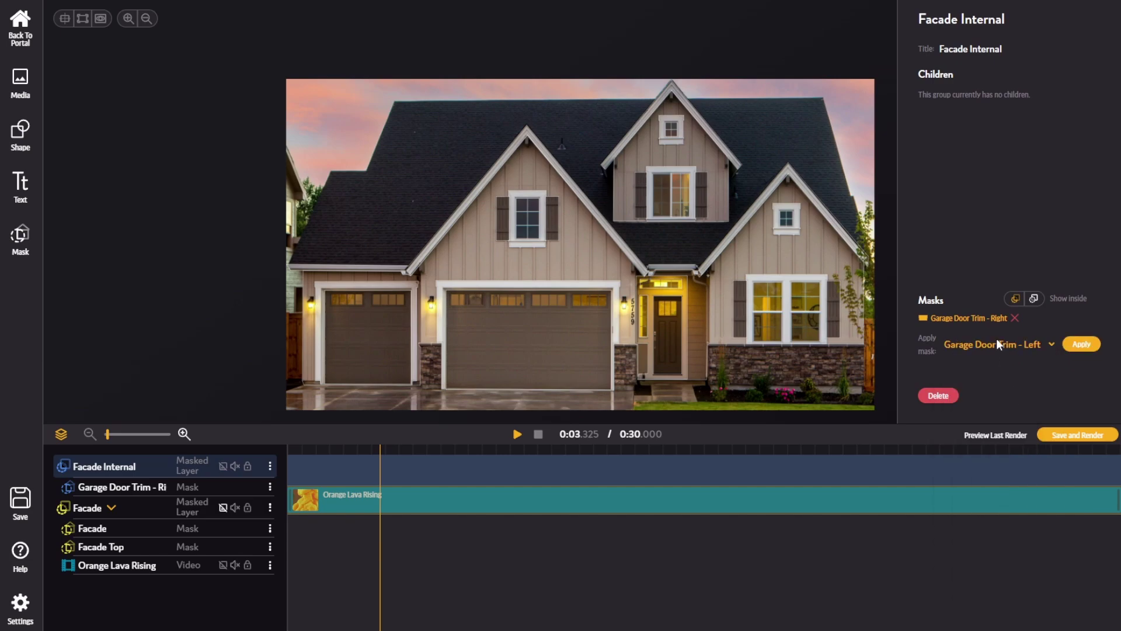
pyautogui.click(1076, 348)
# - Add the Window Left, Top, Middle, Right Top and Right Trim masks
pyautogui.click(996, 345)
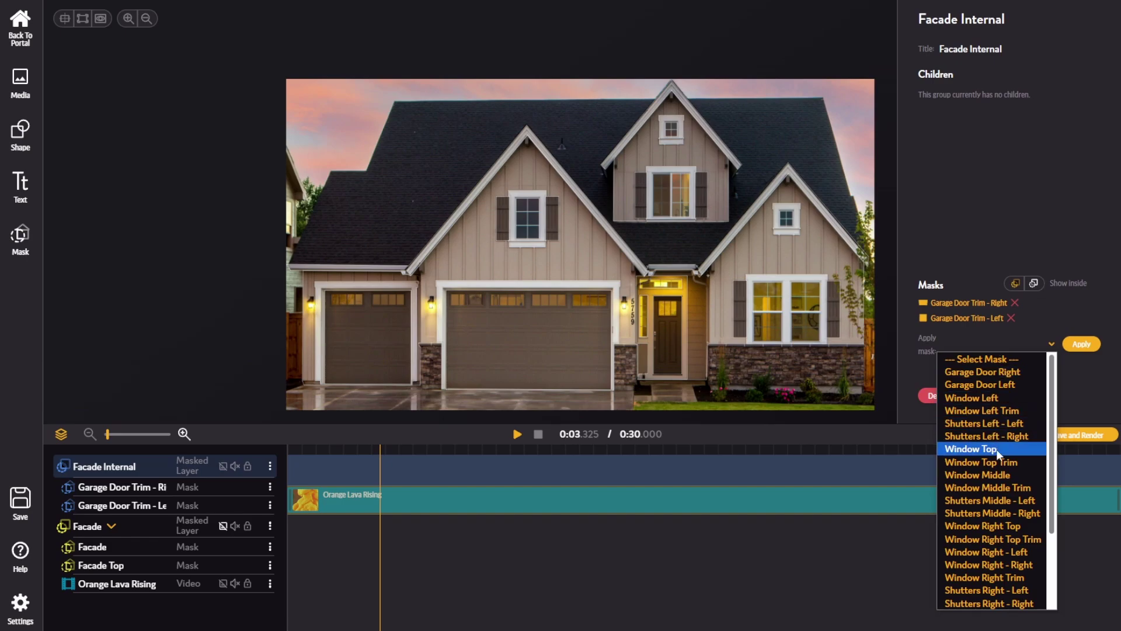
pyautogui.click(987, 410)
pyautogui.click(1019, 449)
pyautogui.click(1019, 461)
pyautogui.click(1019, 500)
pyautogui.click(992, 525)
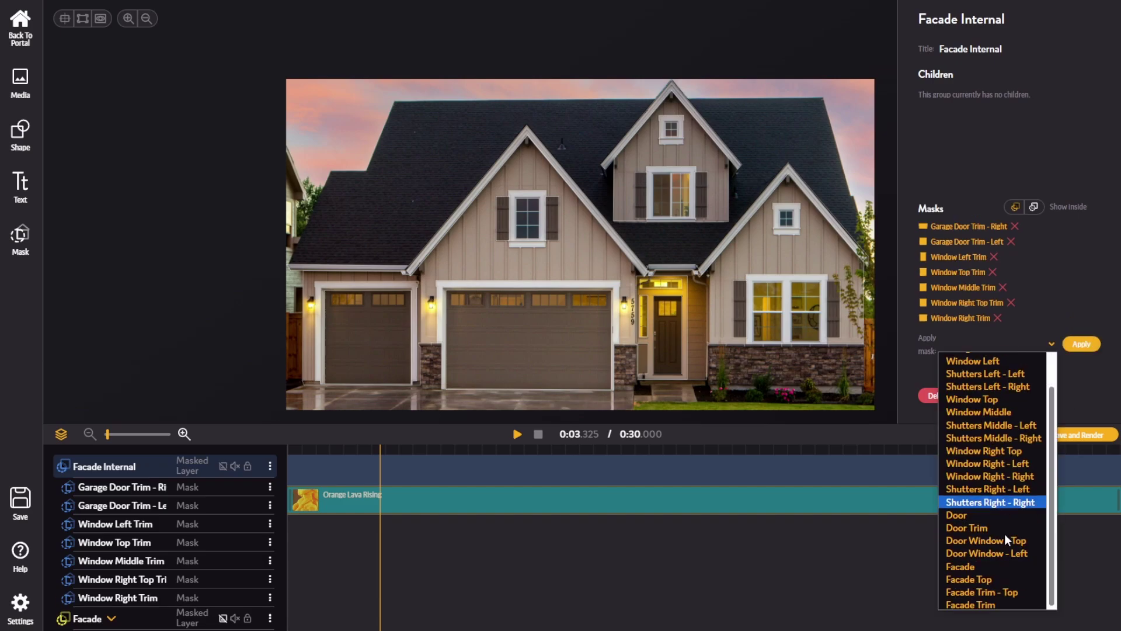
# - Add the Door Trim, Shutters Right - Left and Shutters Middle - Right masks
pyautogui.click(986, 525)
pyautogui.click(1021, 500)
pyautogui.click(1030, 477)
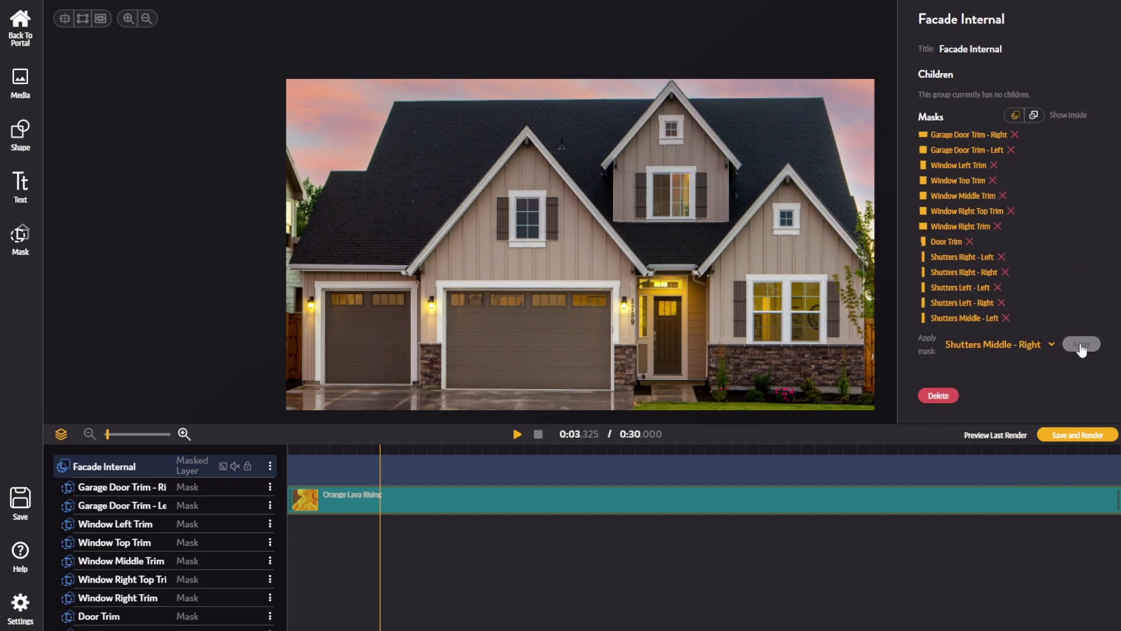
pyautogui.click(1027, 348)
pyautogui.click(1091, 381)
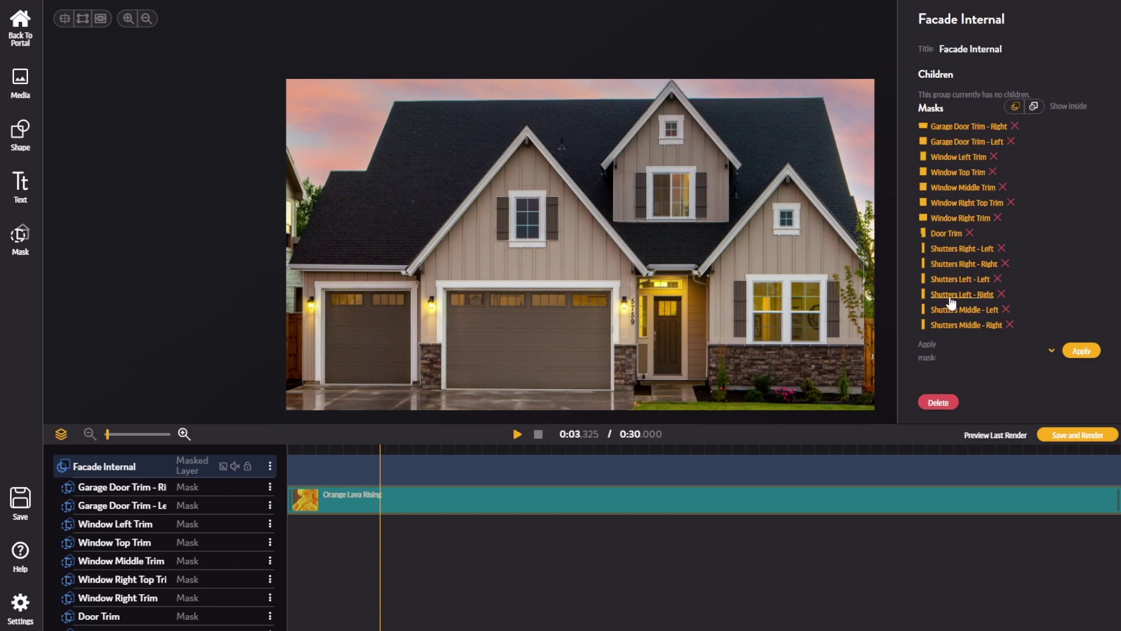
pyautogui.scroll(-3, 152, 488)
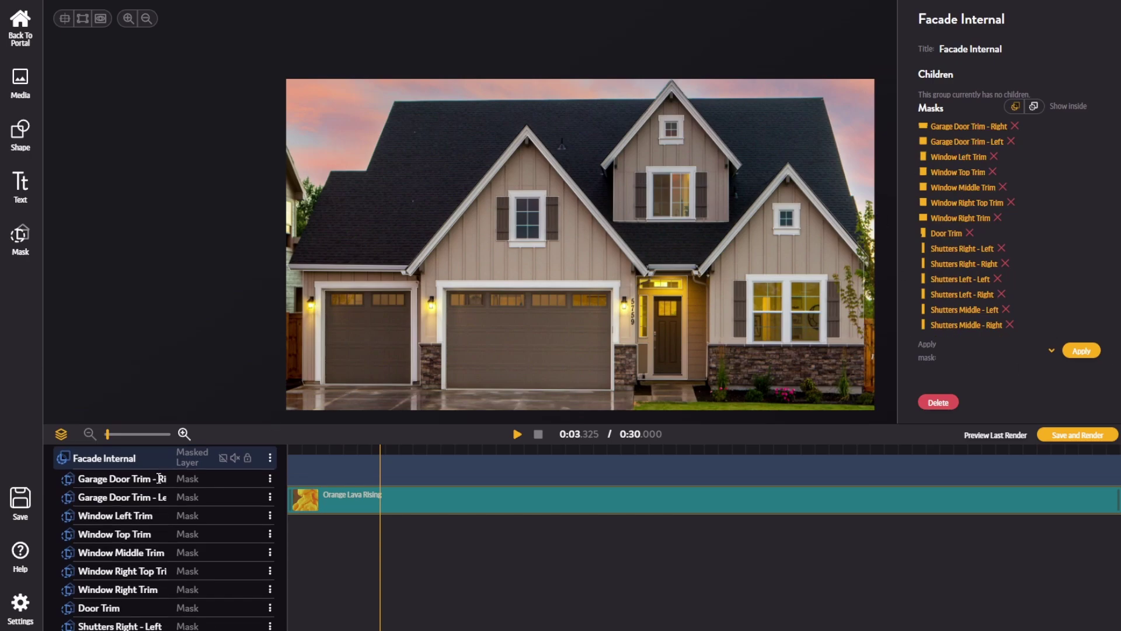
pyautogui.scroll(3, 174, 541)
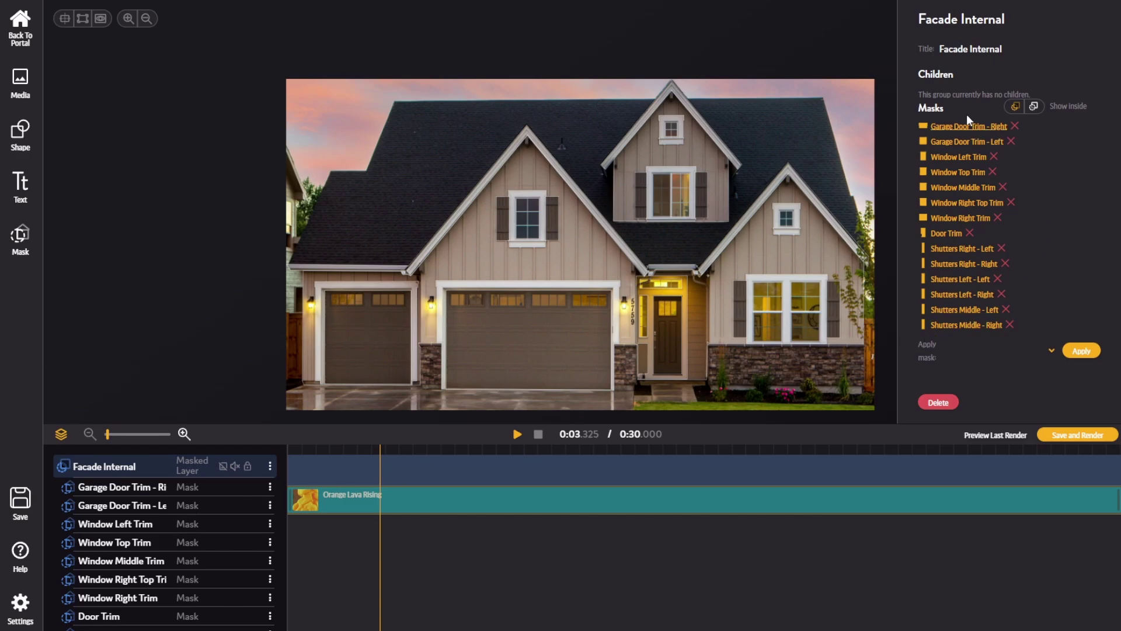
# - Set Facade Internal to show outside its masks and drag the Orange Lava Rising clip into it
pyautogui.click(1034, 107)
pyautogui.click(863, 126)
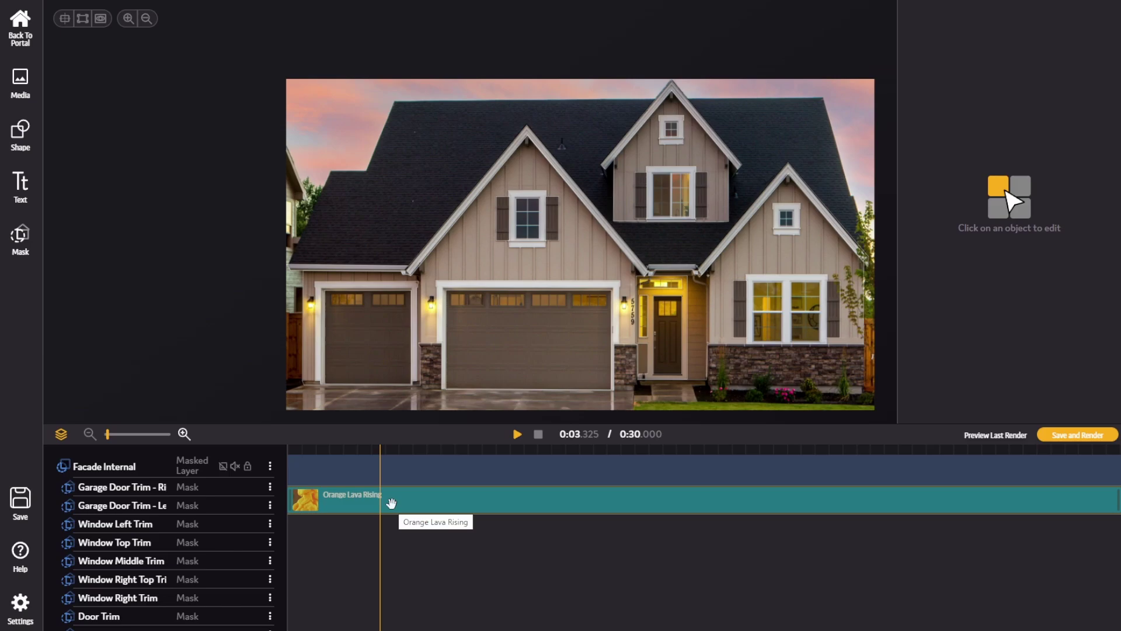
pyautogui.moveTo(440, 503); pyautogui.dragTo(446, 474)
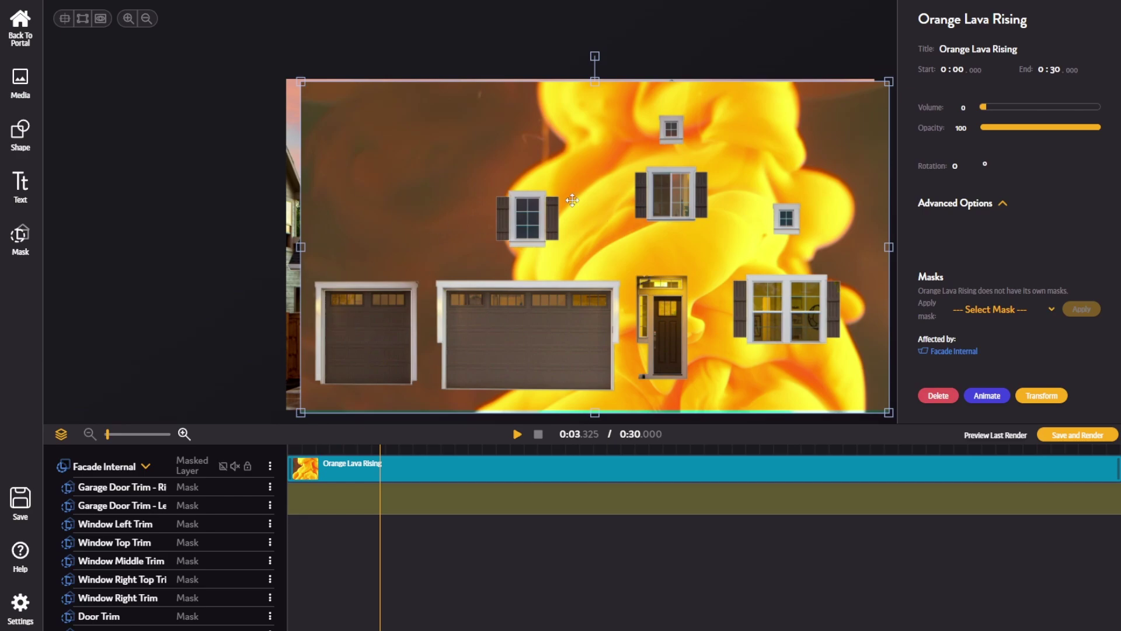
pyautogui.click(146, 467)
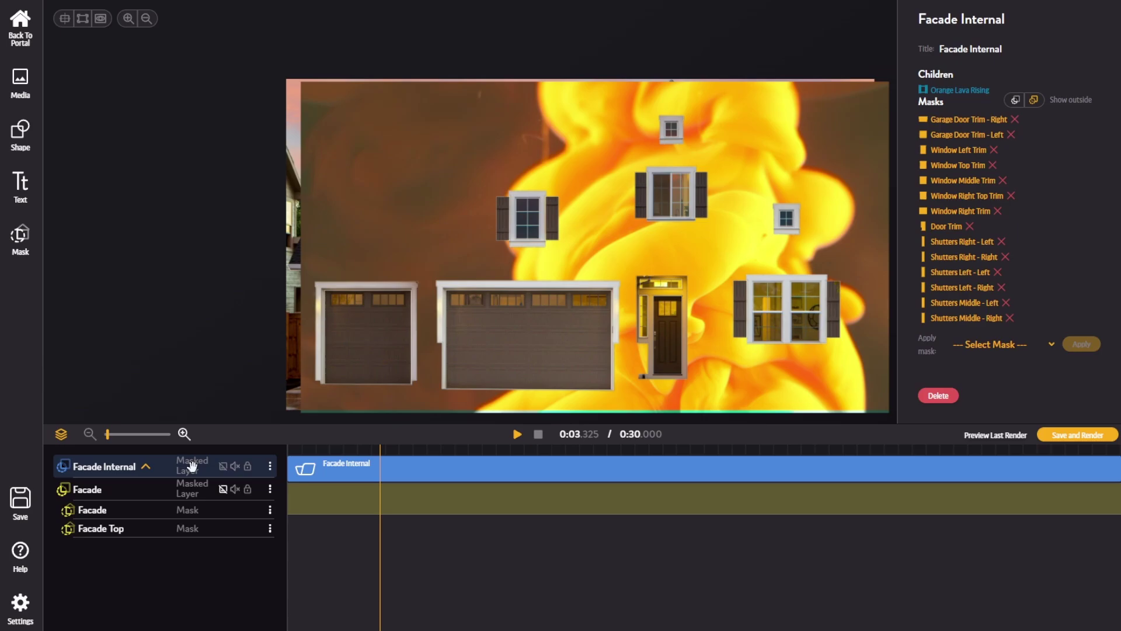
# - Nest Facade Internal beneath the Facade layer and play the scene to preview the lava
pyautogui.moveTo(191, 466); pyautogui.dragTo(195, 502)
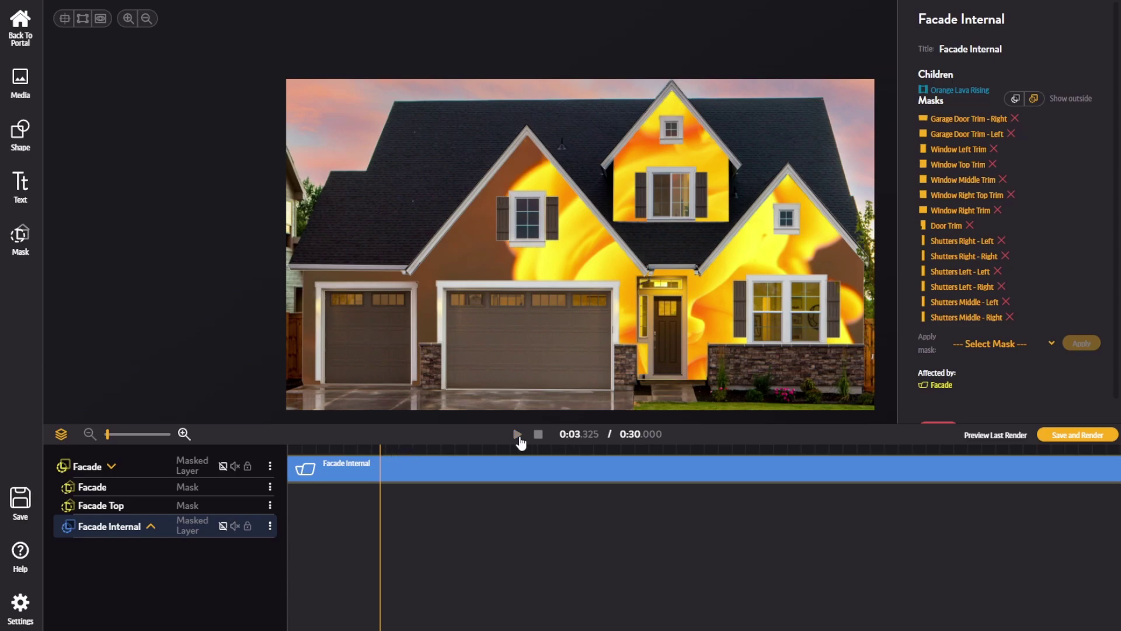
pyautogui.click(517, 434)
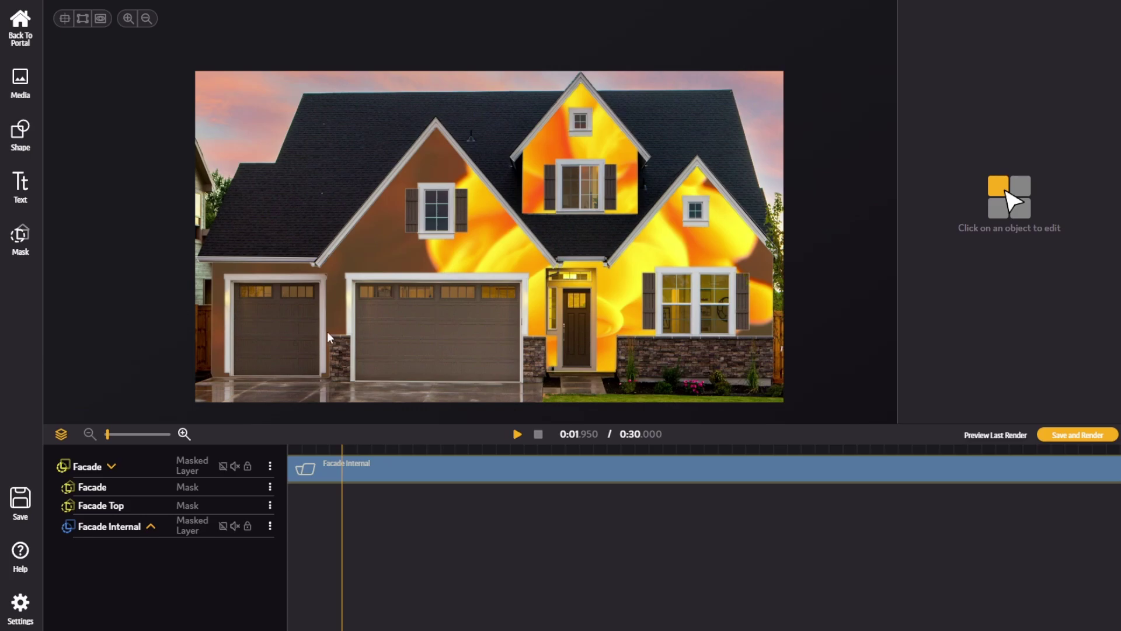
# - Create a new Garage Door Right layer from its mask
pyautogui.click(30, 247)
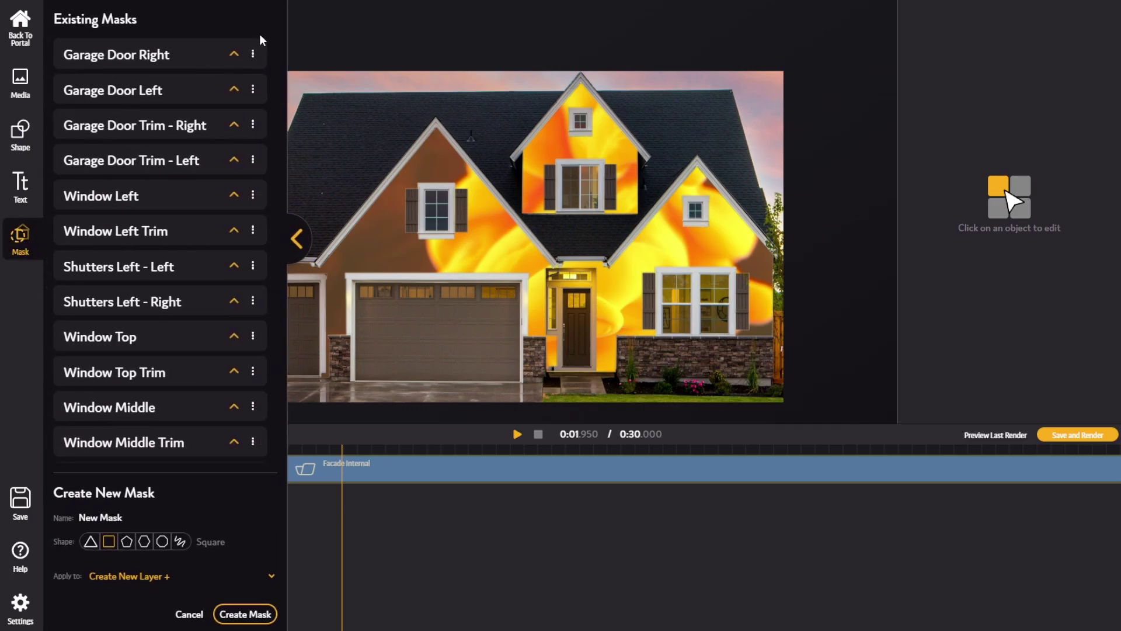
pyautogui.click(233, 58)
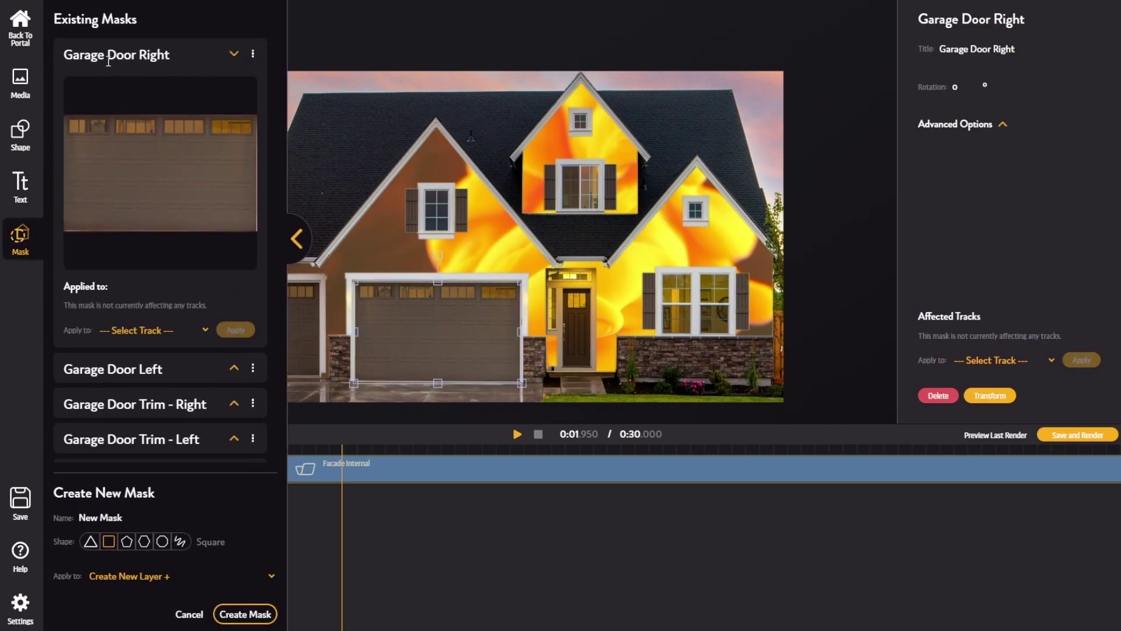
pyautogui.click(153, 331)
pyautogui.click(156, 358)
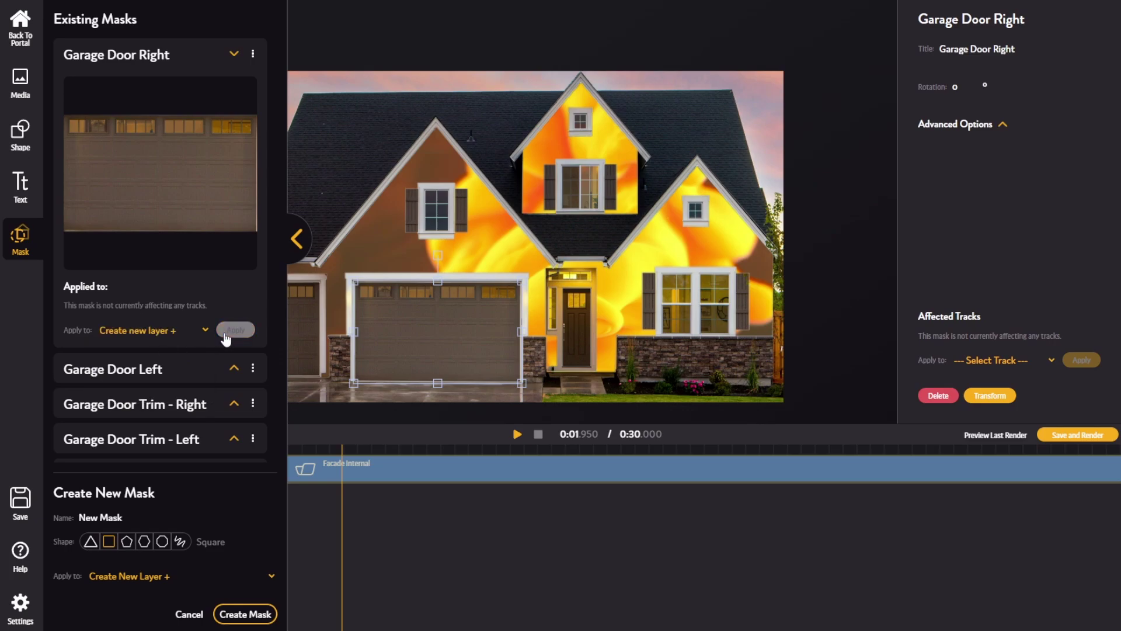
pyautogui.click(228, 332)
# - Create a new Garage Door Left layer from its mask
pyautogui.click(20, 238)
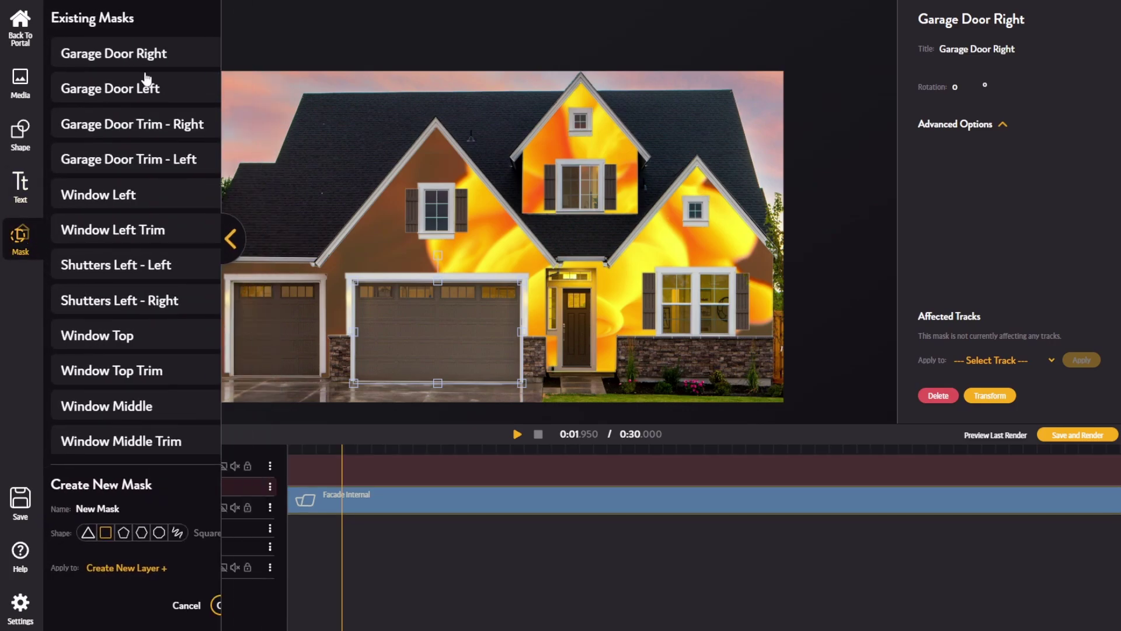
pyautogui.click(233, 90)
pyautogui.click(138, 366)
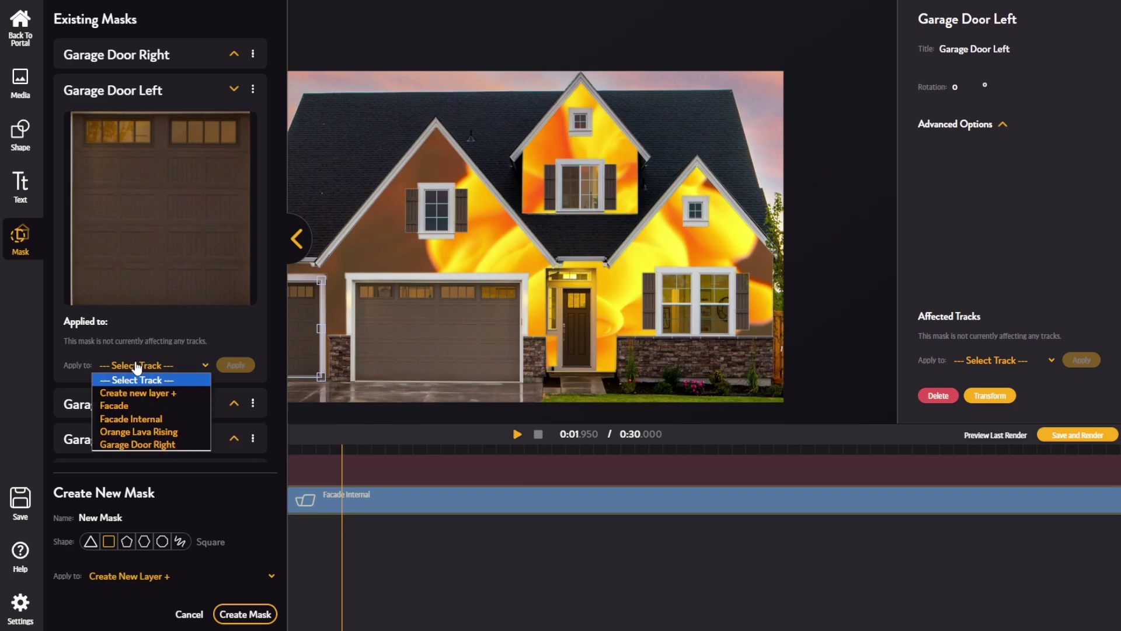
pyautogui.click(167, 392)
pyautogui.click(234, 364)
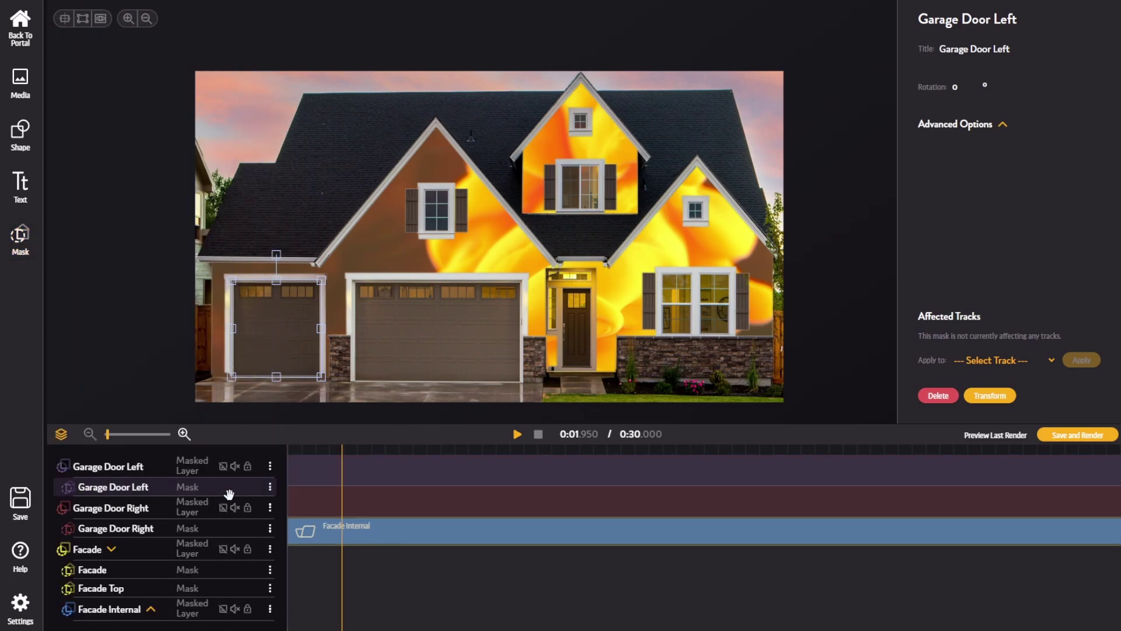
# - Check the Garage Door Left and Right masked layers, then open the Media library
pyautogui.click(153, 469)
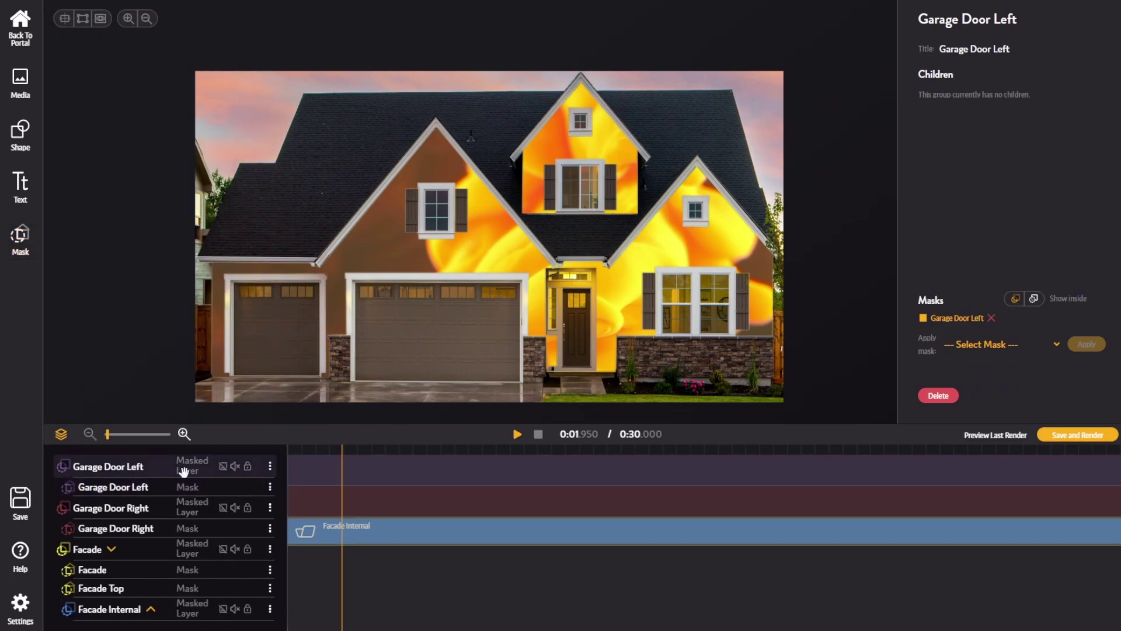
pyautogui.click(185, 514)
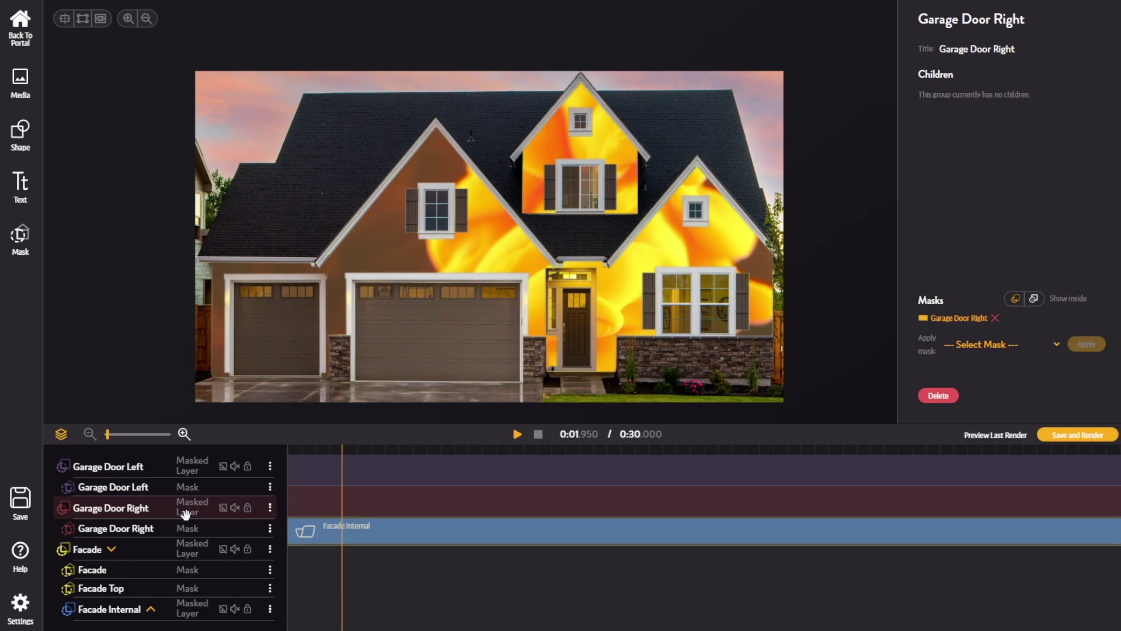
pyautogui.click(149, 366)
pyautogui.click(20, 82)
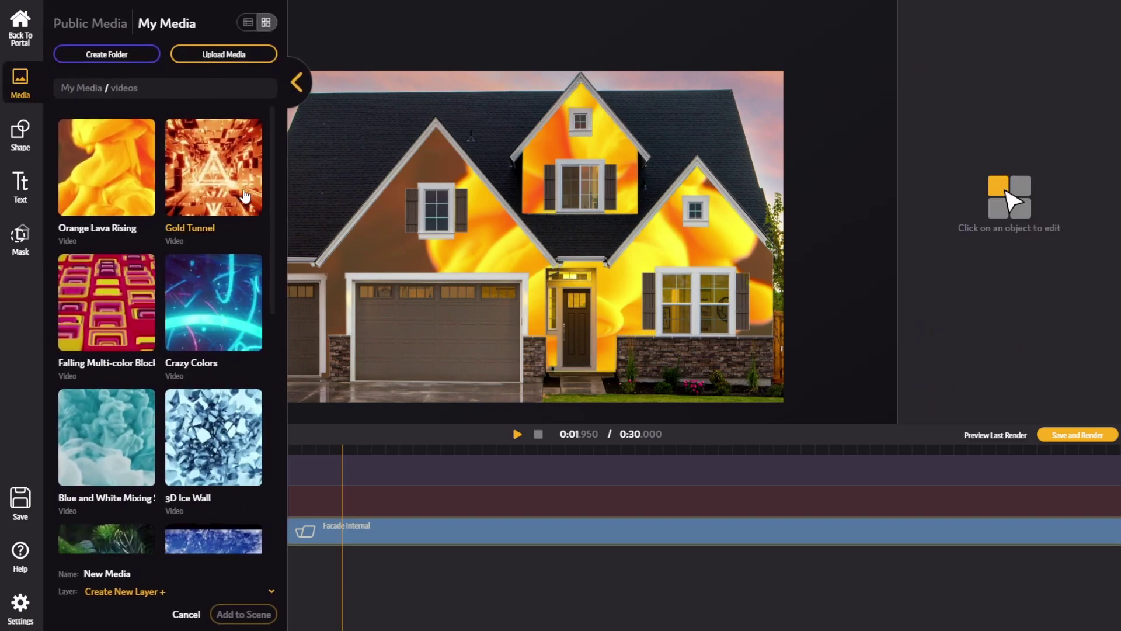
# - Add the Gold Tunnel video to the Garage Door Left layer
pyautogui.click(149, 594)
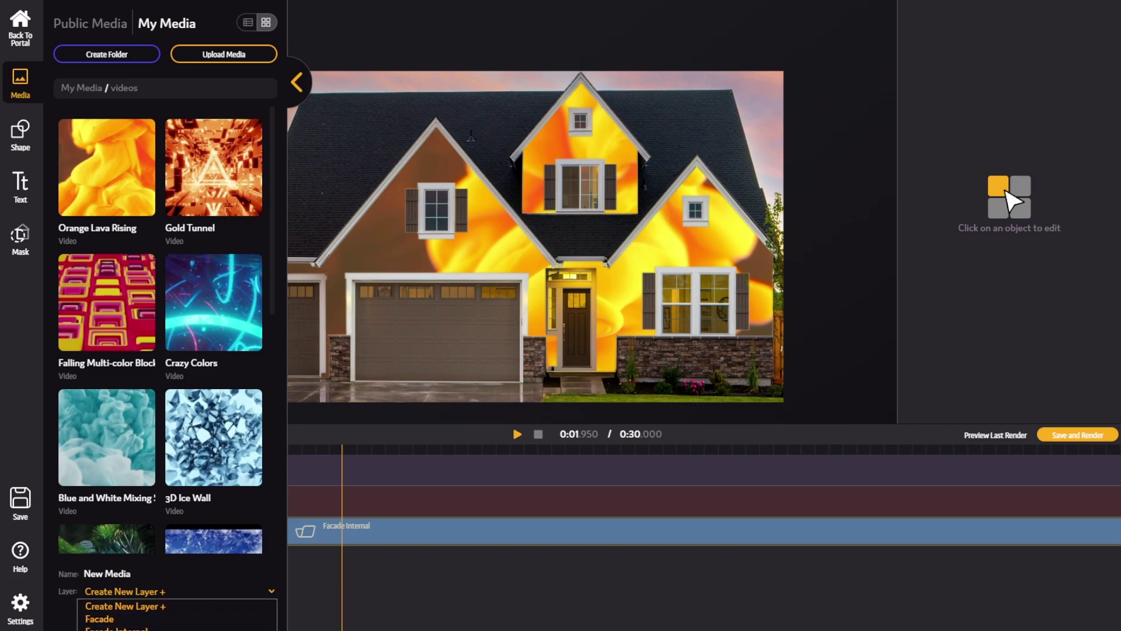
pyautogui.click(190, 611)
pyautogui.click(213, 192)
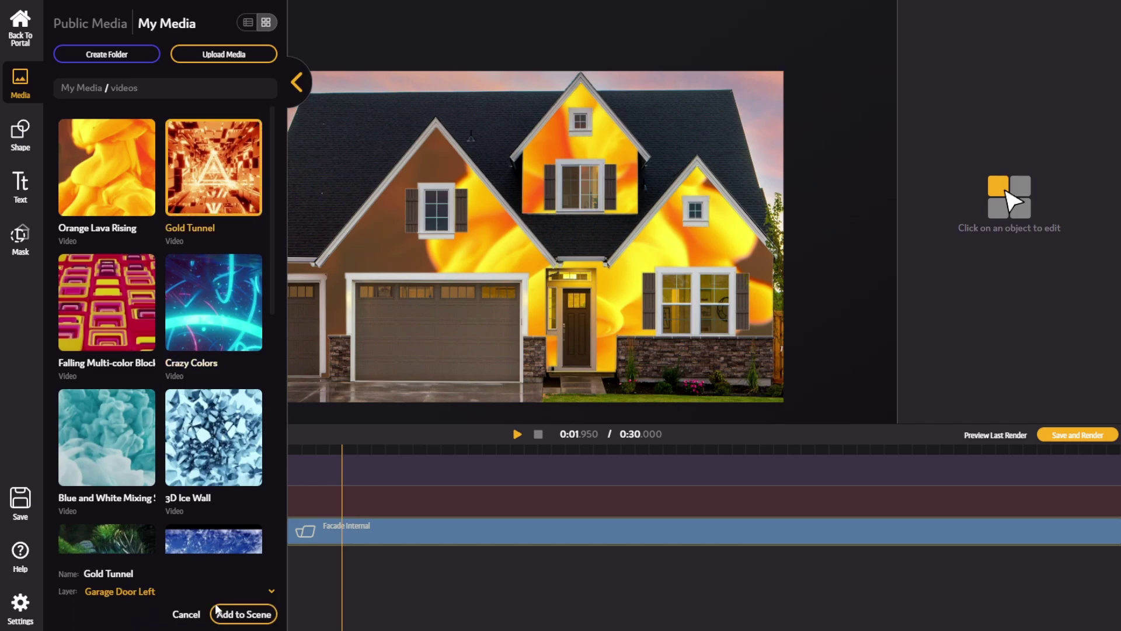
pyautogui.click(243, 614)
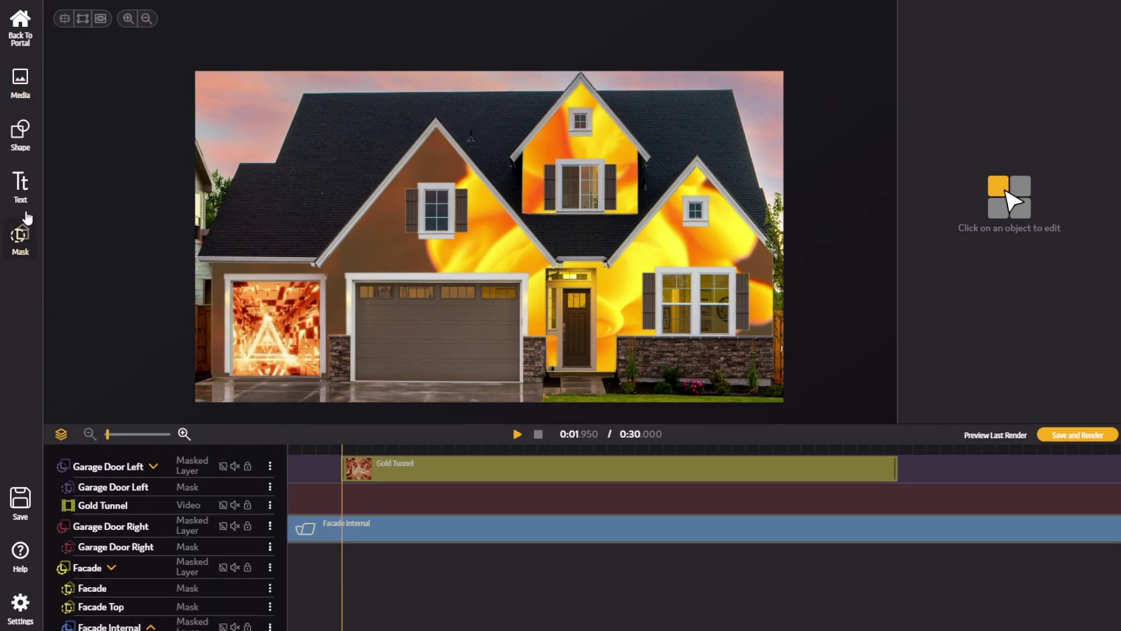
# - Add the Crazy Colors video to the Garage Door Right layer
pyautogui.click(20, 82)
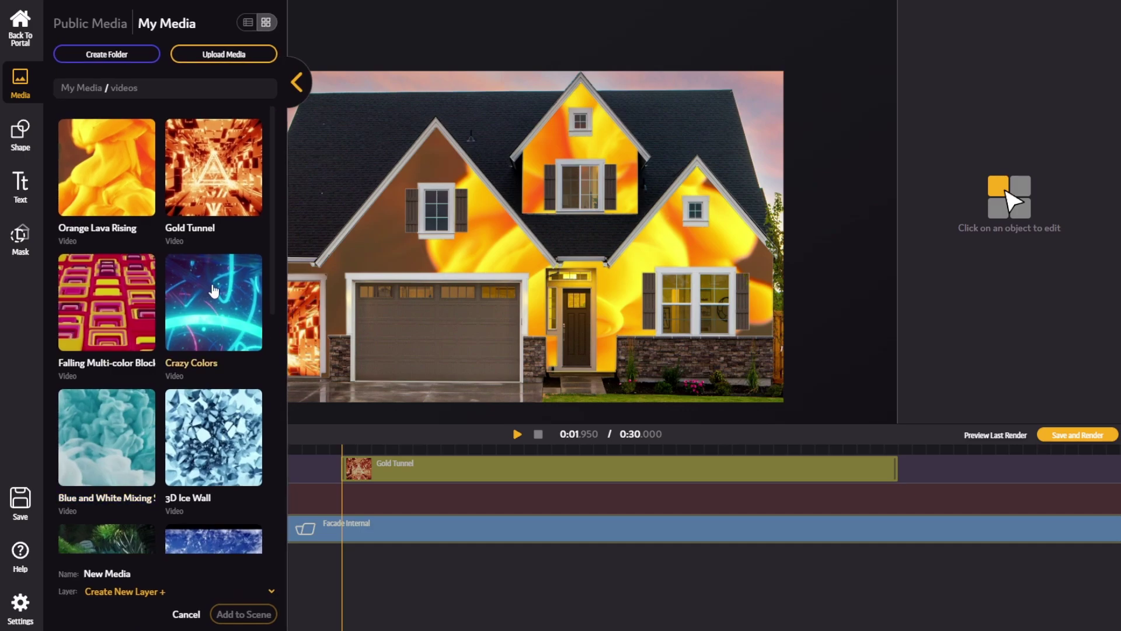
pyautogui.click(213, 302)
pyautogui.click(136, 591)
pyautogui.click(116, 623)
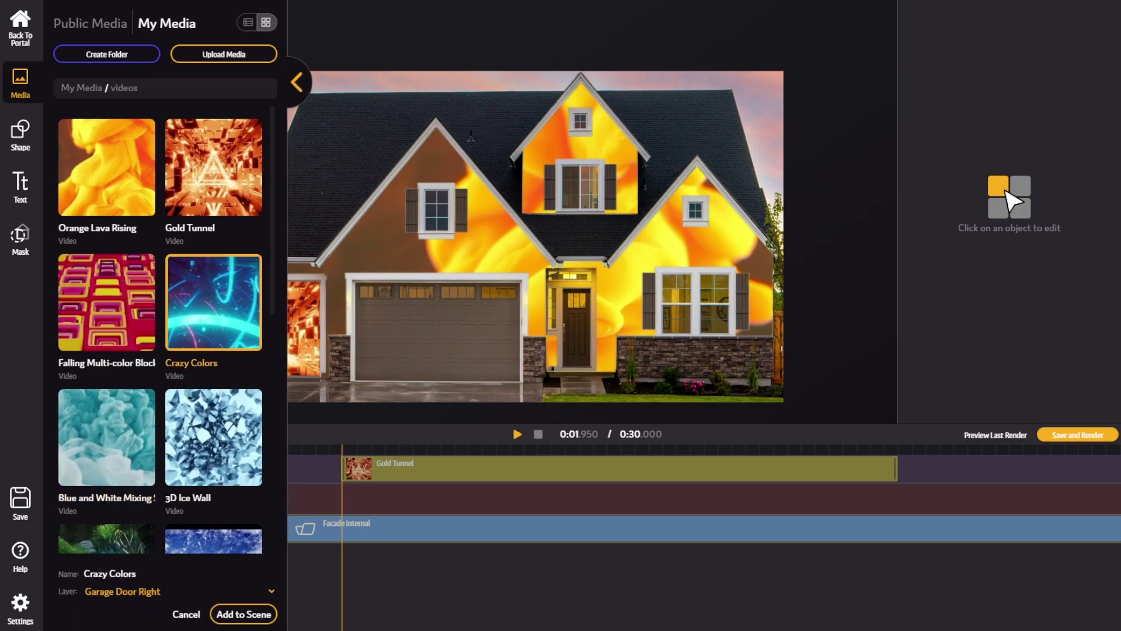
pyautogui.click(267, 615)
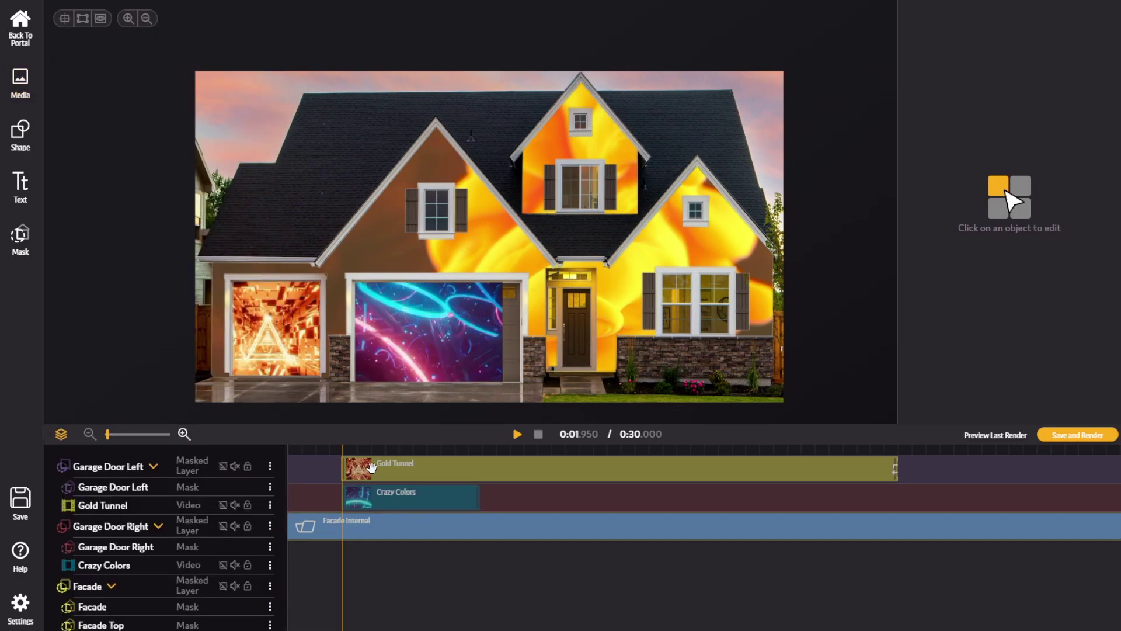
# - Move the Gold Tunnel and Crazy Colors clips to start at 0:00 and preview
pyautogui.moveTo(373, 467)
pyautogui.mouseDown()
pyautogui.moveTo(327, 467)
pyautogui.moveTo(633, 466)
pyautogui.moveTo(358, 465)
pyautogui.mouseUp()
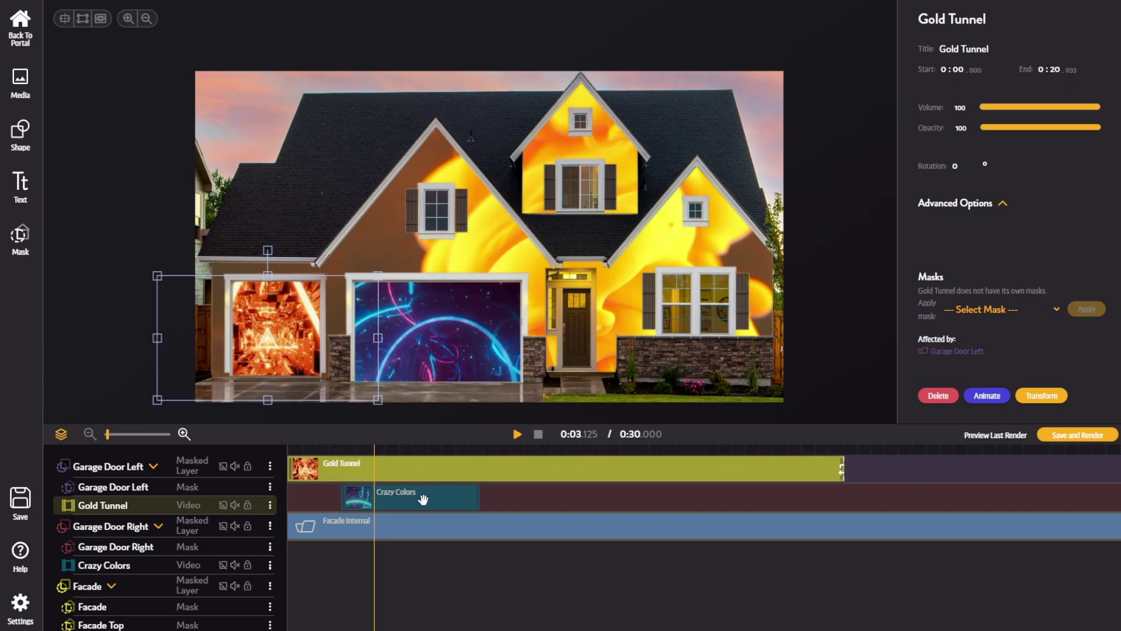
pyautogui.moveTo(423, 500); pyautogui.dragTo(370, 498)
pyautogui.moveTo(362, 454); pyautogui.dragTo(285, 446)
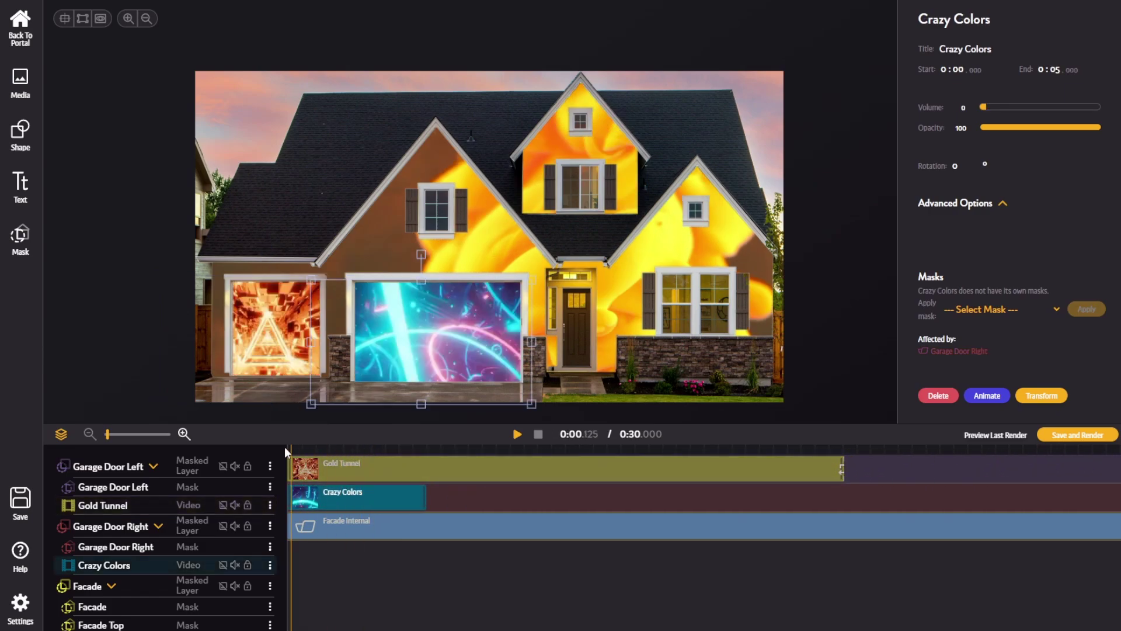
pyautogui.click(284, 334)
pyautogui.click(457, 333)
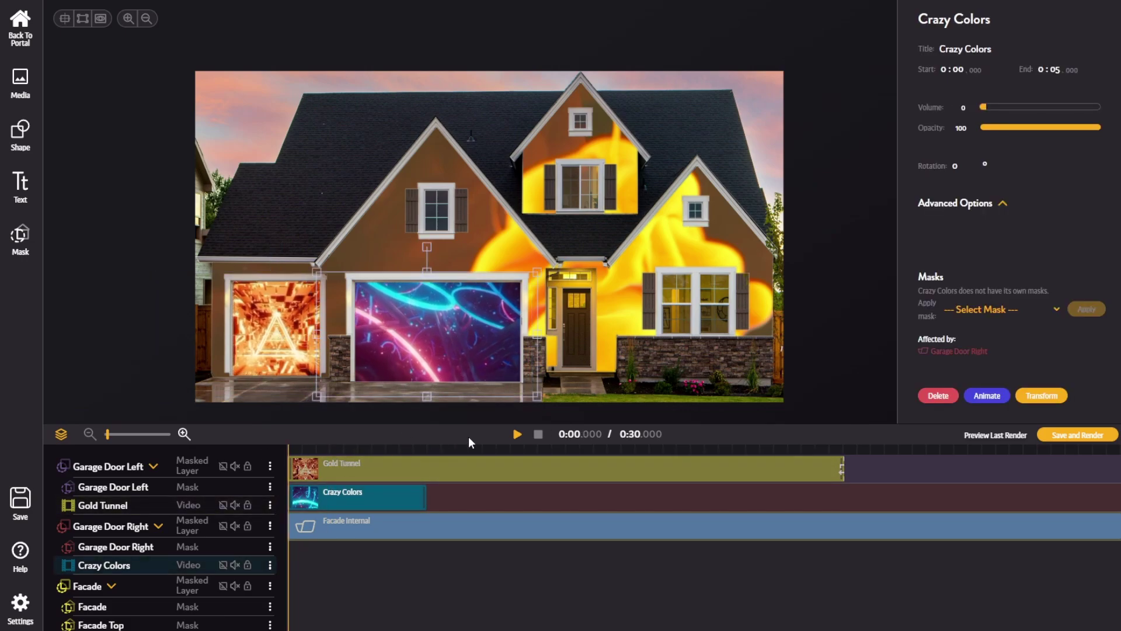
pyautogui.click(517, 434)
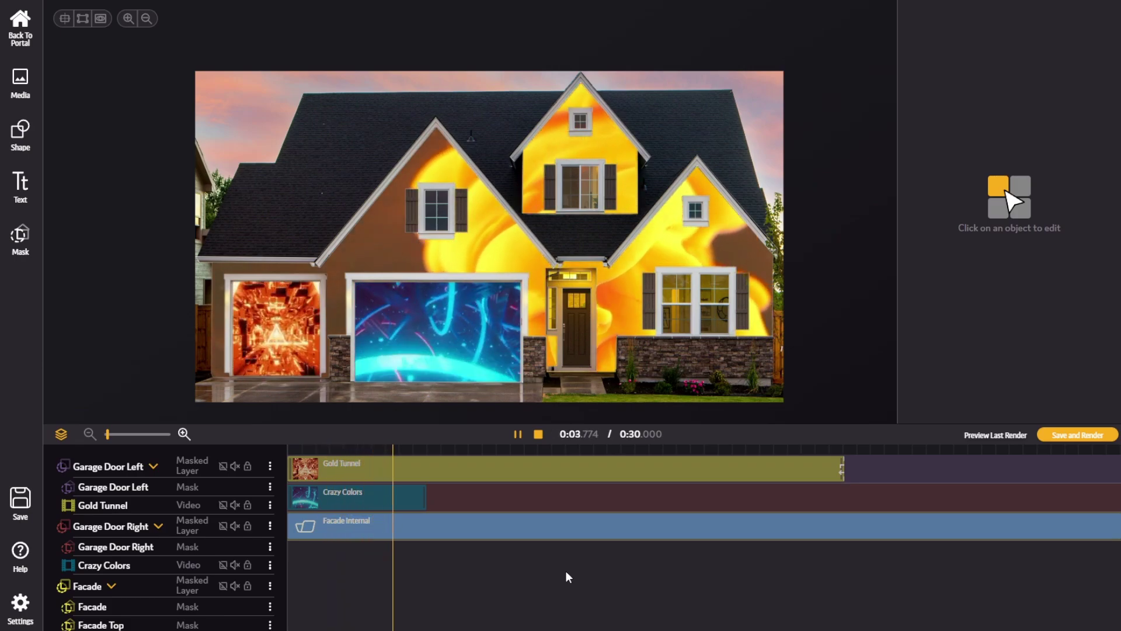
pyautogui.press('space')
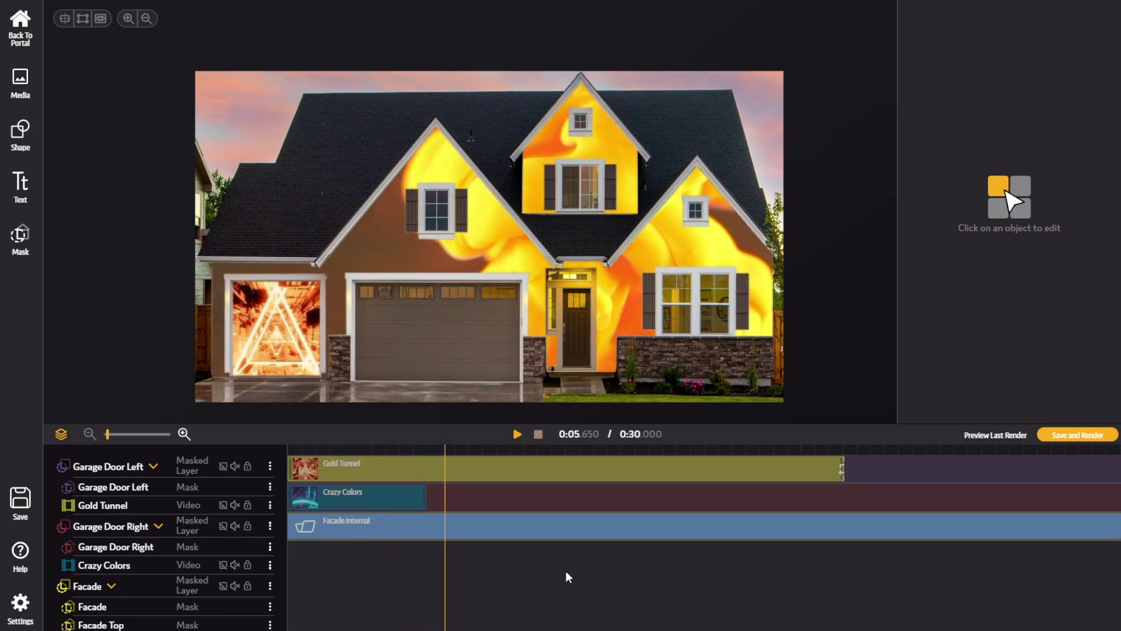
# - Extend Crazy Colors to the end of the timeline and preview from about 0:04.9
pyautogui.moveTo(421, 495); pyautogui.dragTo(1115, 495)
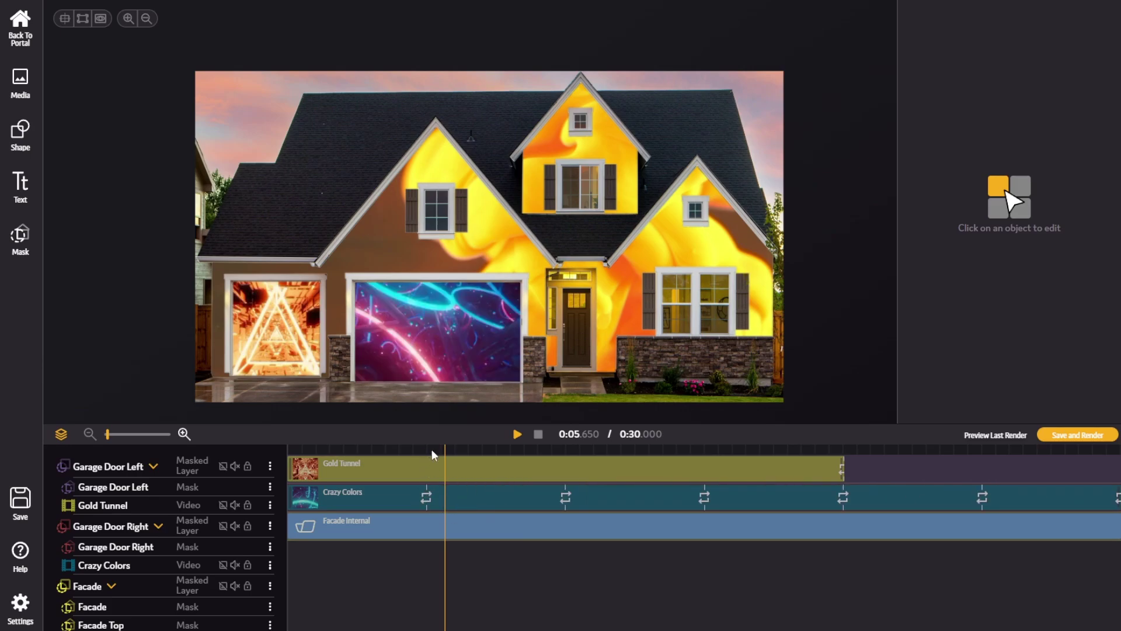
pyautogui.moveTo(432, 449); pyautogui.dragTo(408, 450)
pyautogui.press('space')
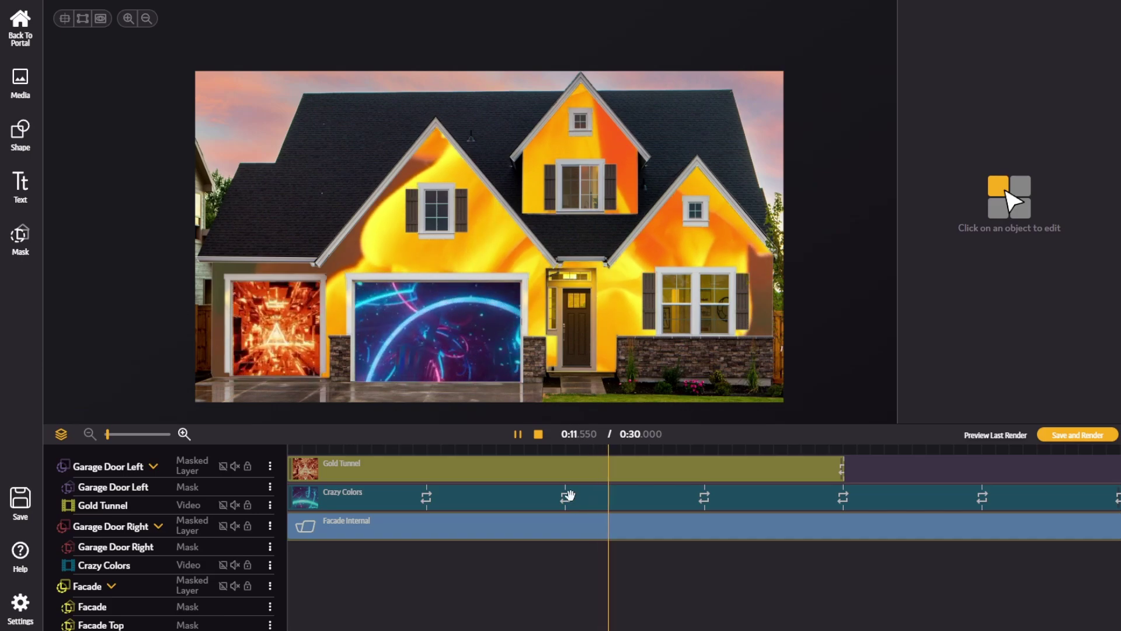
pyautogui.press('space')
# - Extend Gold Tunnel to the end of the timeline and preview from about 0:04.8
pyautogui.click(818, 469)
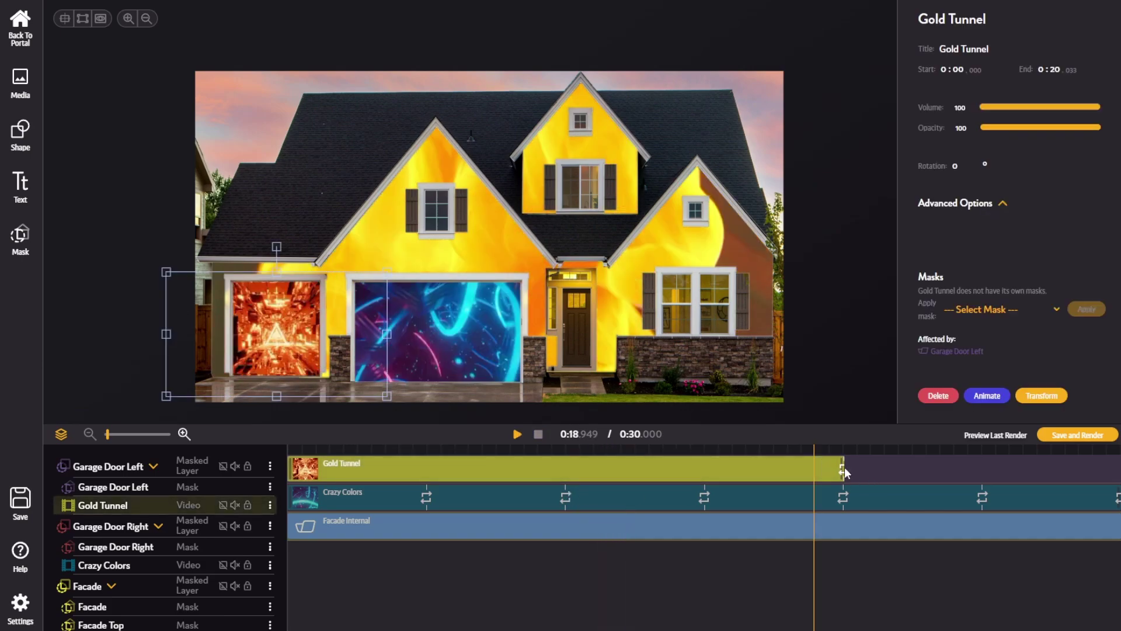
pyautogui.moveTo(841, 467); pyautogui.dragTo(1117, 468)
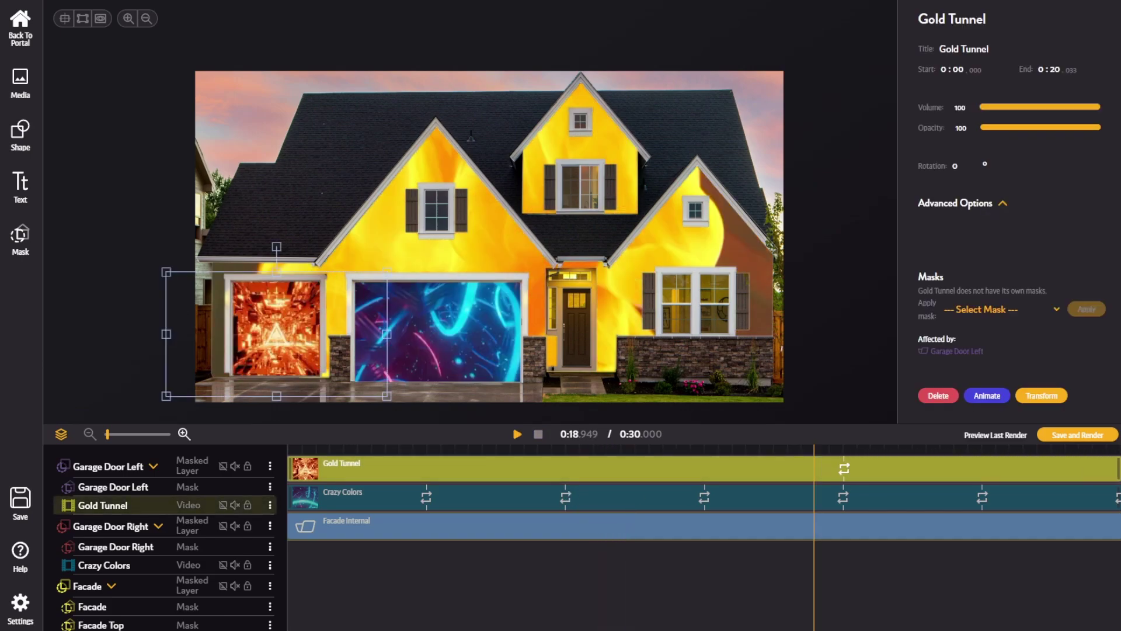
pyautogui.moveTo(960, 445); pyautogui.dragTo(418, 446)
pyautogui.press('space')
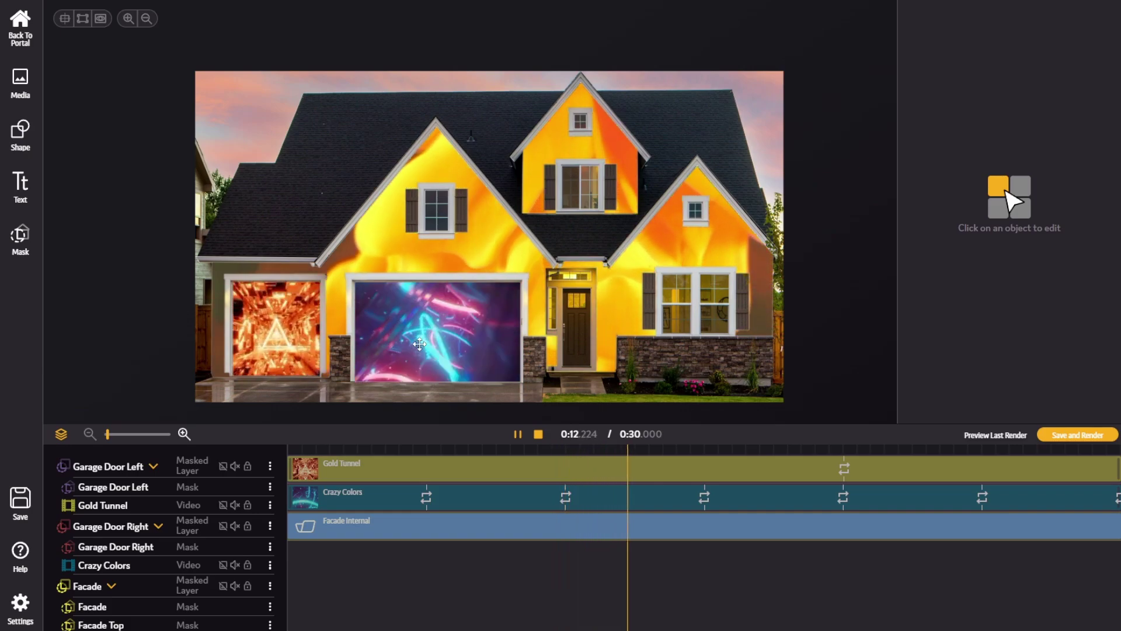
pyautogui.press('space')
# - Save Example Show, render it, and continue to scheduling once rendering completes
pyautogui.click(1076, 439)
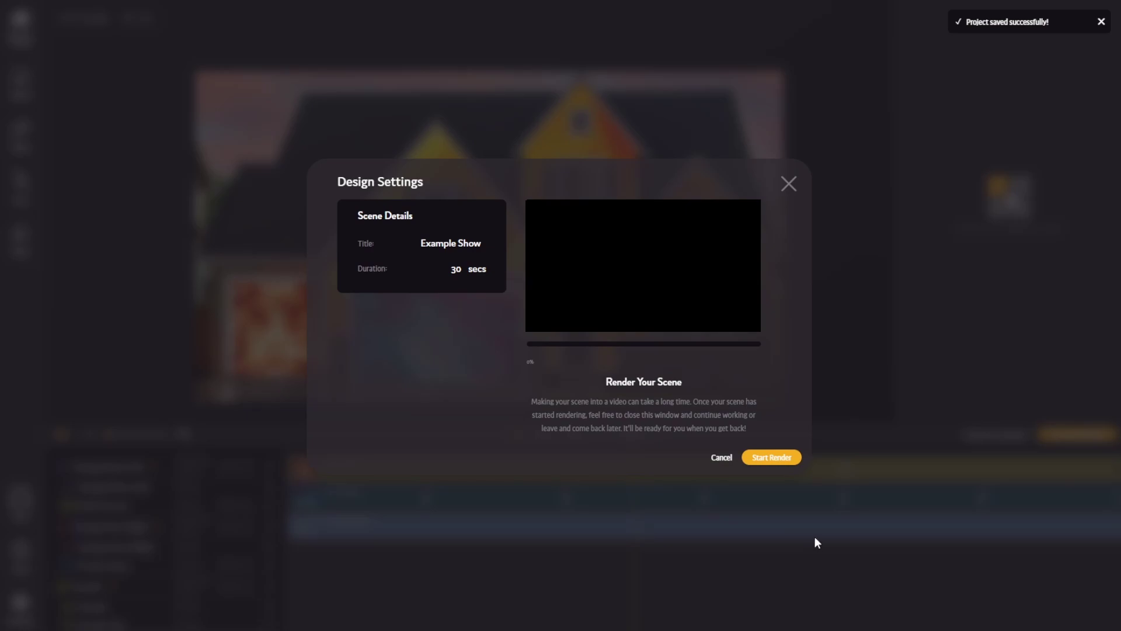
pyautogui.click(779, 460)
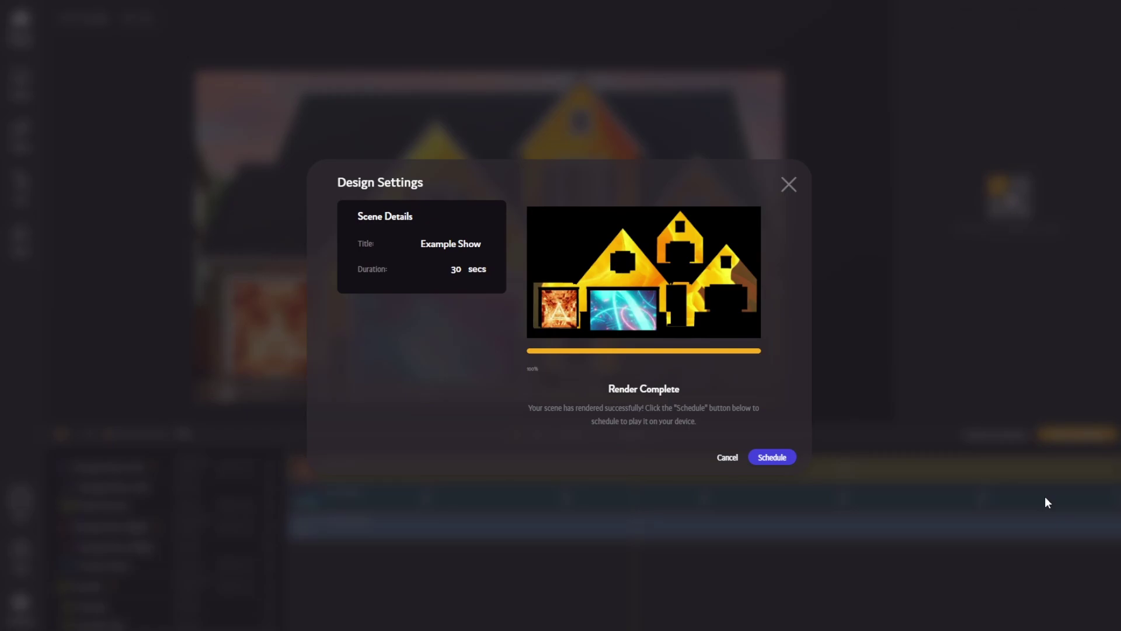
pyautogui.click(779, 459)
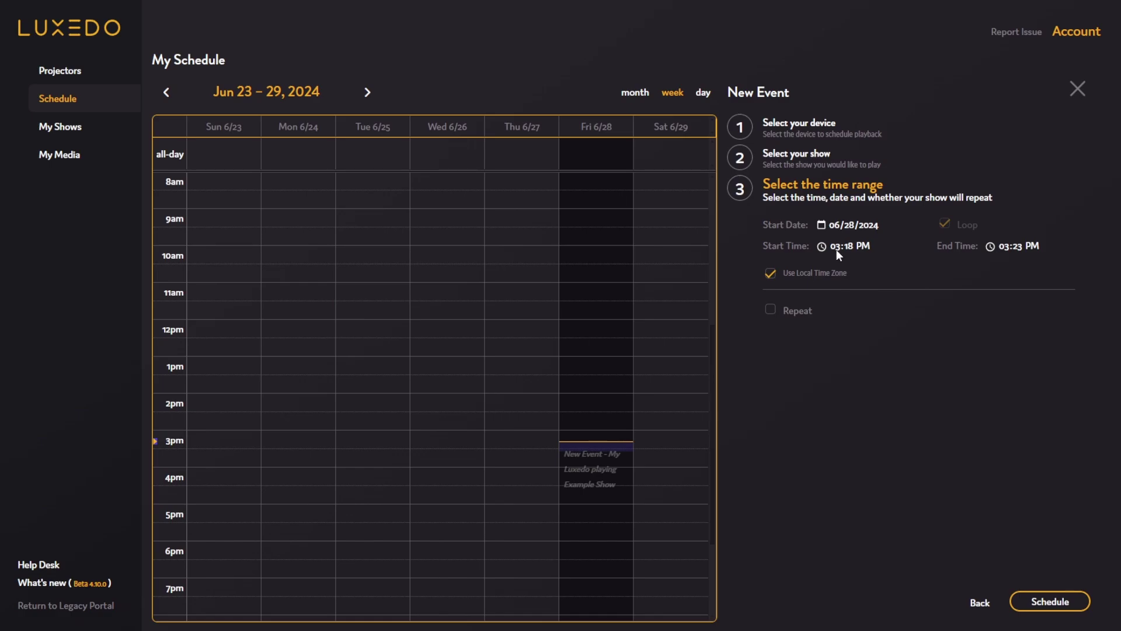
# - Schedule Example Show daily 8:00 PM–10:00 PM, repeating every day until 07/05
pyautogui.write('8:')
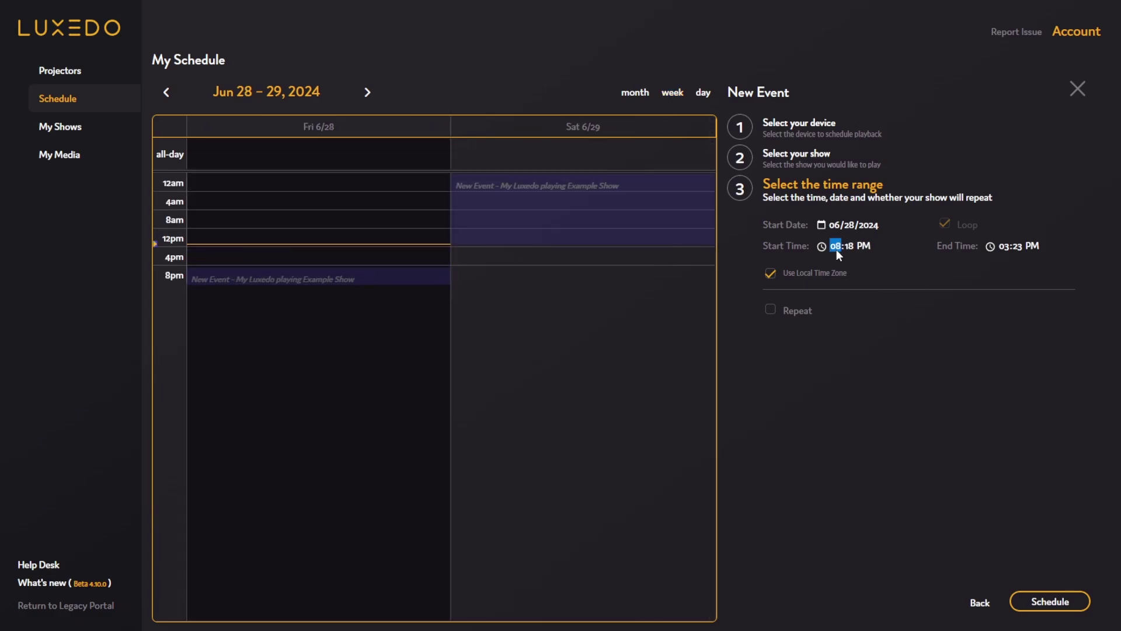
pyautogui.write('00')
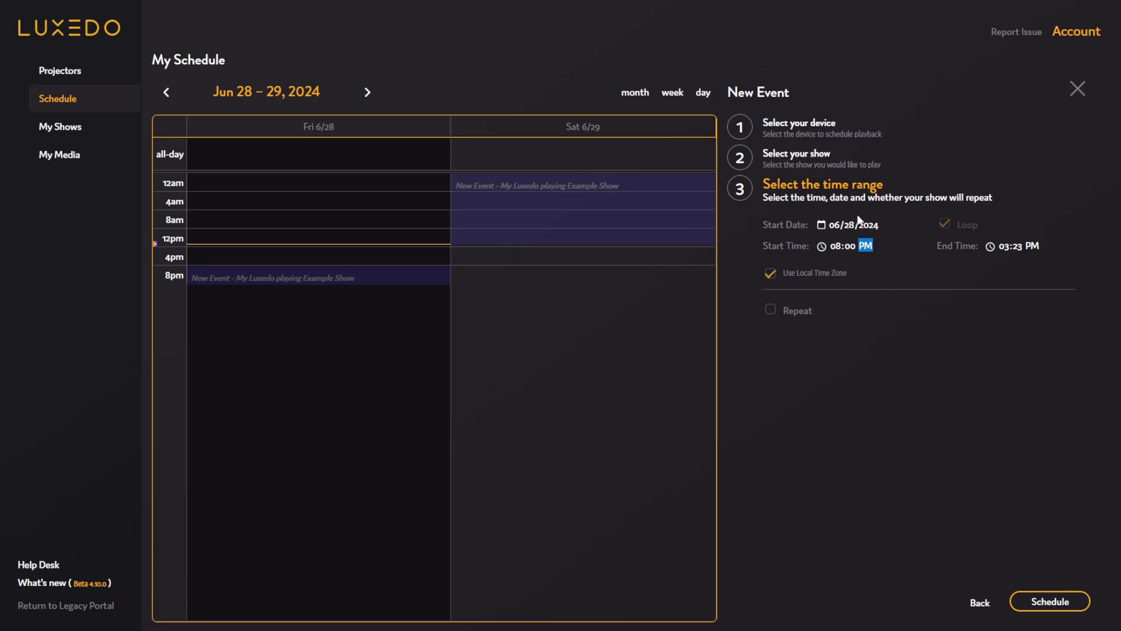
pyautogui.click(1001, 242)
pyautogui.write('10:')
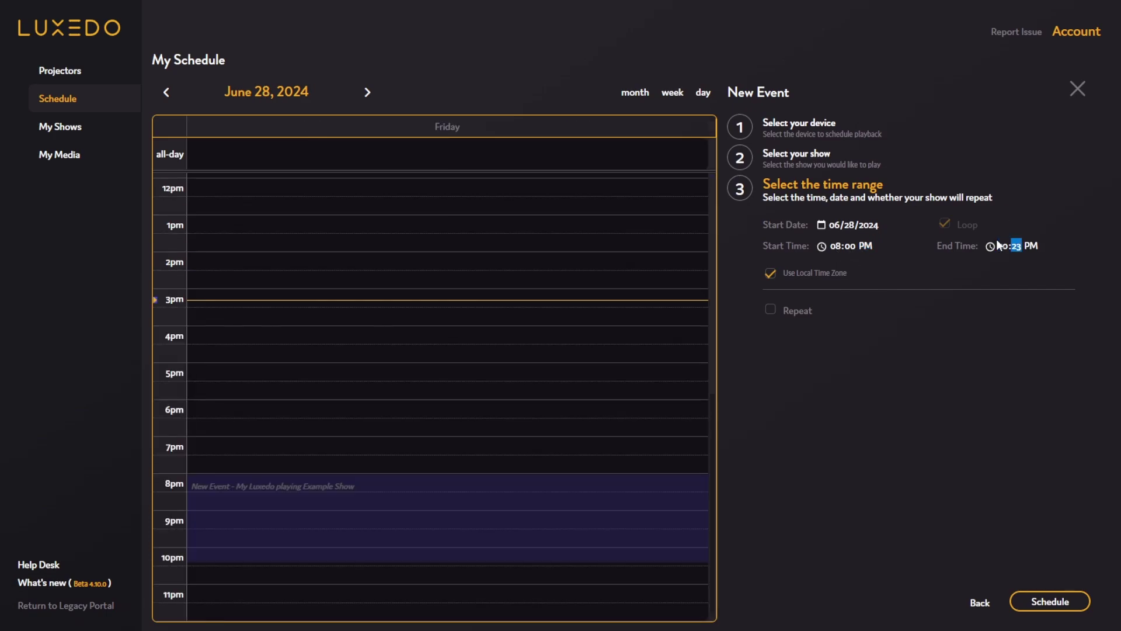
pyautogui.write('00')
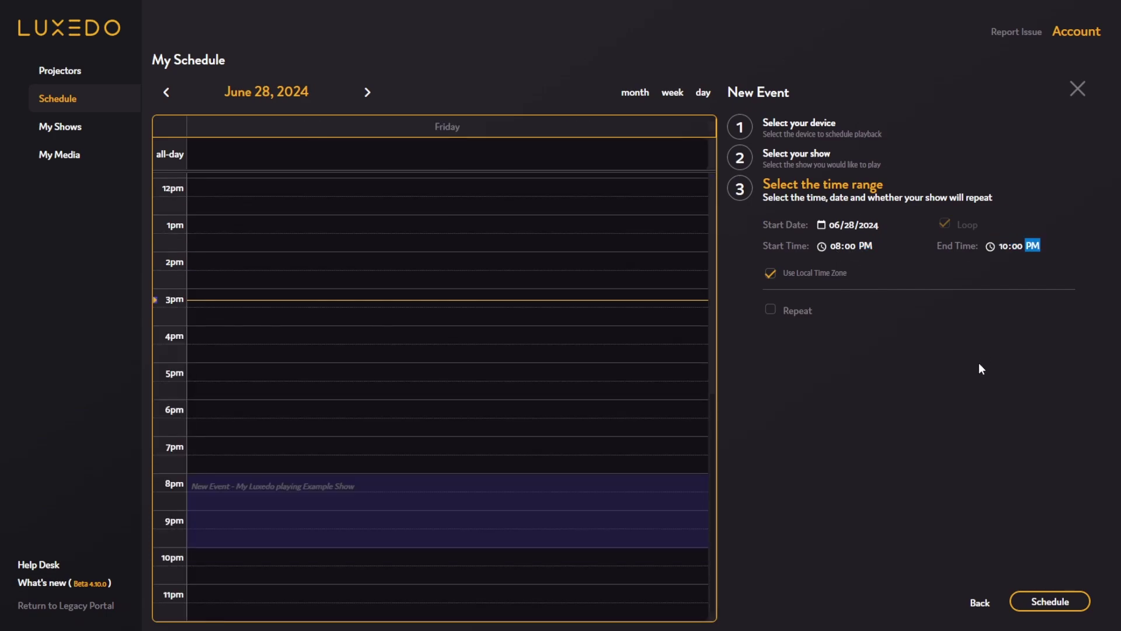
pyautogui.click(797, 308)
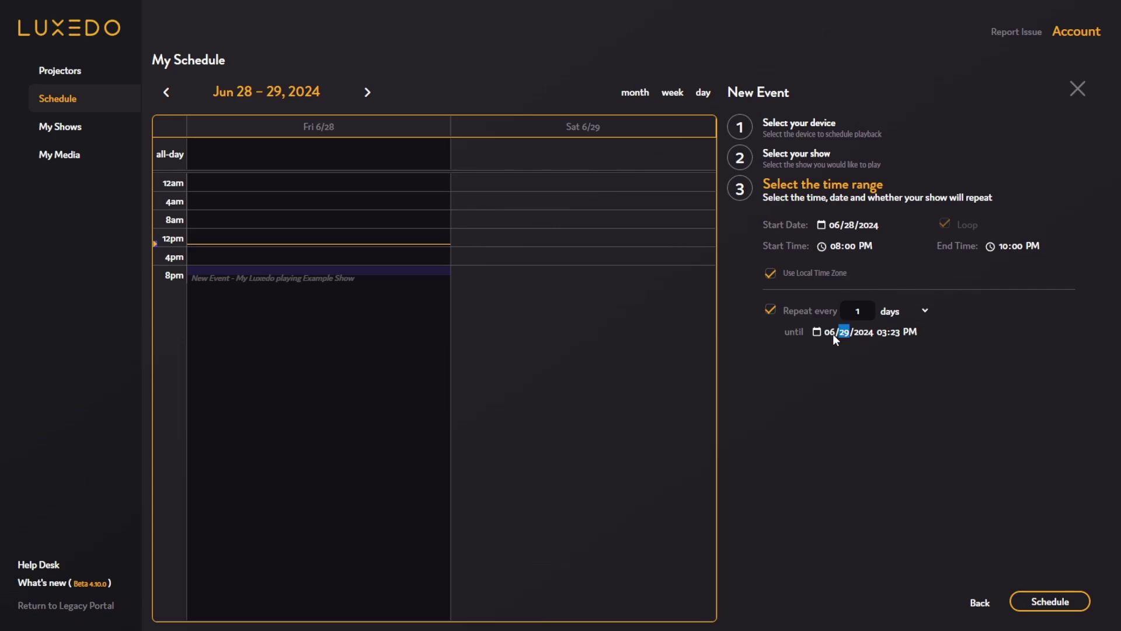
pyautogui.write('07/')
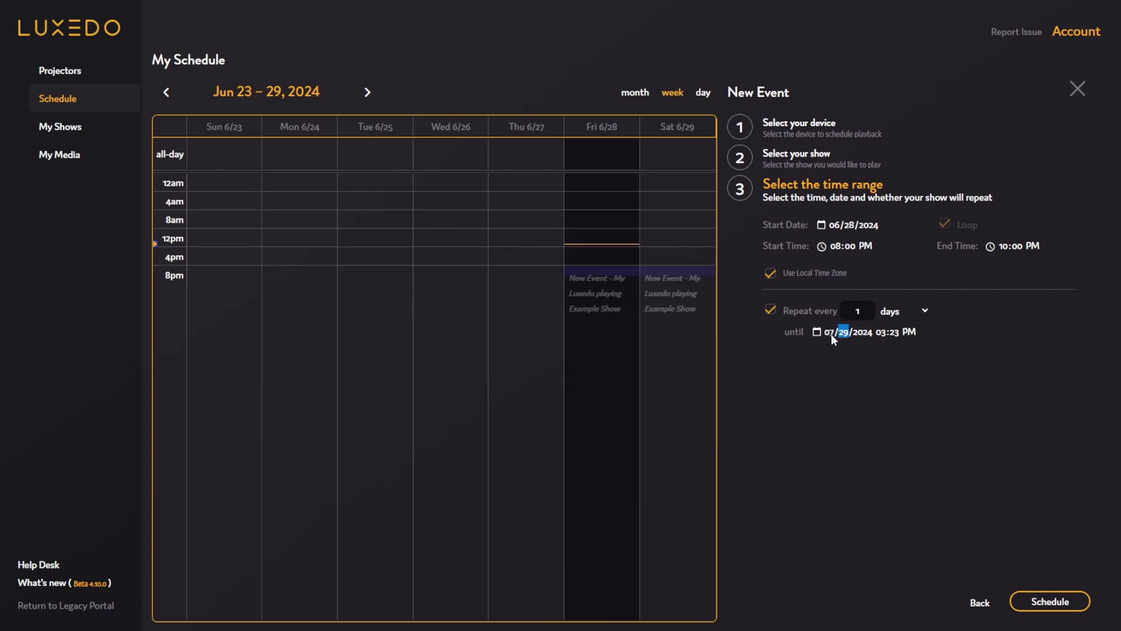
pyautogui.write('05')
pyautogui.click(1070, 601)
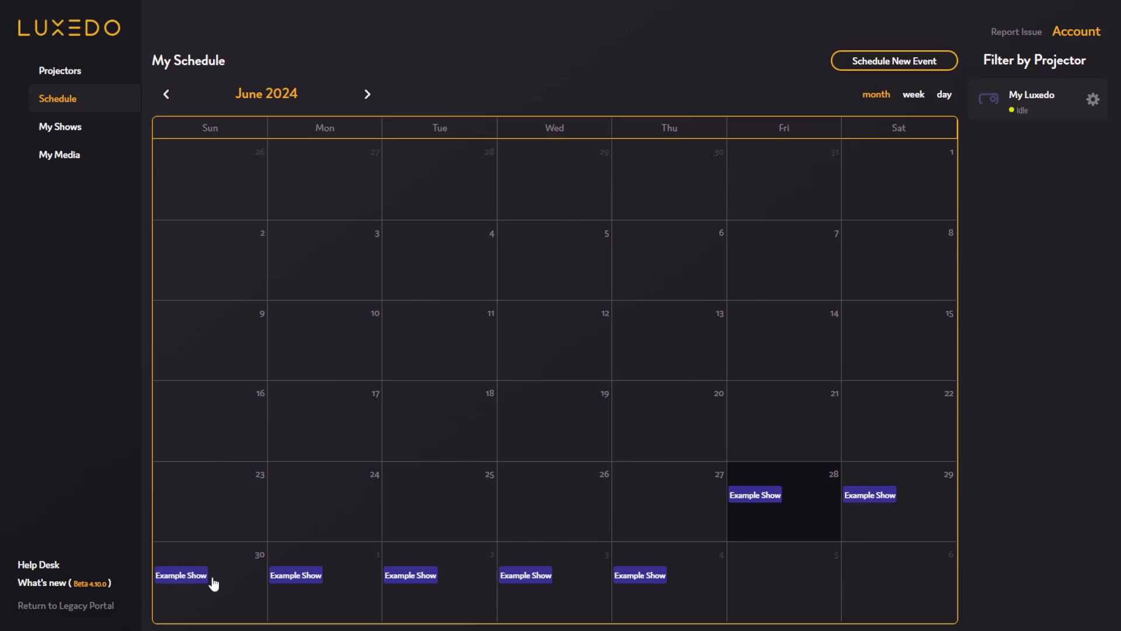
# - Open the June 28 Example Show event to view its details
pyautogui.click(747, 501)
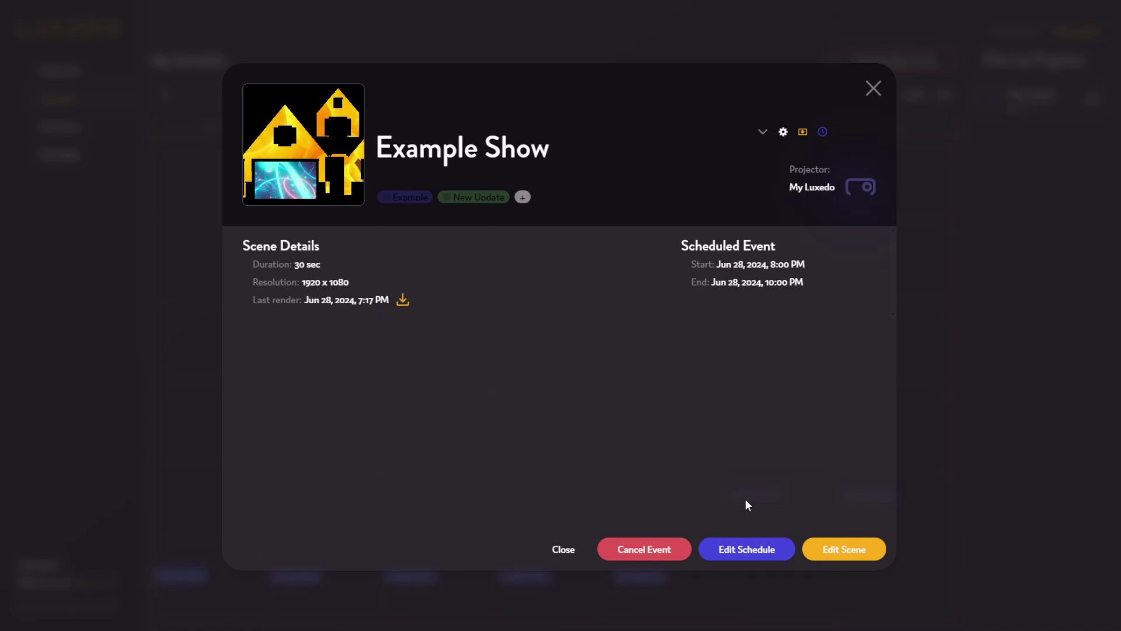